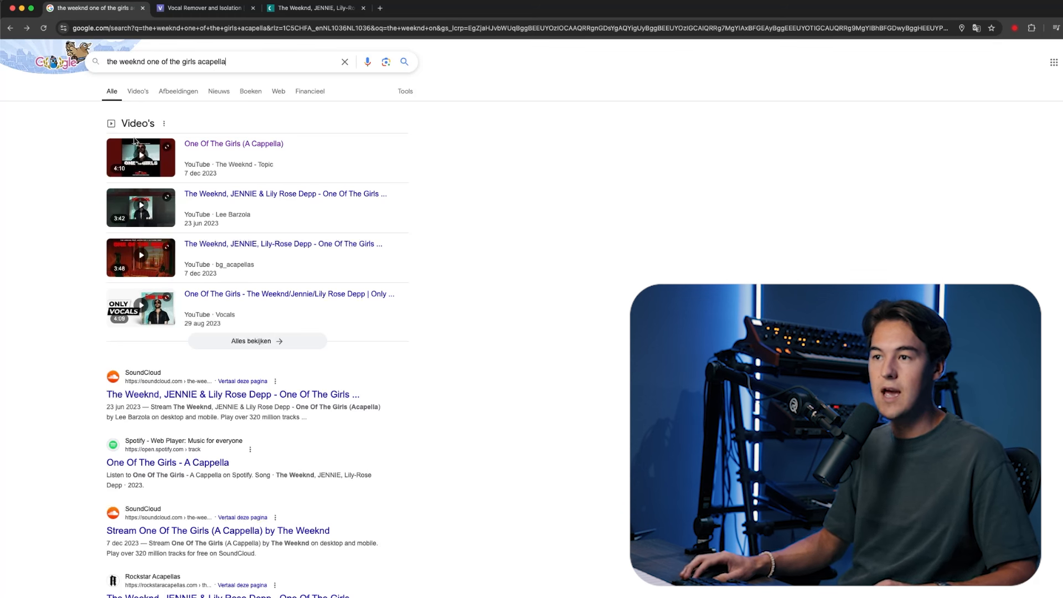
- Open the One Of The Girls (A Cappella) video from the search results, examine its page, and switch to the vocal remover site
scroll(154, 189, "down", 2)
scroll(142, 171, "up", 2)
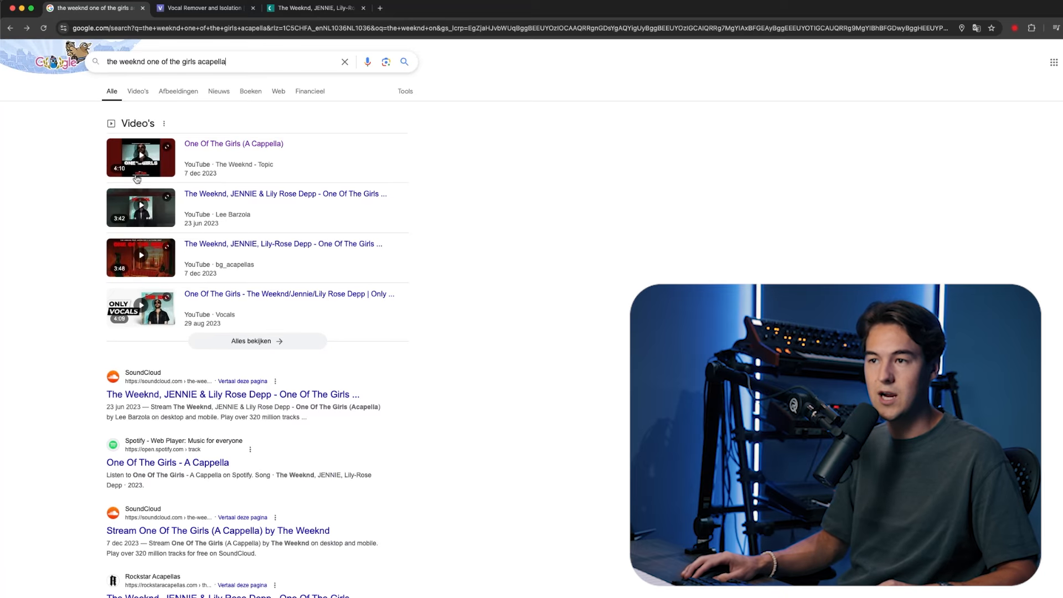
left_click(139, 164)
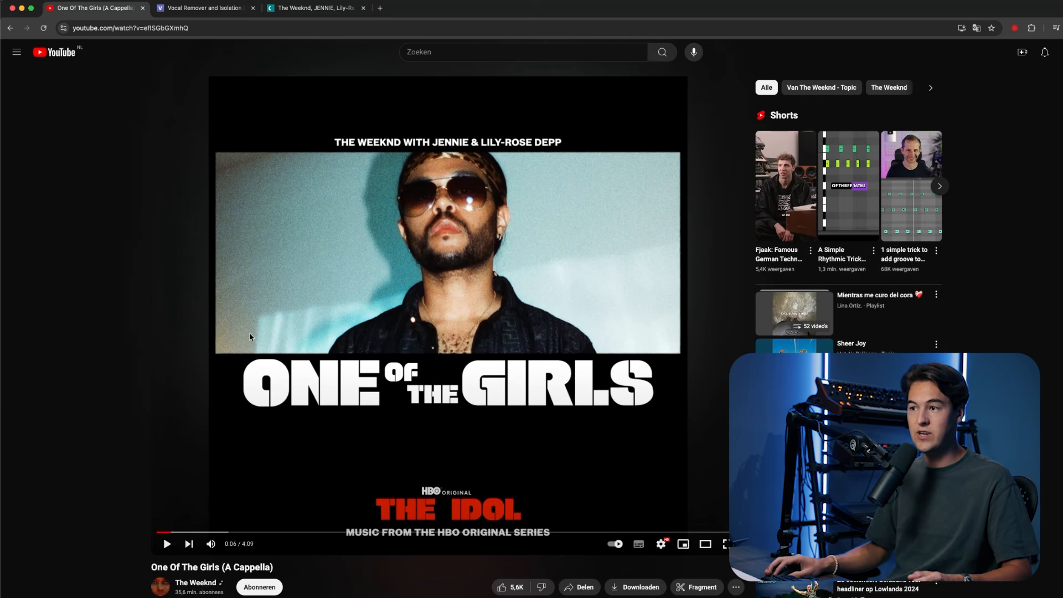
scroll(198, 555, "down", 2)
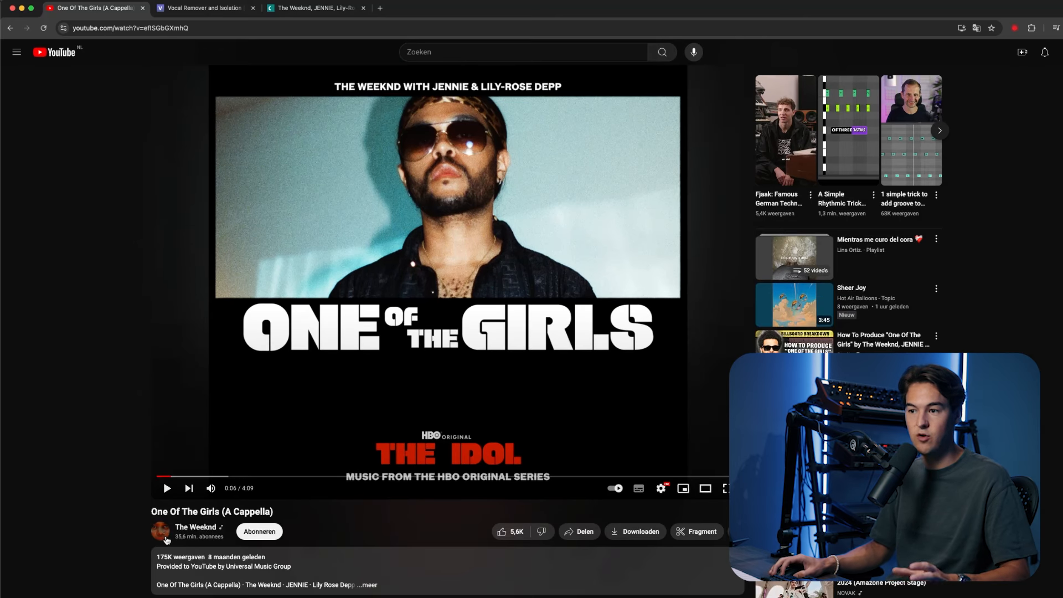
scroll(320, 406, "up", 2)
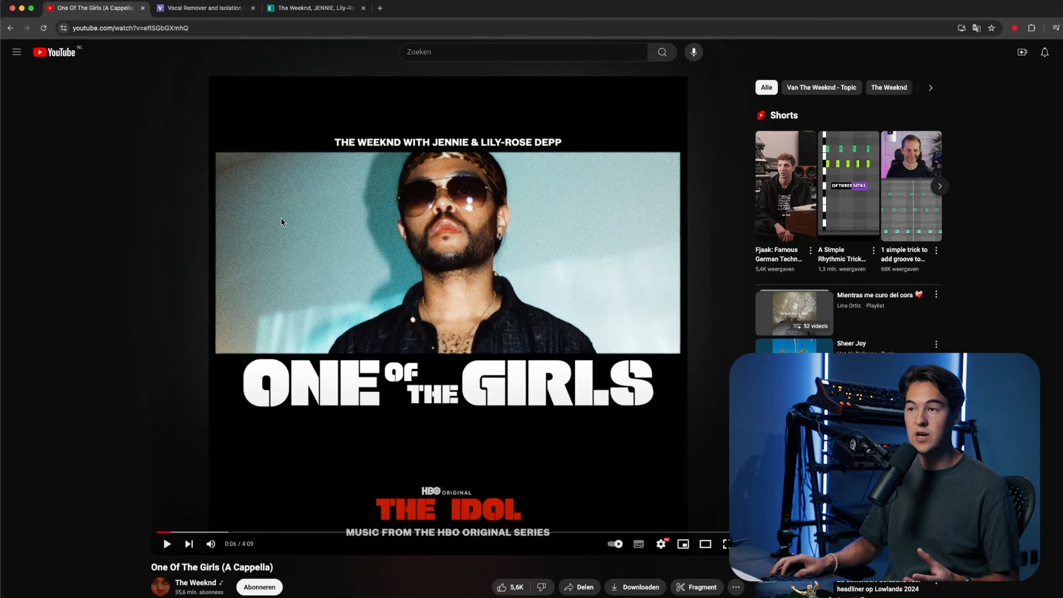
left_click(229, 2)
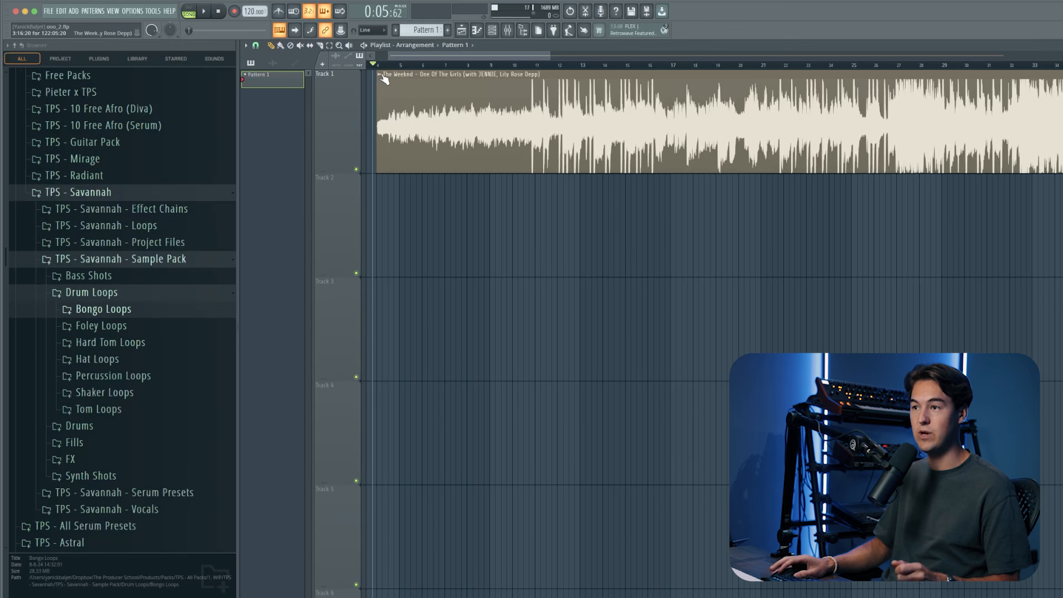
- Extract only the Instruments and Vocals stems from the One Of The Girls clip on Track 1, muting the source track when done
scroll(390, 94, "up", 1)
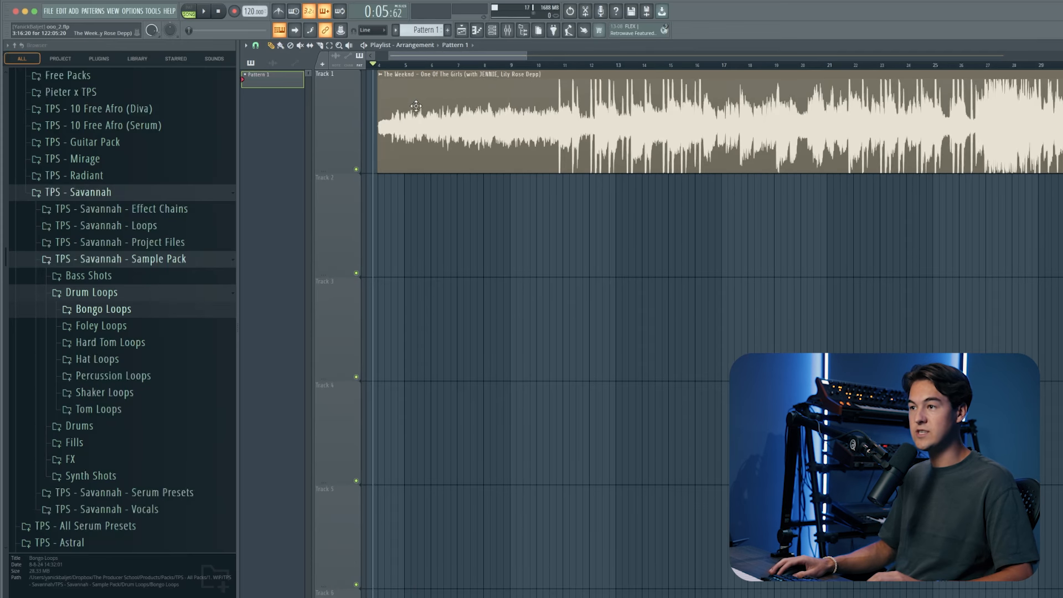
left_click_drag(408, 65, 435, 78)
scroll(395, 80, "up", 3)
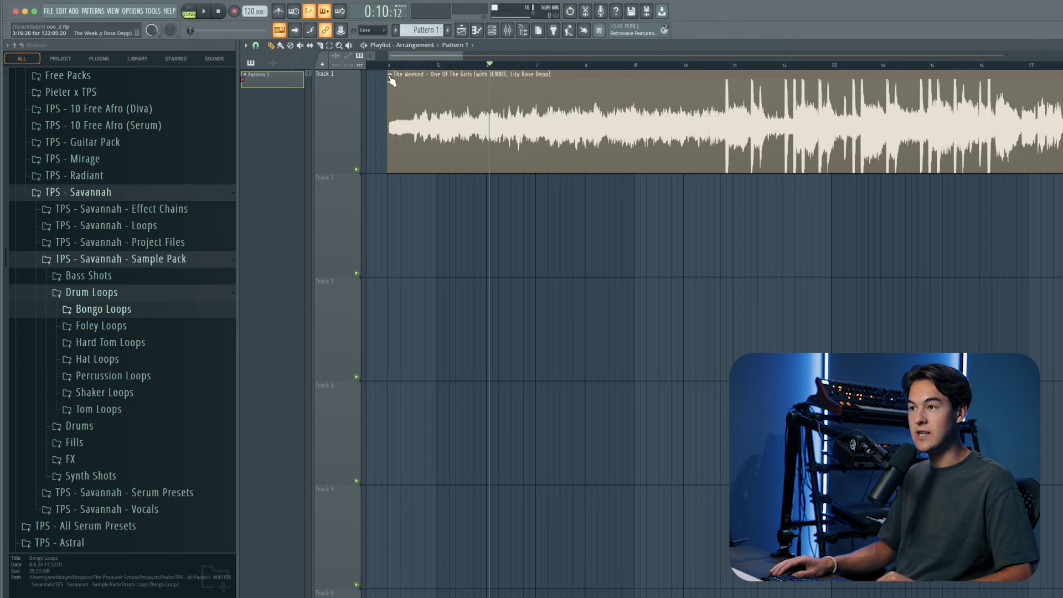
left_click(390, 75)
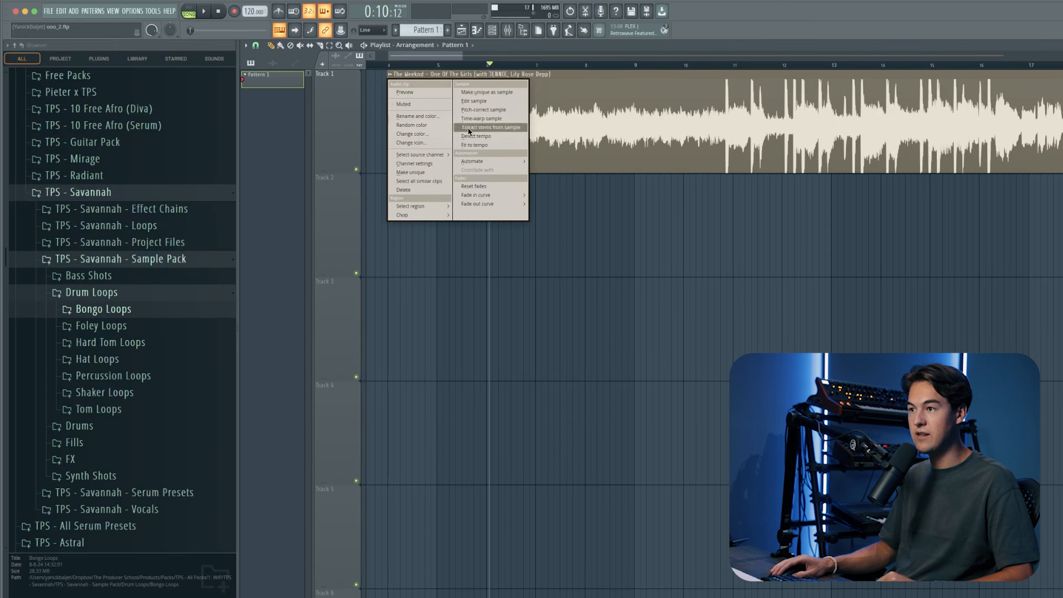
left_click(505, 127)
left_click_drag(797, 249, 583, 206)
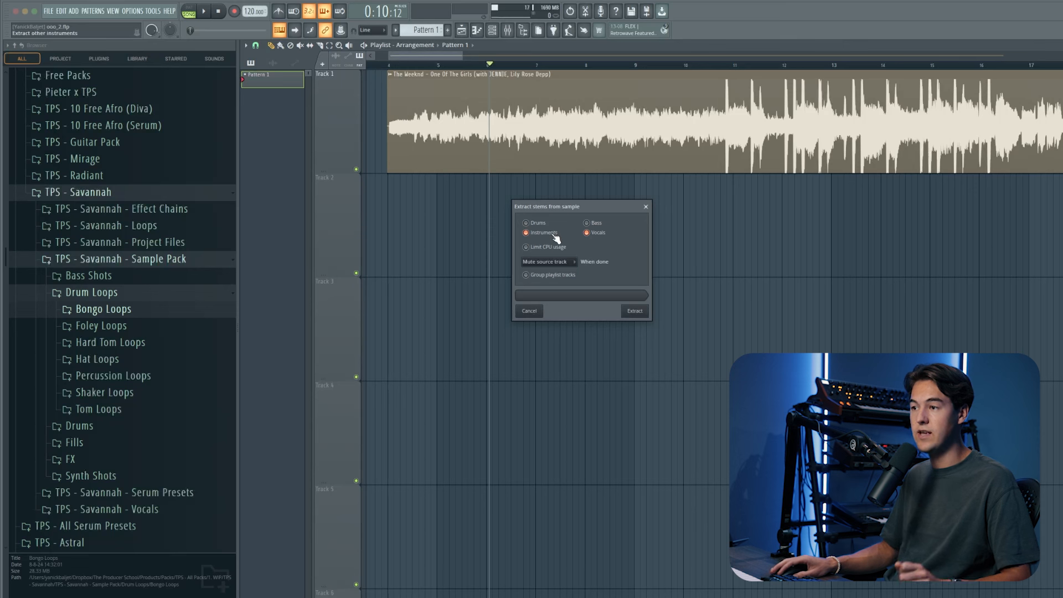
left_click(586, 233)
left_click(588, 234)
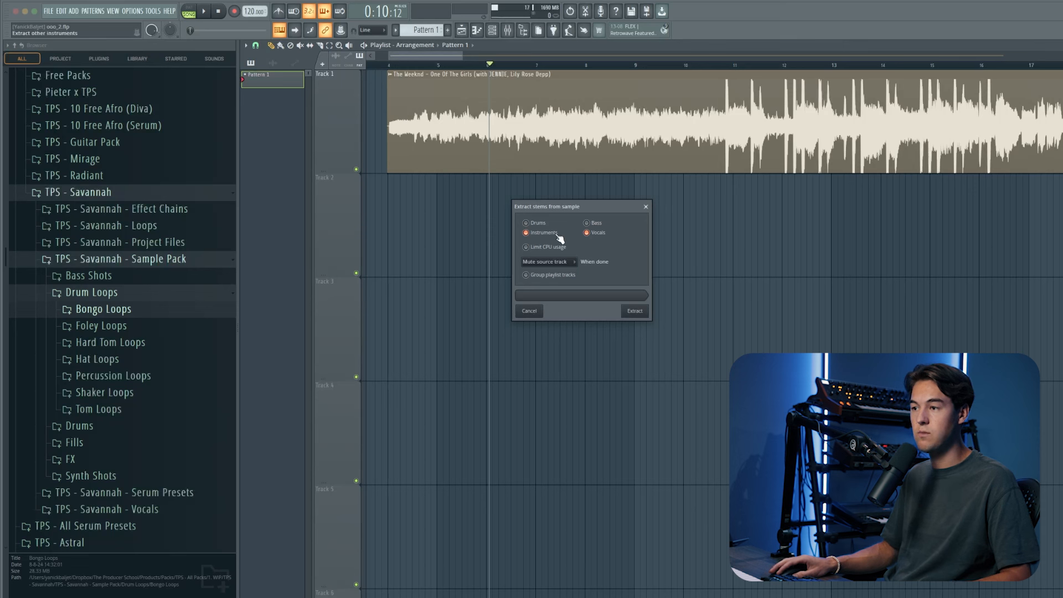
left_click(640, 314)
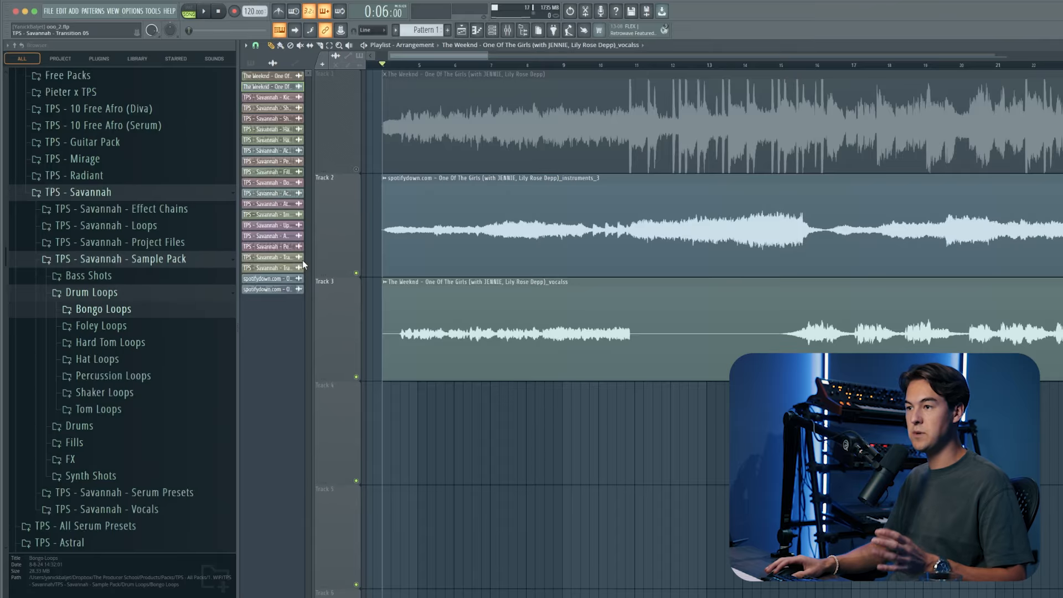
- Solo the extracted instruments stem on Track 2 and play back its intro
right_click(357, 274)
right_click(356, 377)
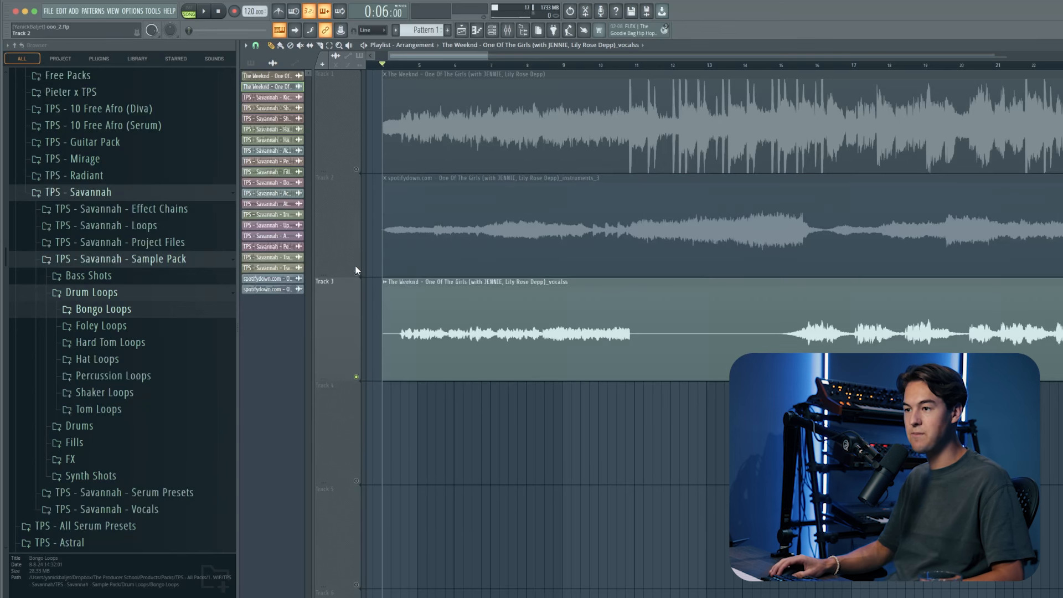
right_click(357, 273)
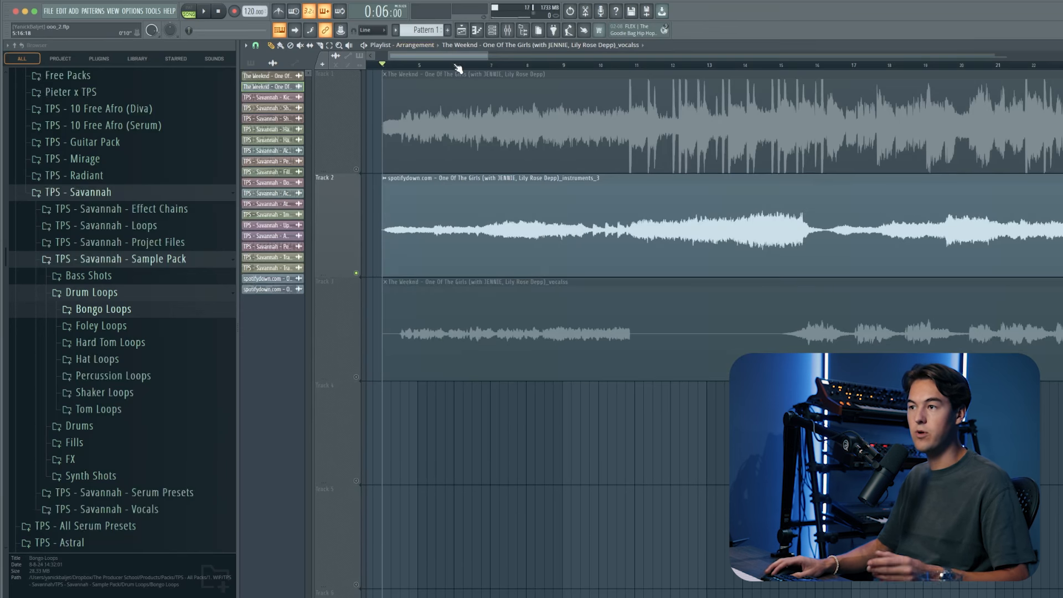
left_click_drag(456, 56, 460, 57)
left_click(525, 65)
left_click(626, 66)
key("space")
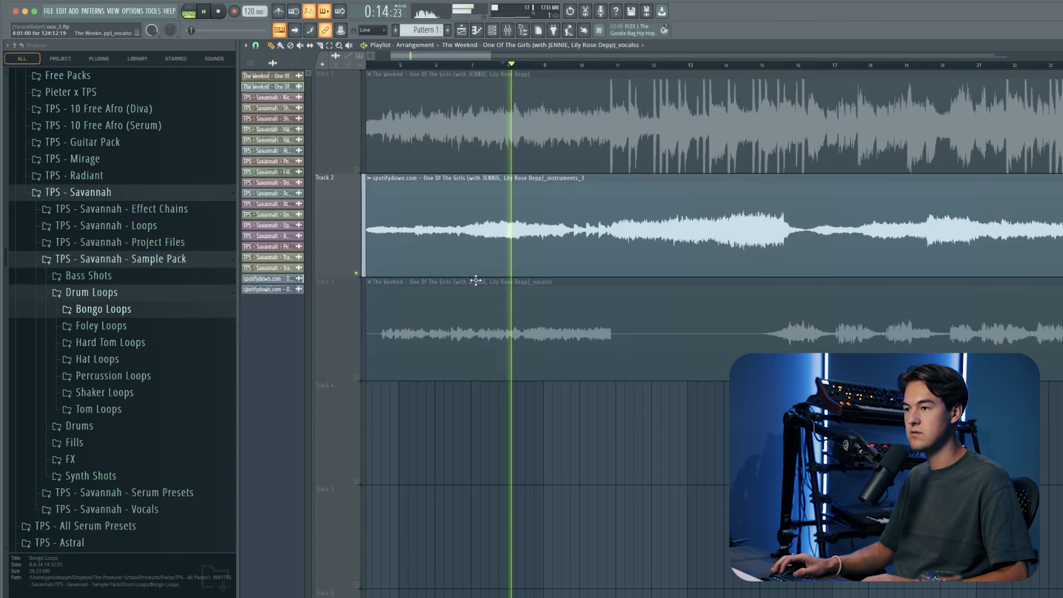
scroll(464, 292, "down", 1)
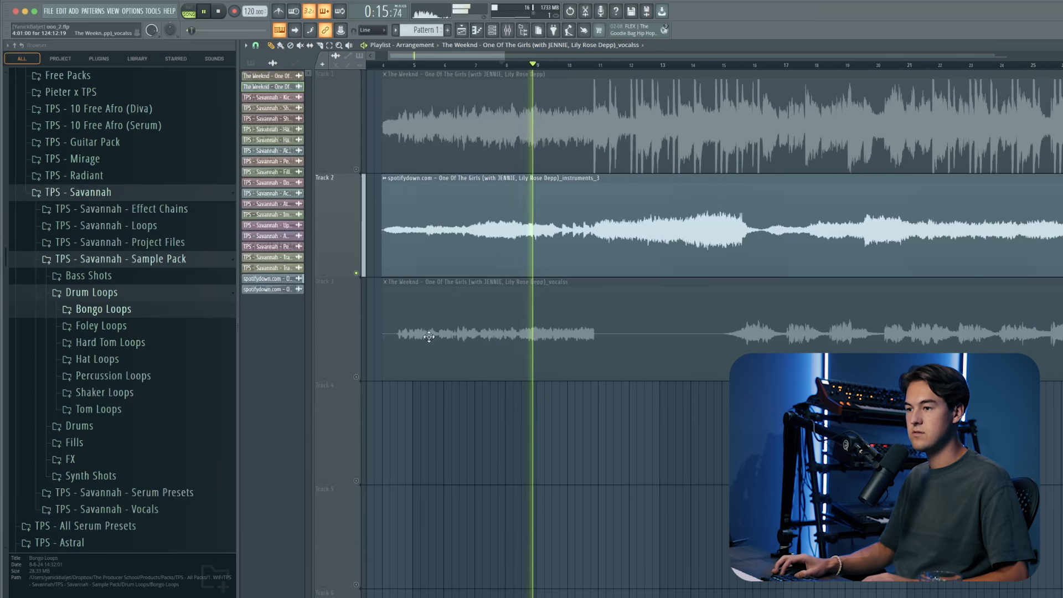
- Solo the vocals stem on Track 3, play it back, and view its channel settings
right_click(356, 378)
key("space")
left_click(474, 66)
key("space")
scroll(492, 72, "right", 1)
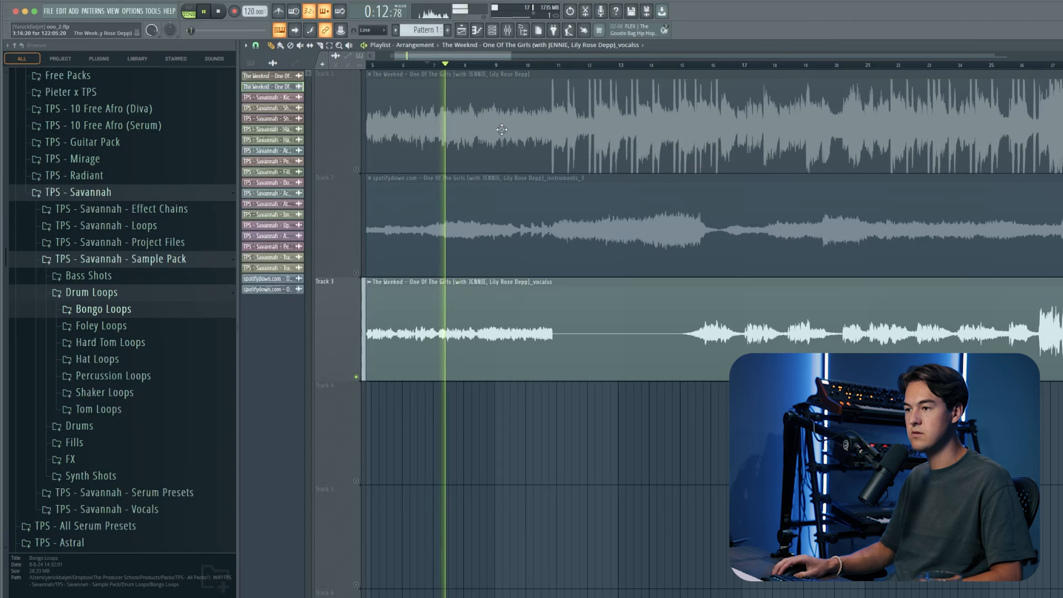
double_click(492, 313)
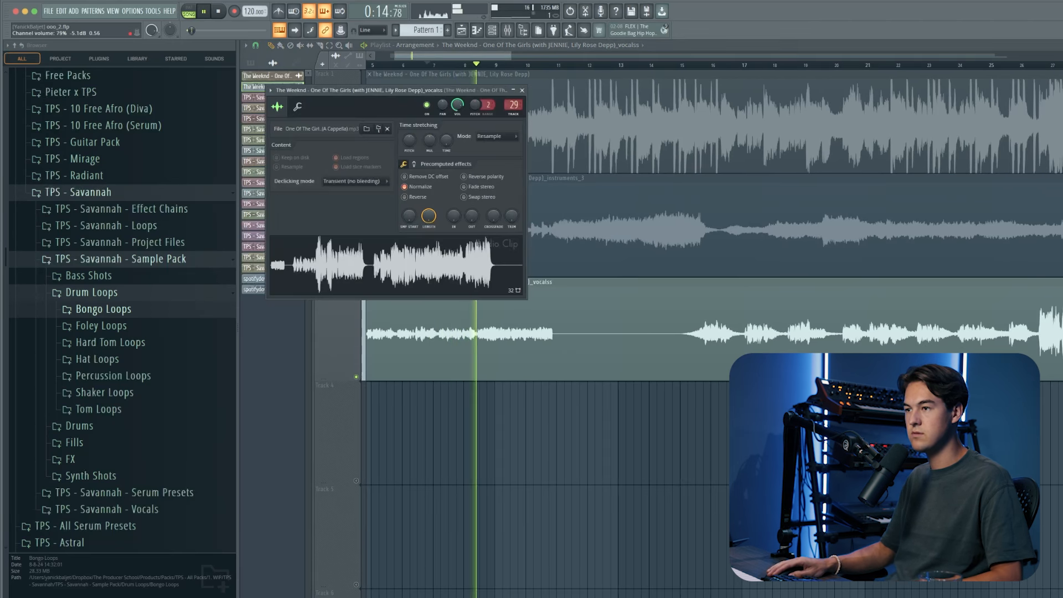
key("space")
key("Escape")
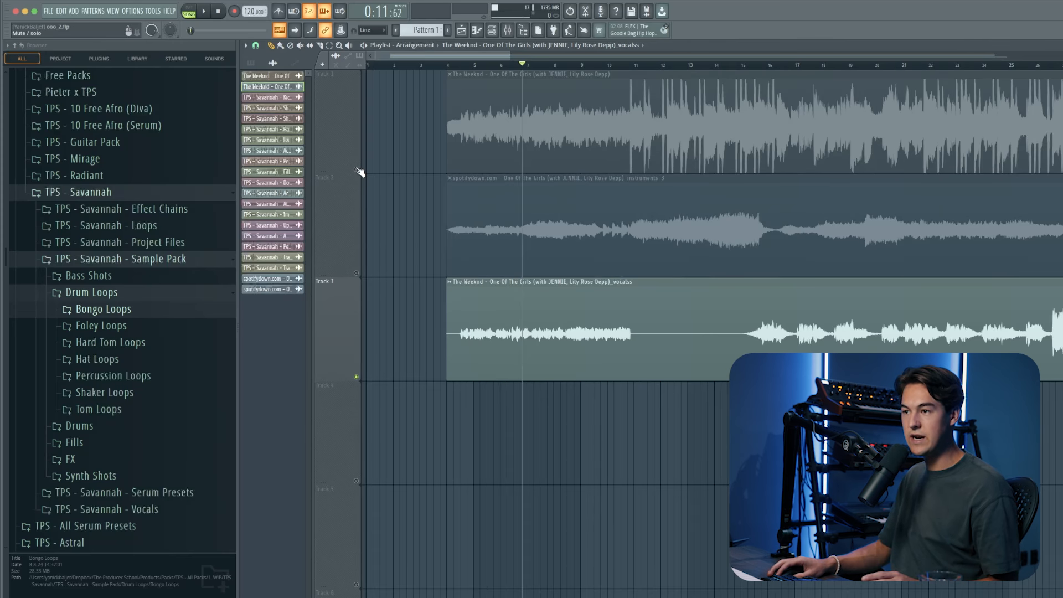
- Solo the original song on Track 1, detect its tempo in the 75 to 150 range, and set the project tempo to 87.5 BPM
right_click(357, 170)
scroll(626, 69, "up", 3)
left_click(635, 66)
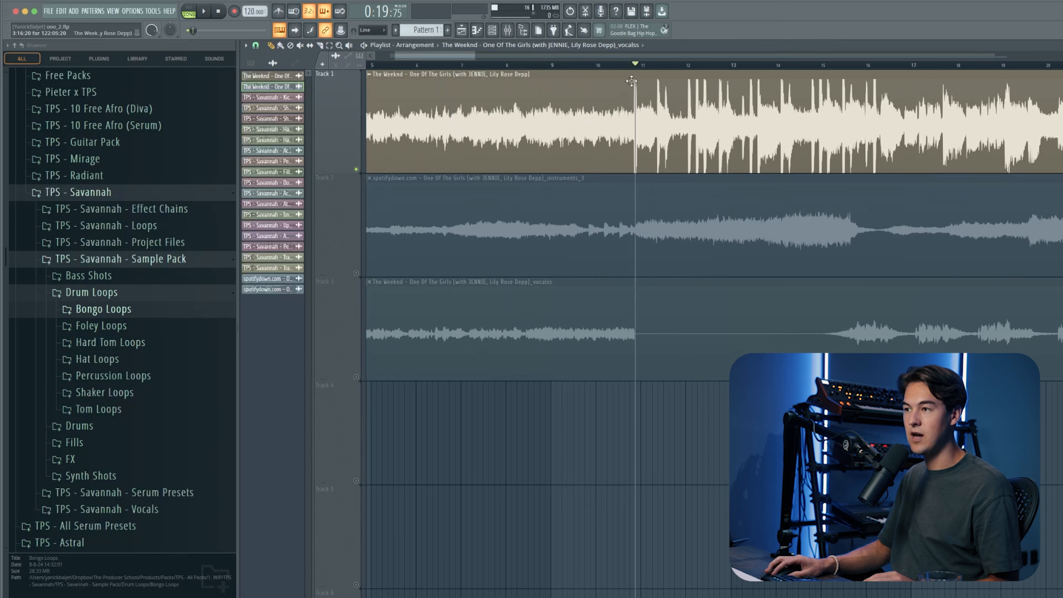
left_click(369, 76)
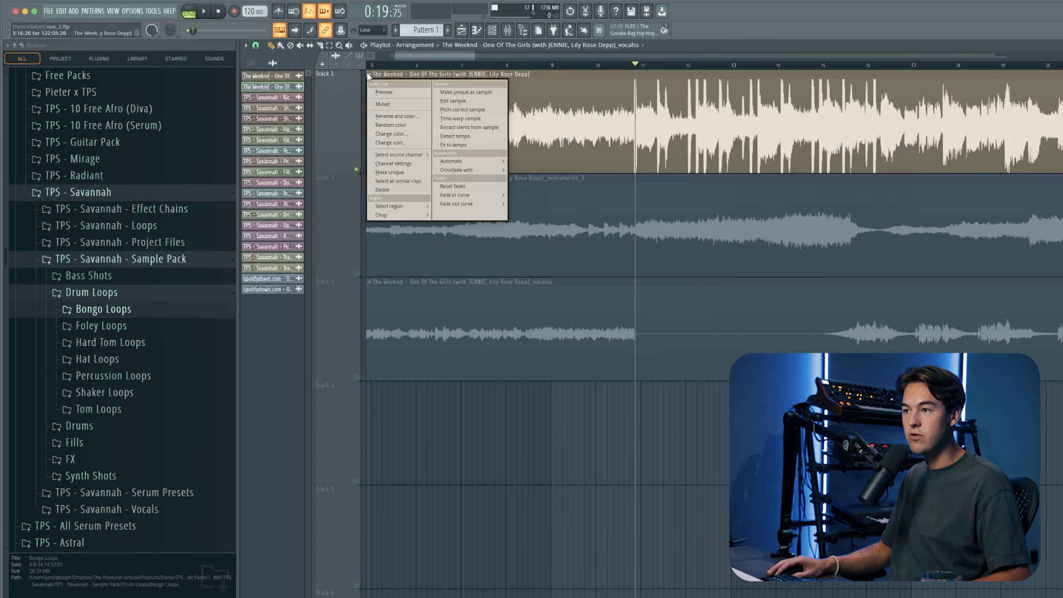
left_click(464, 139)
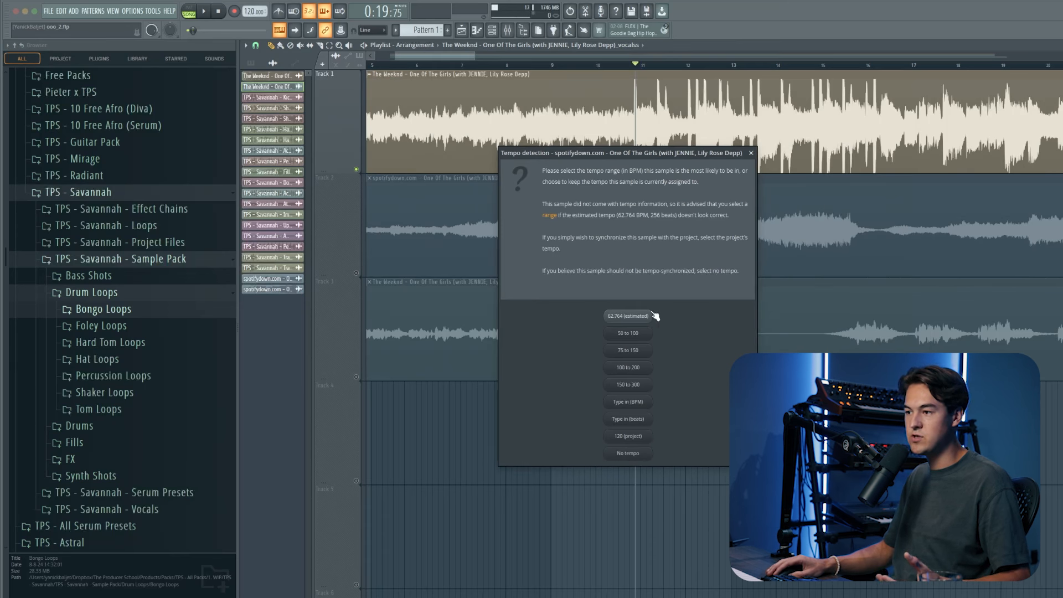
left_click(641, 357)
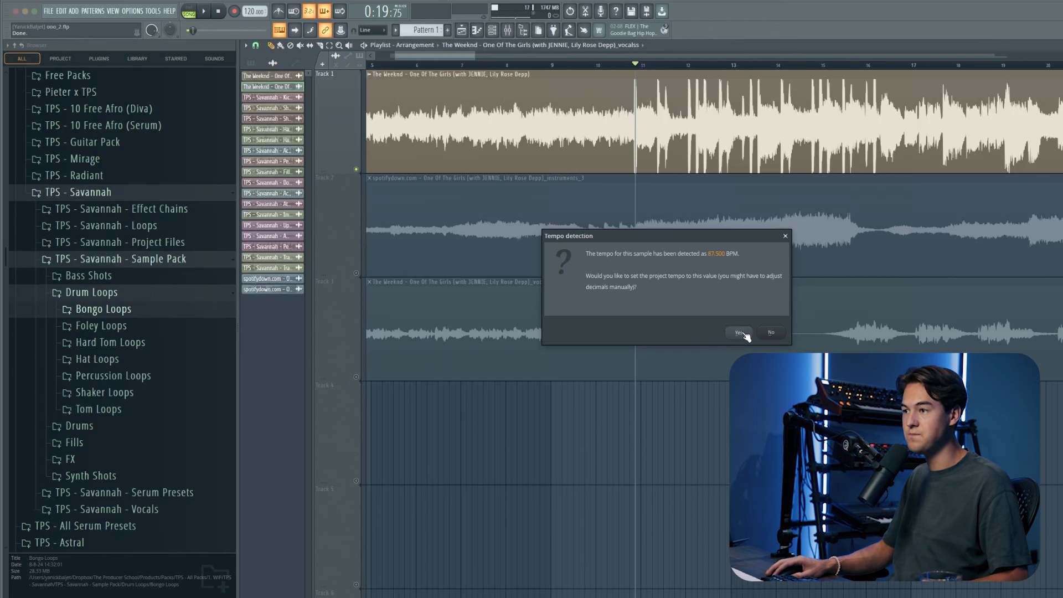
left_click(741, 332)
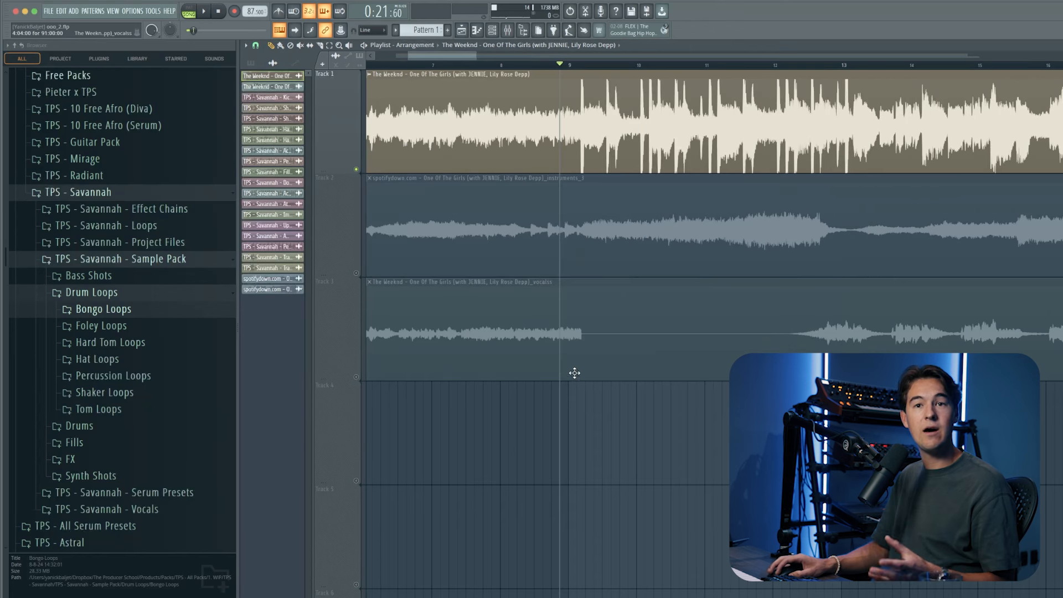
- Play the original song around bar 9 with the metronome to check its beat against the project grid
left_click(278, 11)
key("space")
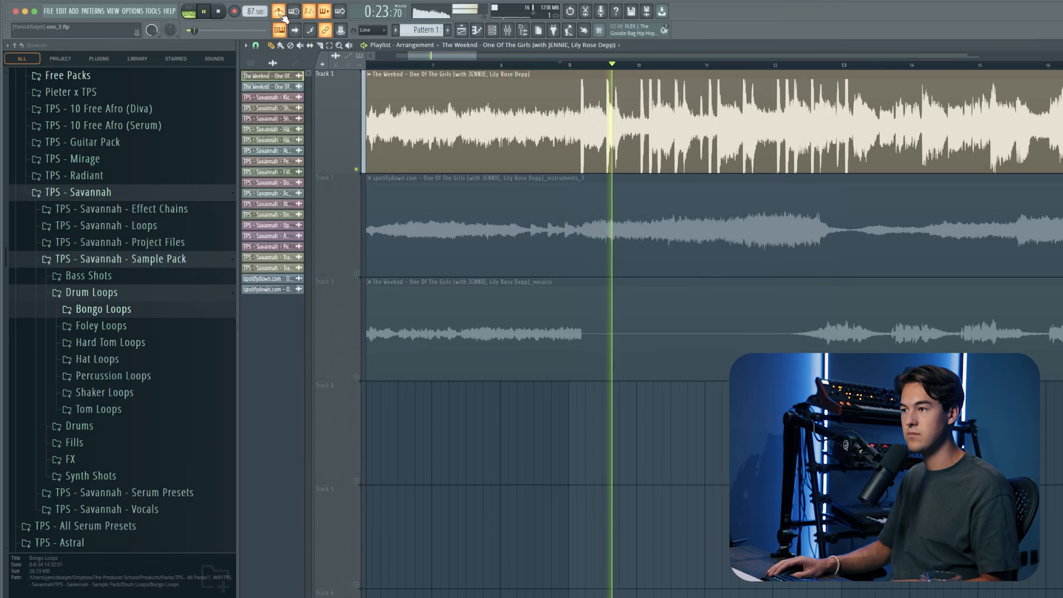
key("space")
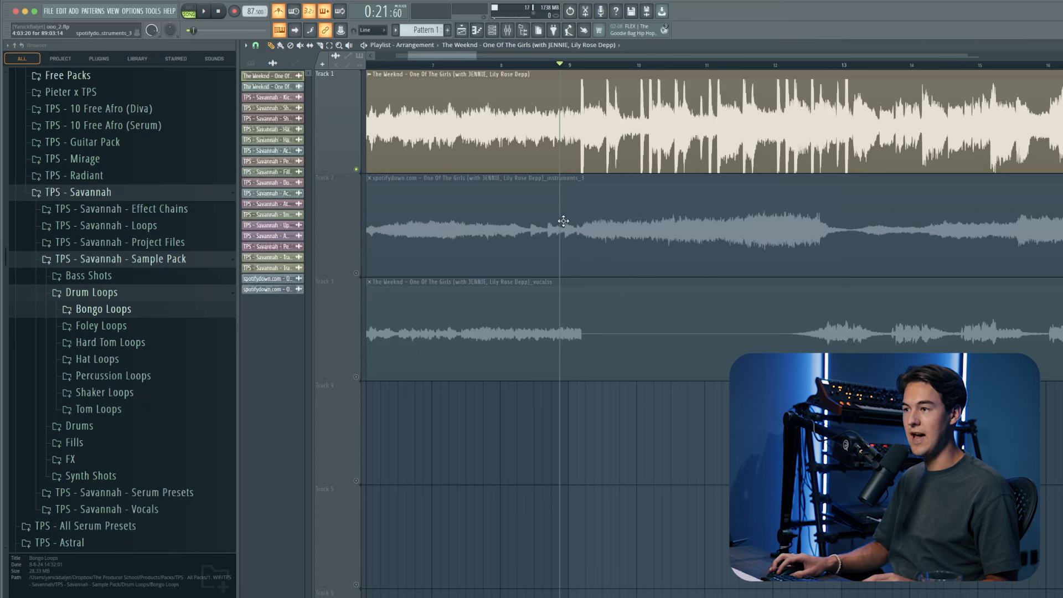
left_click(530, 65)
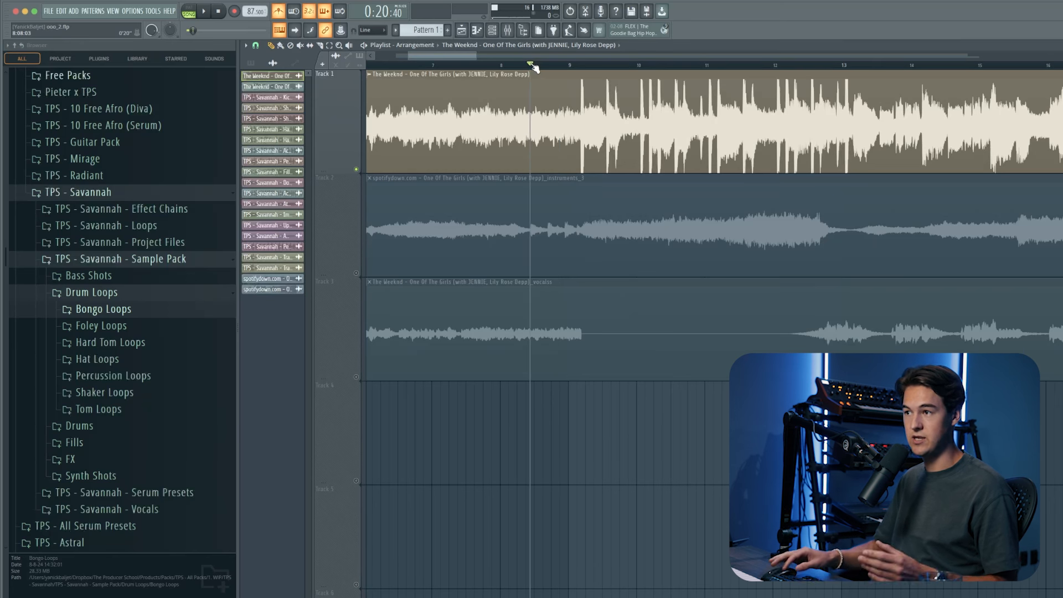
key("space")
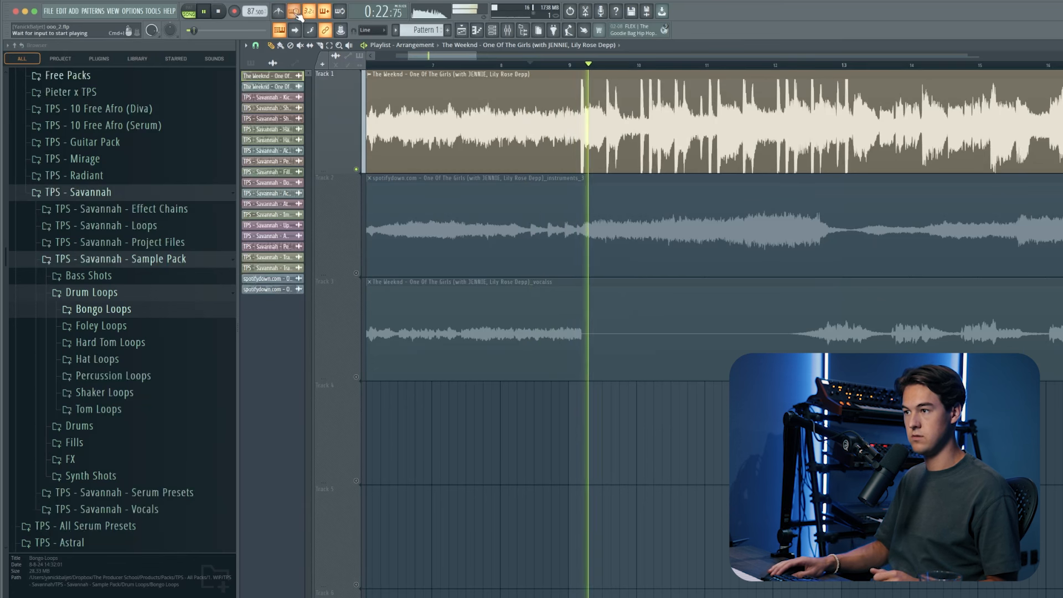
left_click(577, 65)
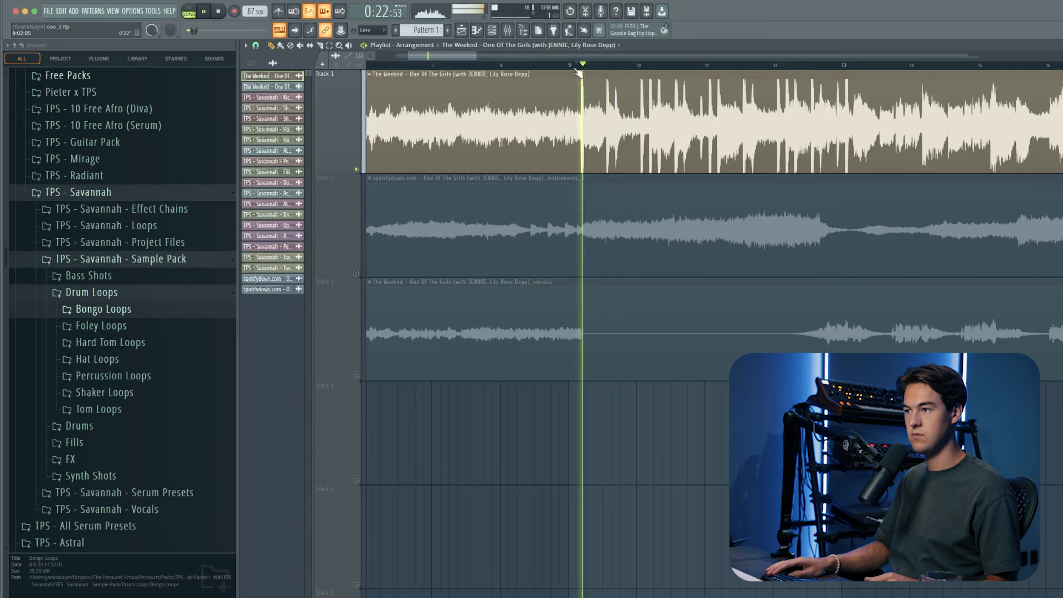
key("space")
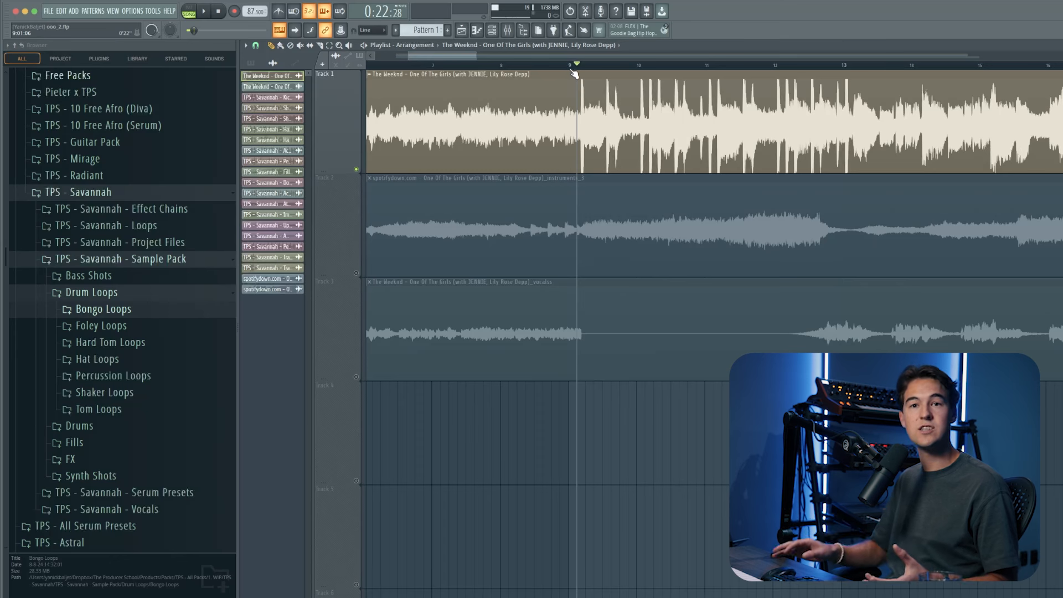
- Locate the first kick just after bar 9 in the original song and play the passage around it
scroll(572, 71, "up", 5)
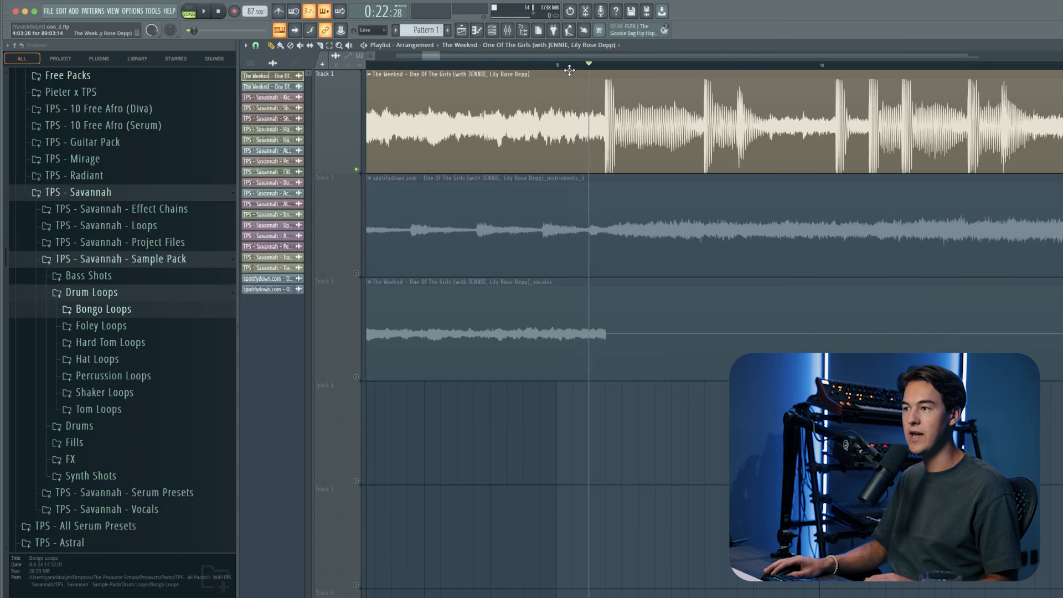
scroll(603, 68, "up", 3)
scroll(606, 66, "down", 2)
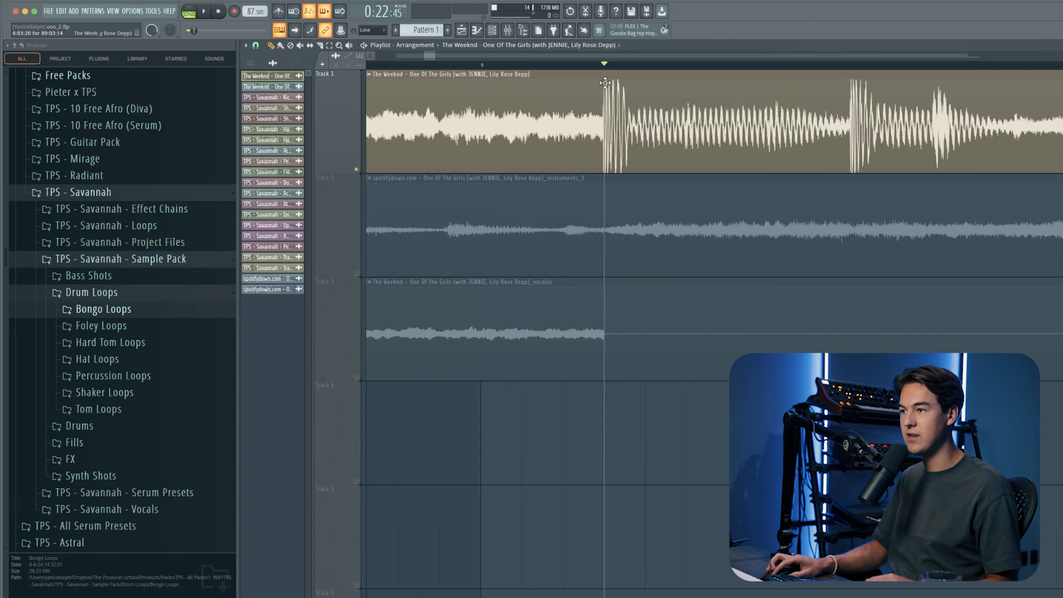
left_click(534, 65)
key("space")
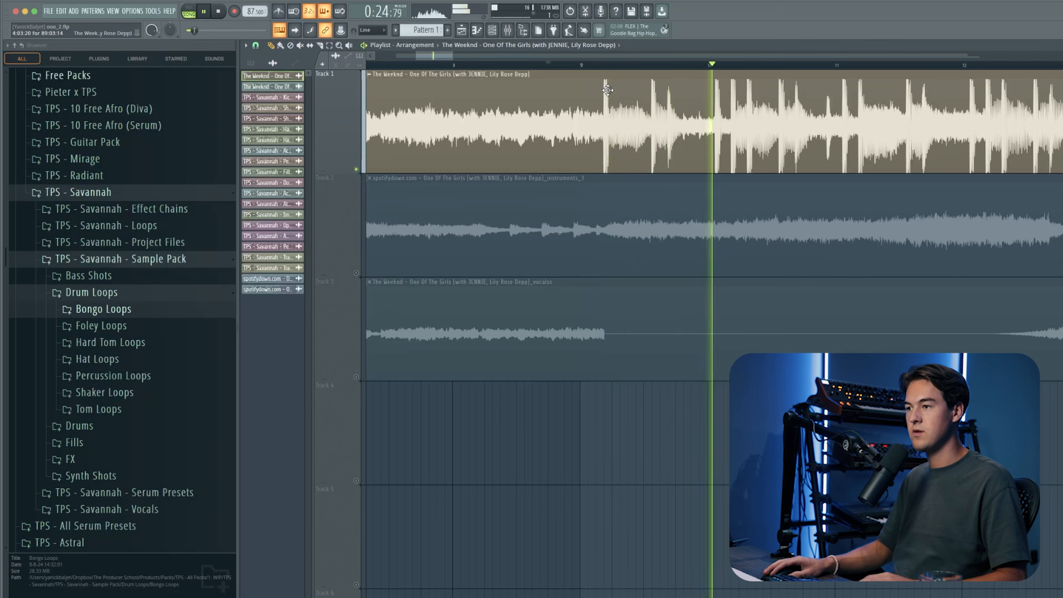
key("space")
- Select all three clips and shift them together so the first kick starts exactly on bar 9
scroll(575, 144, "up", 3)
scroll(575, 145, "up", 2)
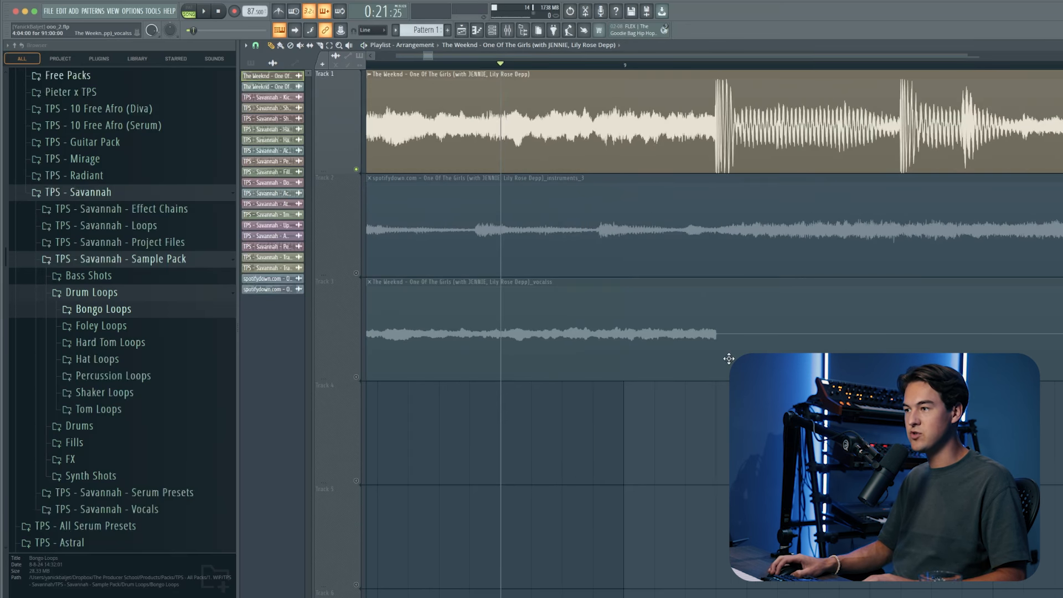
key("ctrl+a")
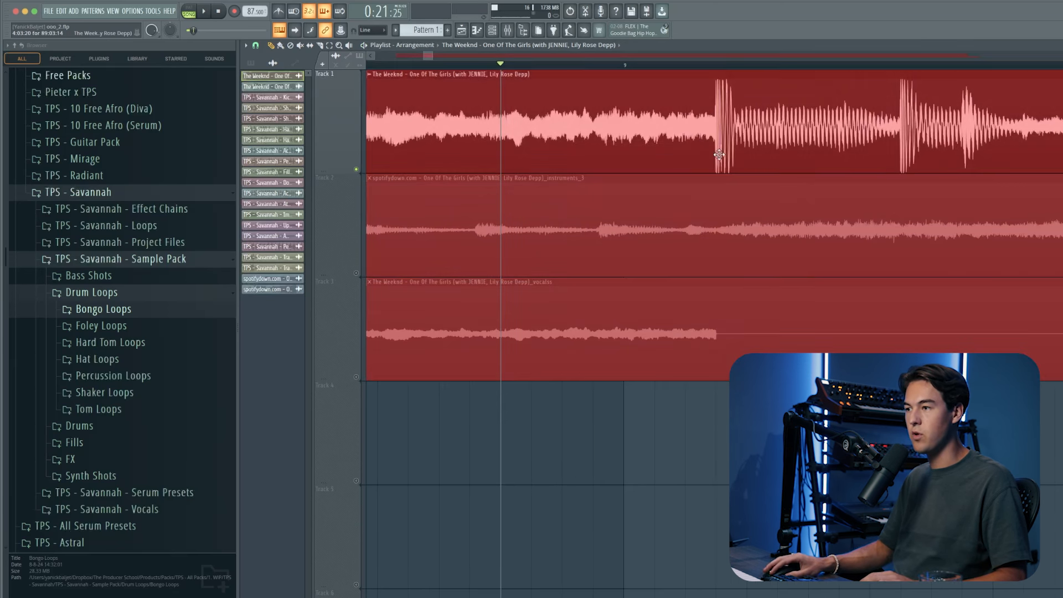
left_click_drag(720, 149, 602, 115)
left_click(622, 66)
scroll(632, 108, "up", 3)
scroll(606, 314, "down", 4)
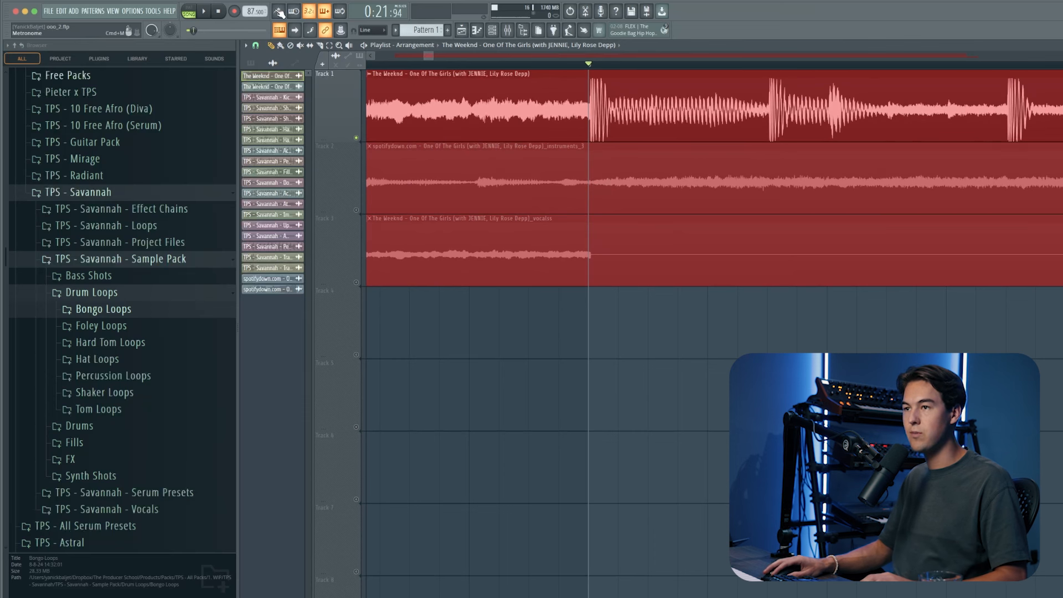
- Play the shifted original song from bar 9 with the metronome on to check its alignment with the grid
scroll(568, 216, "down", 2)
key("space")
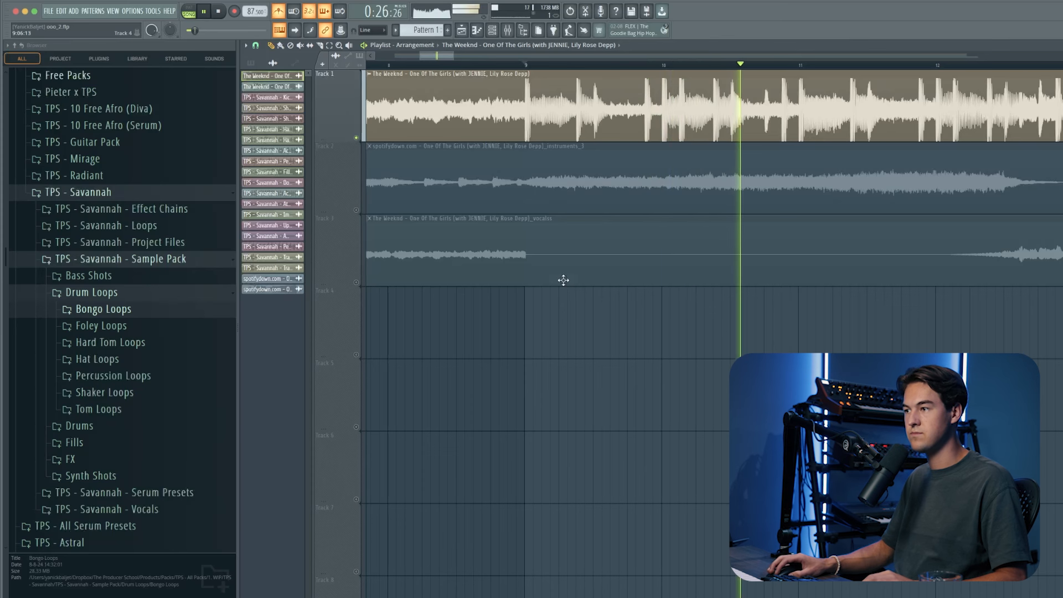
scroll(529, 240, "down", 2)
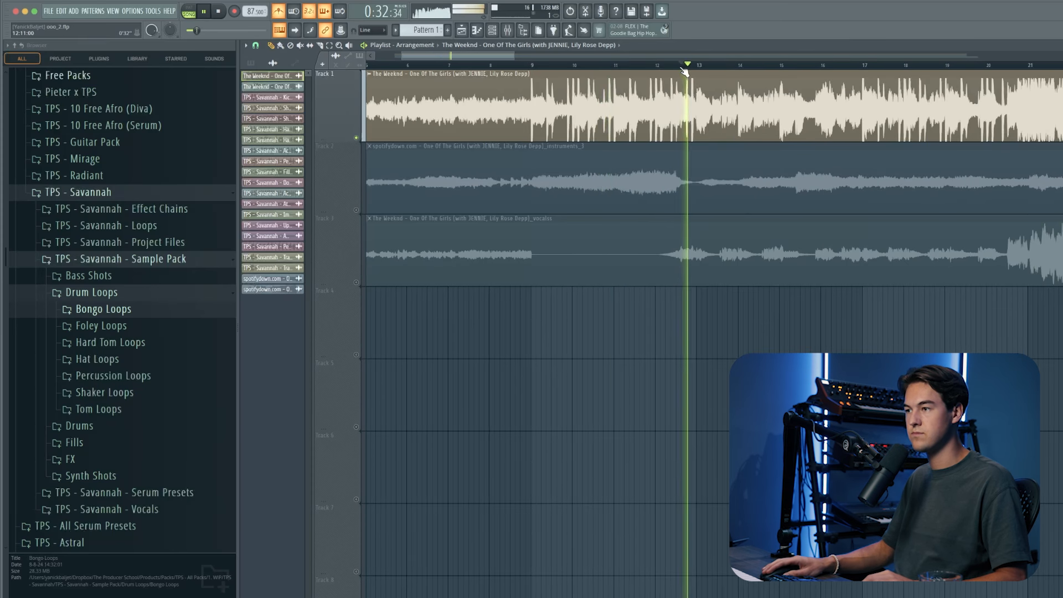
key("space")
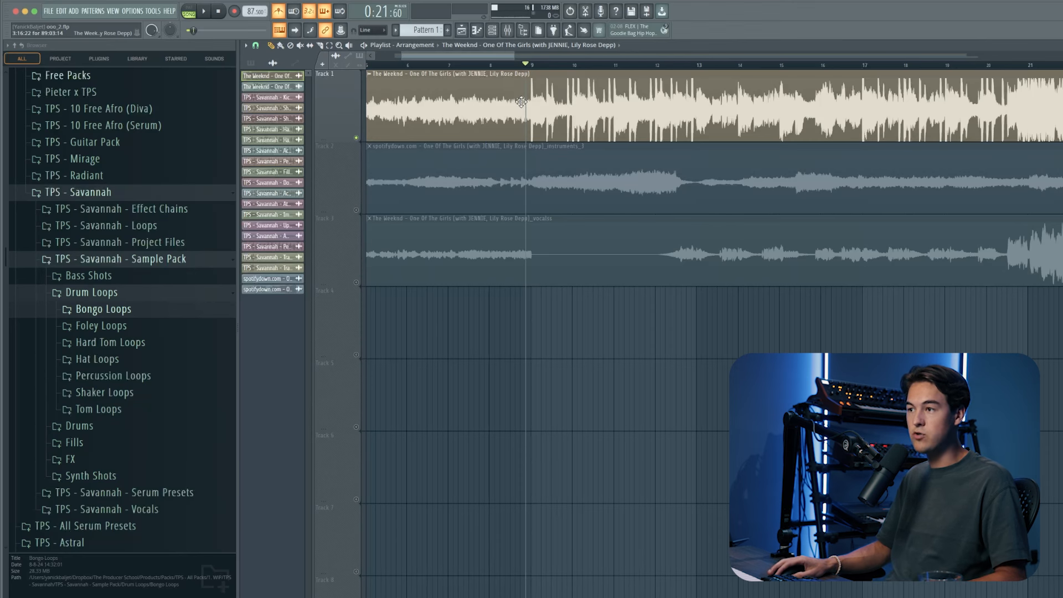
- Set the time-stretching mode of the original, instrumental and vocal clips to Stretch, and unmute Tracks 2 and 3
double_click(521, 102)
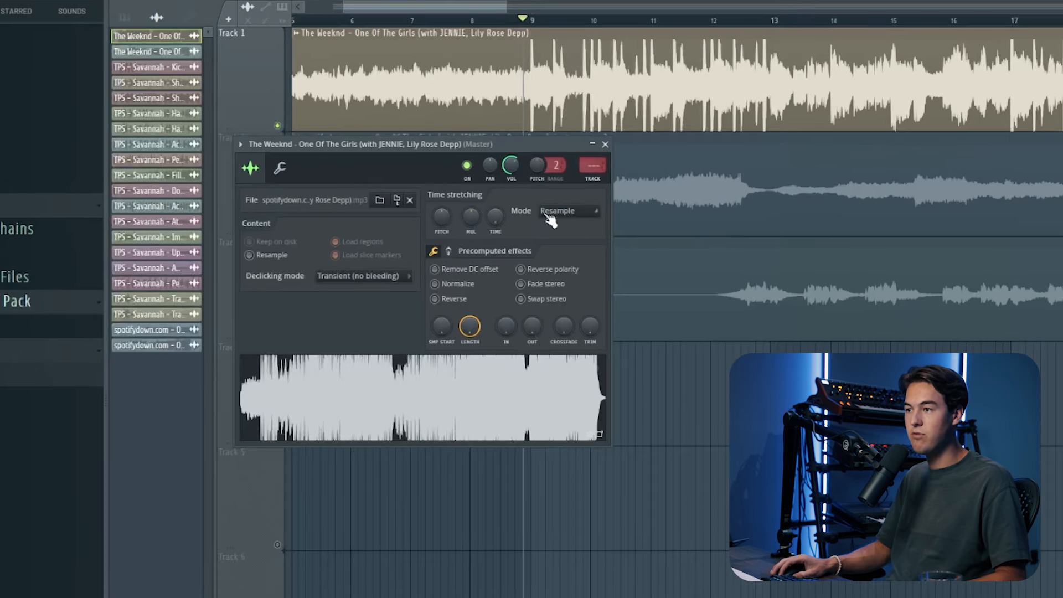
left_click(545, 197)
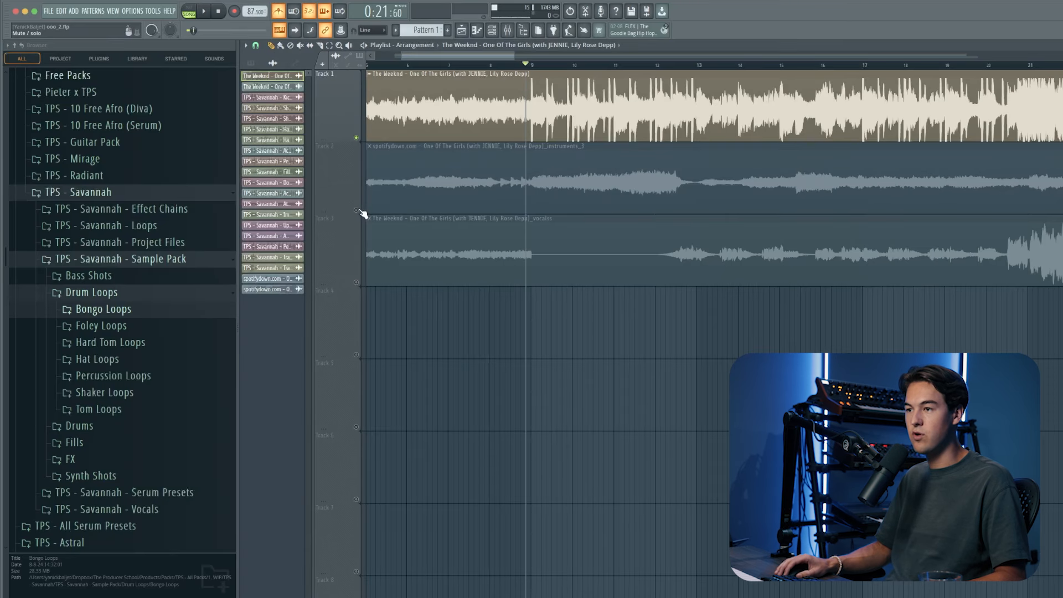
left_click(357, 211)
double_click(533, 182)
key("Escape")
left_click(357, 282)
left_click(489, 258)
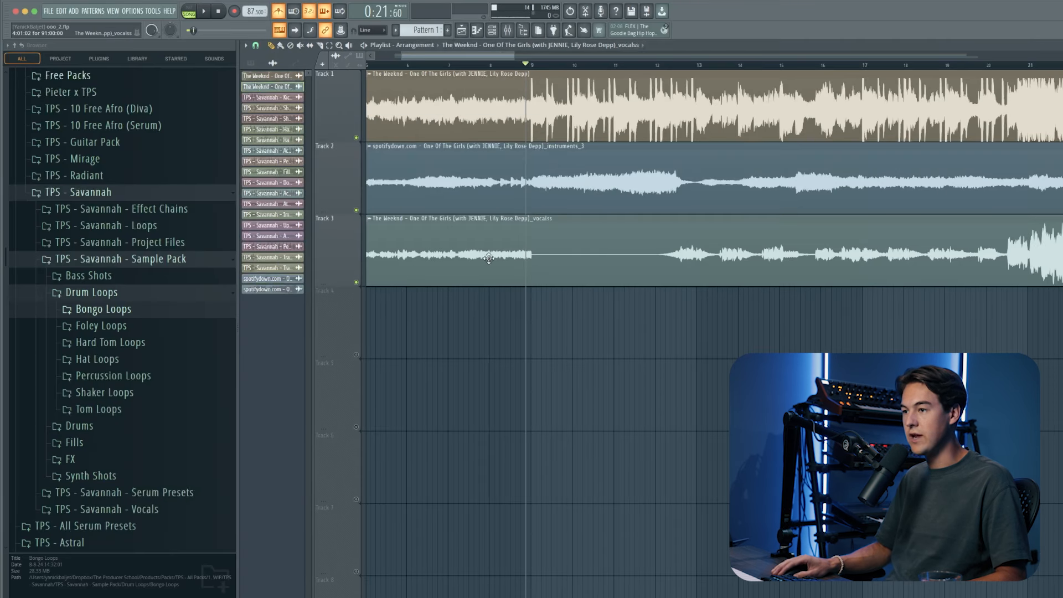
double_click(488, 258)
left_click(504, 136)
left_click(497, 163)
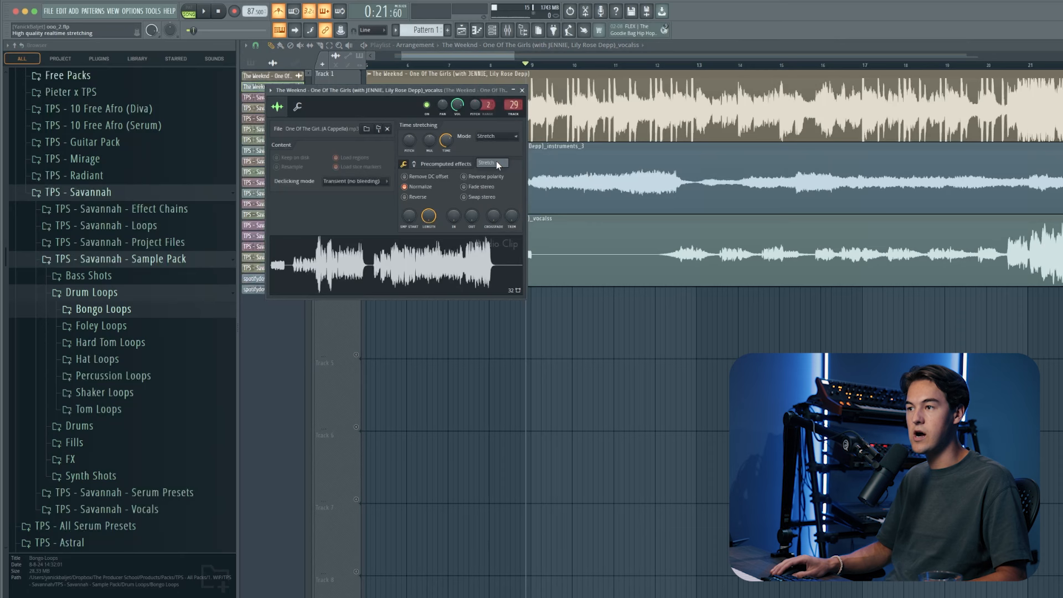
left_click(522, 91)
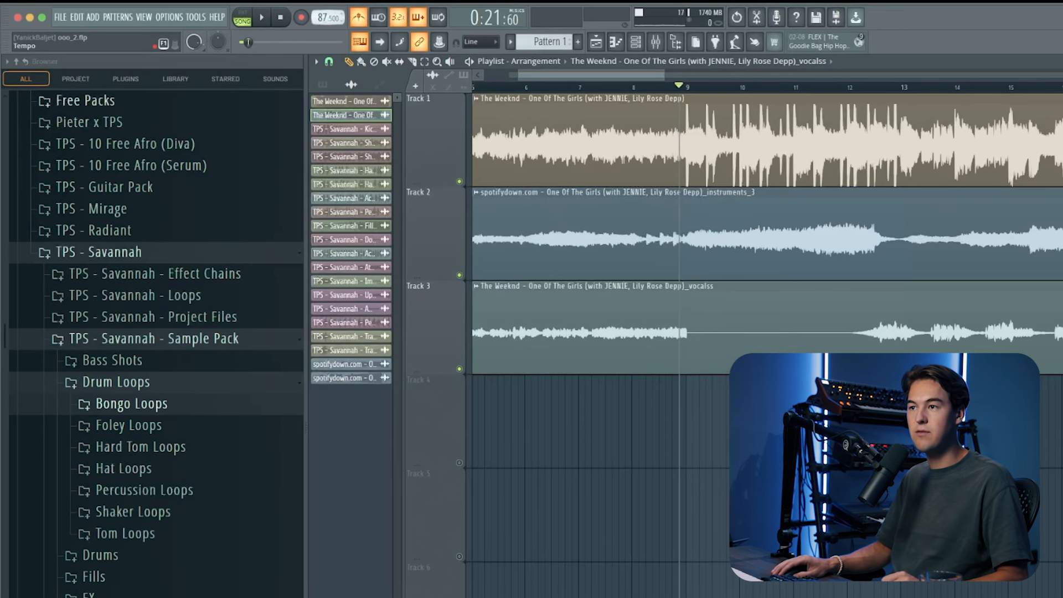
- Set the project tempo to 120 BPM
scroll(322, 17, "up", 7)
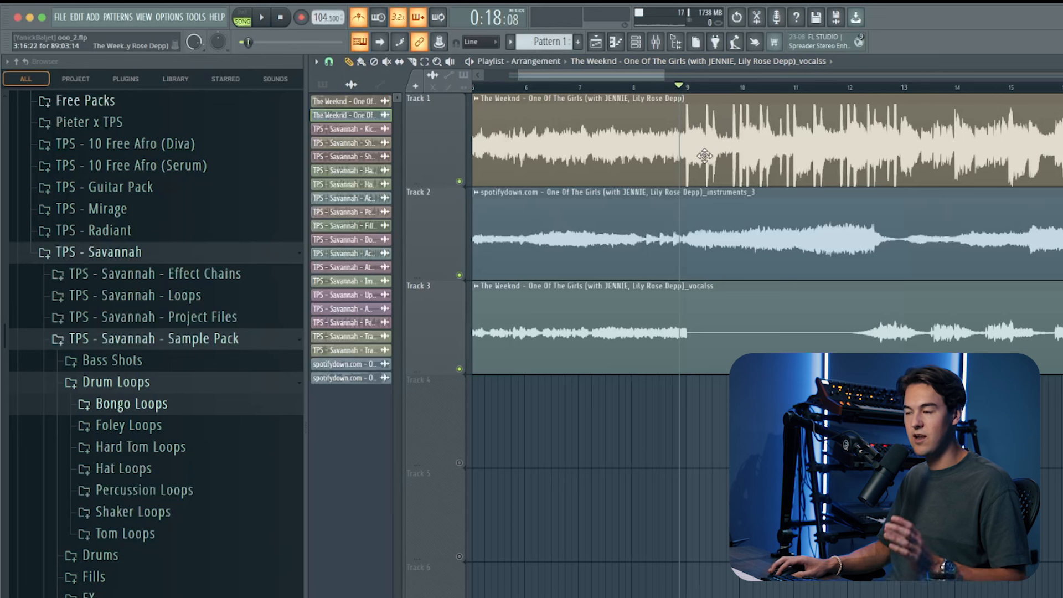
right_click(323, 16)
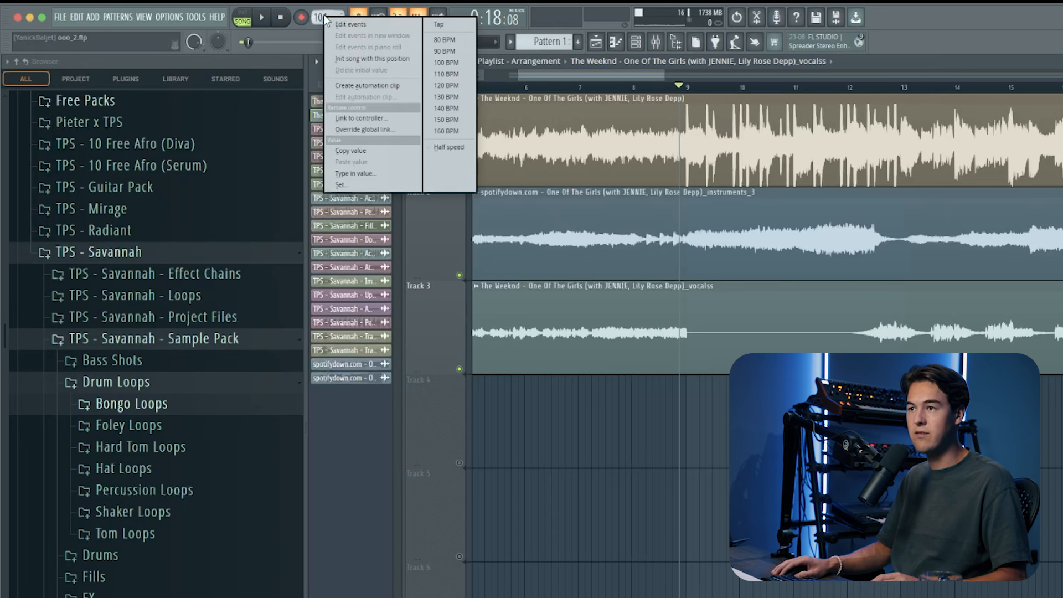
left_click(462, 86)
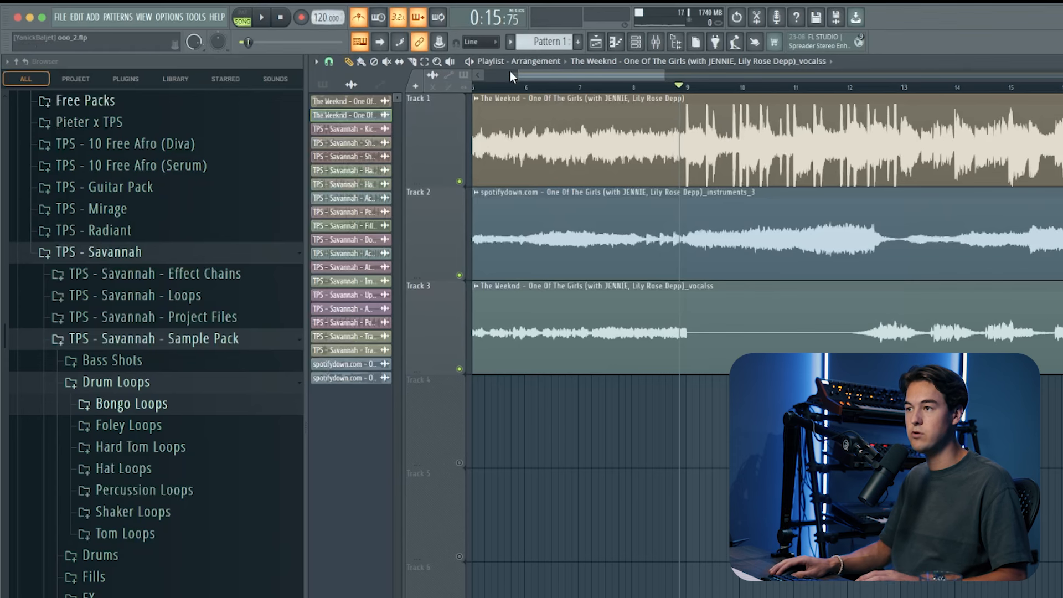
- Solo the original song and play it from just before bar 9 without the metronome, and switch the solo to the vocals on Track 3
left_click(654, 88)
scroll(672, 108, "down", 3)
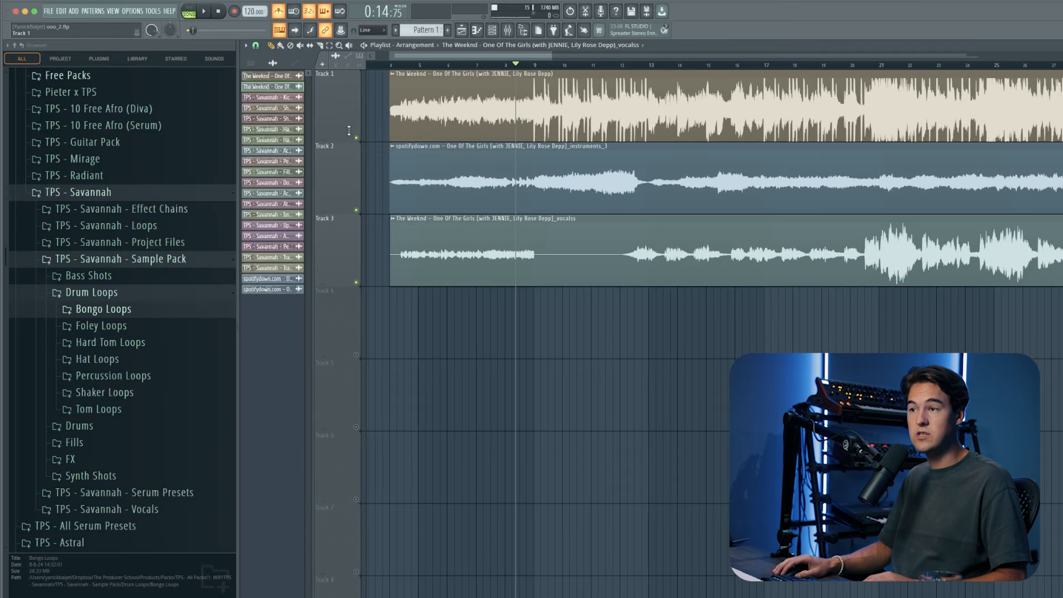
right_click(459, 181)
key("space")
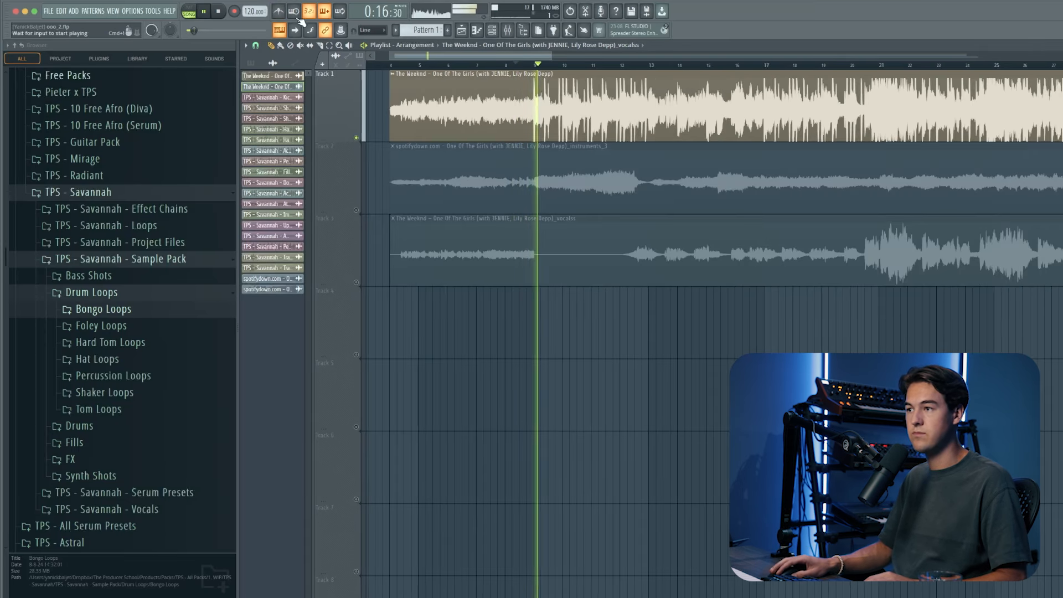
scroll(593, 178, "up", 3)
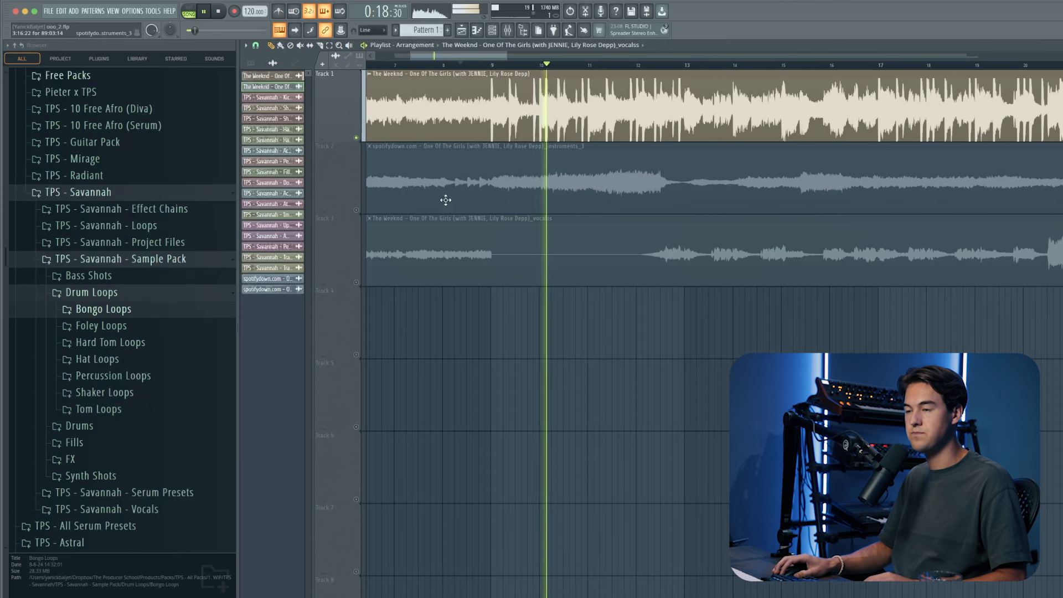
right_click(356, 282)
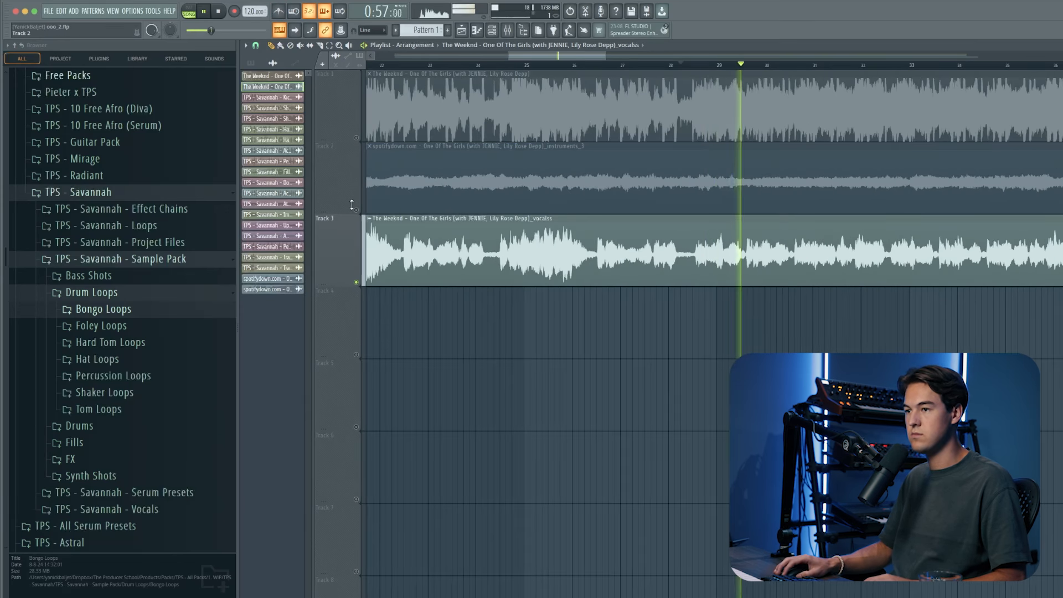
left_click(356, 210)
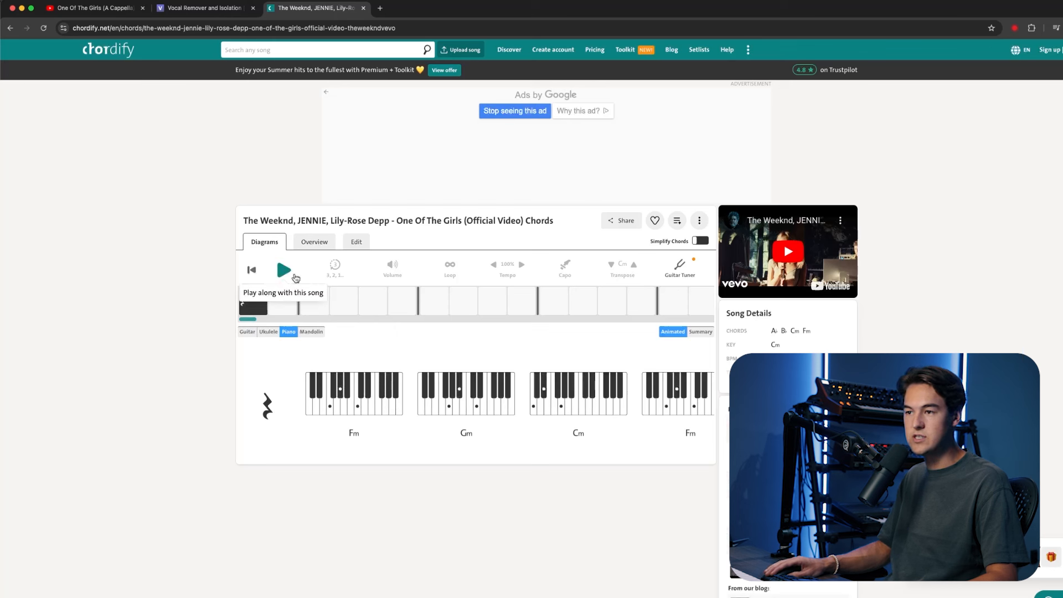
- Switch to the song's Chordify page and play it in short passages to read the piano chord progression
left_click(284, 271)
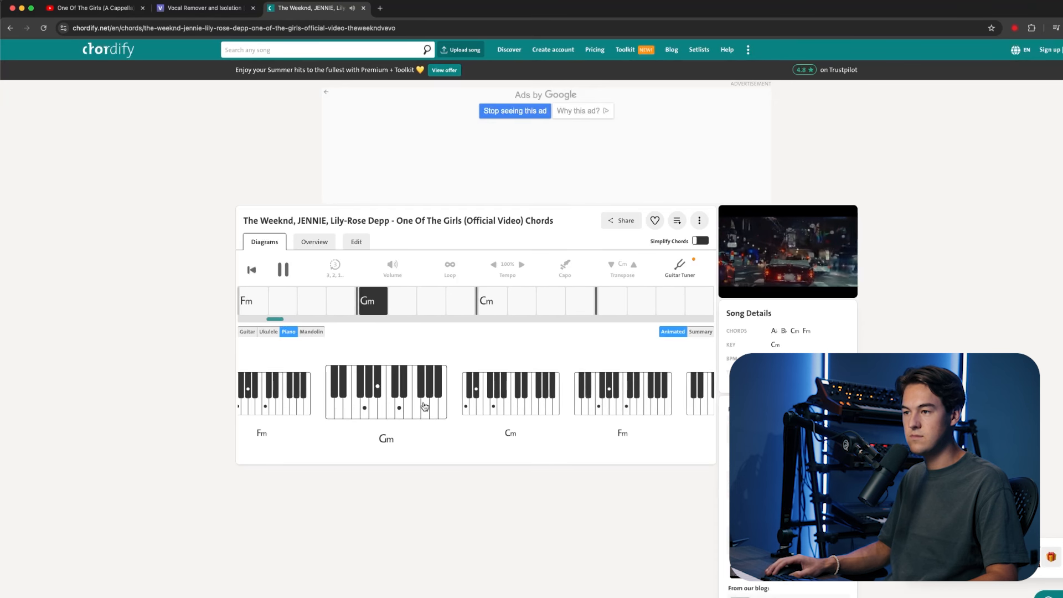
left_click(288, 269)
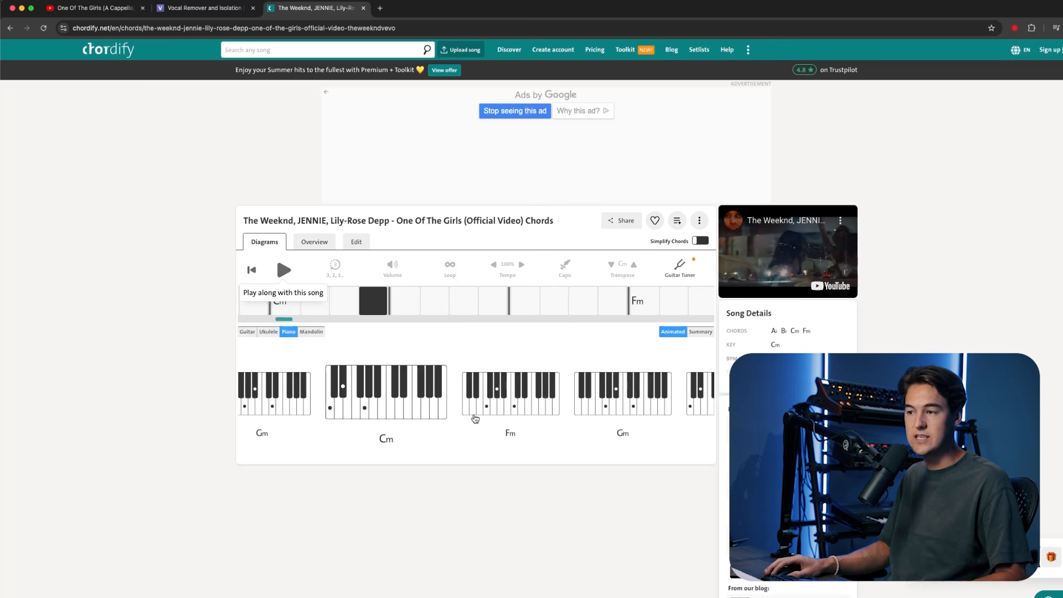
left_click(284, 270)
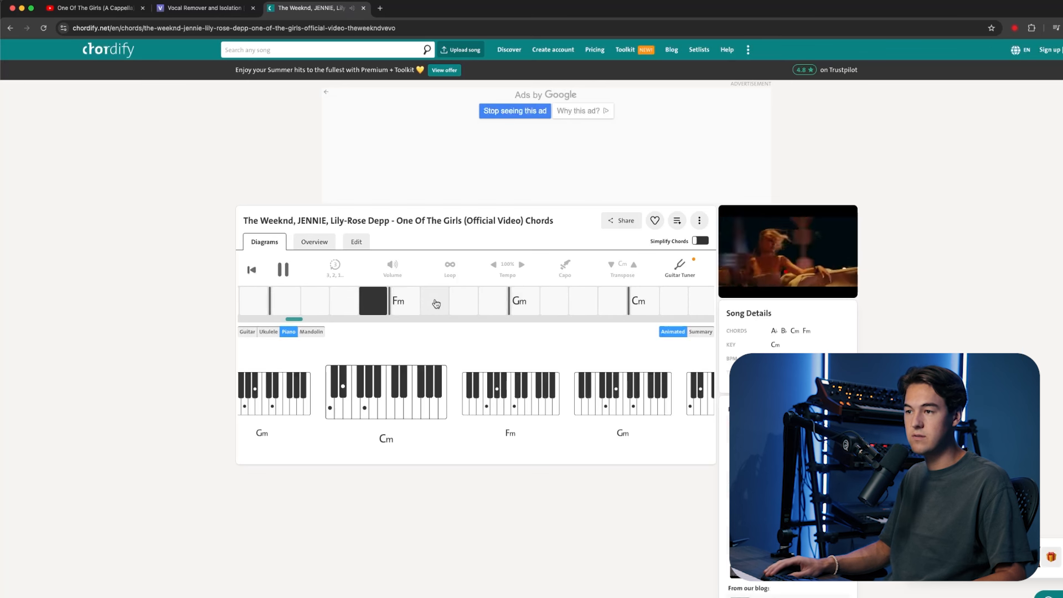
left_click(282, 270)
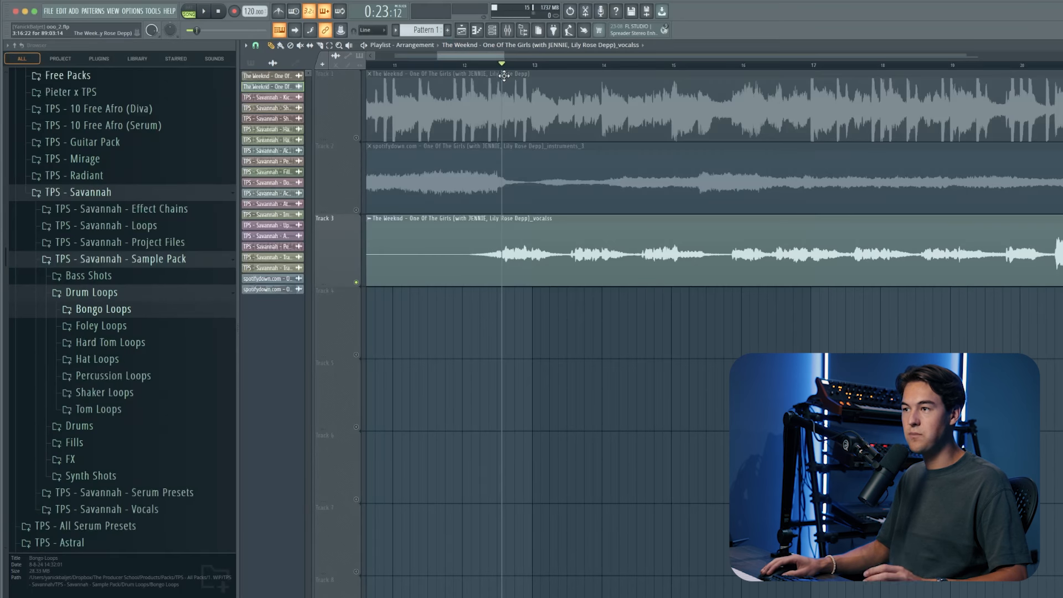
- Place Pattern 1 on Track 4 at bar 13, unmute the track and lengthen the clip to four bars
key("F6")
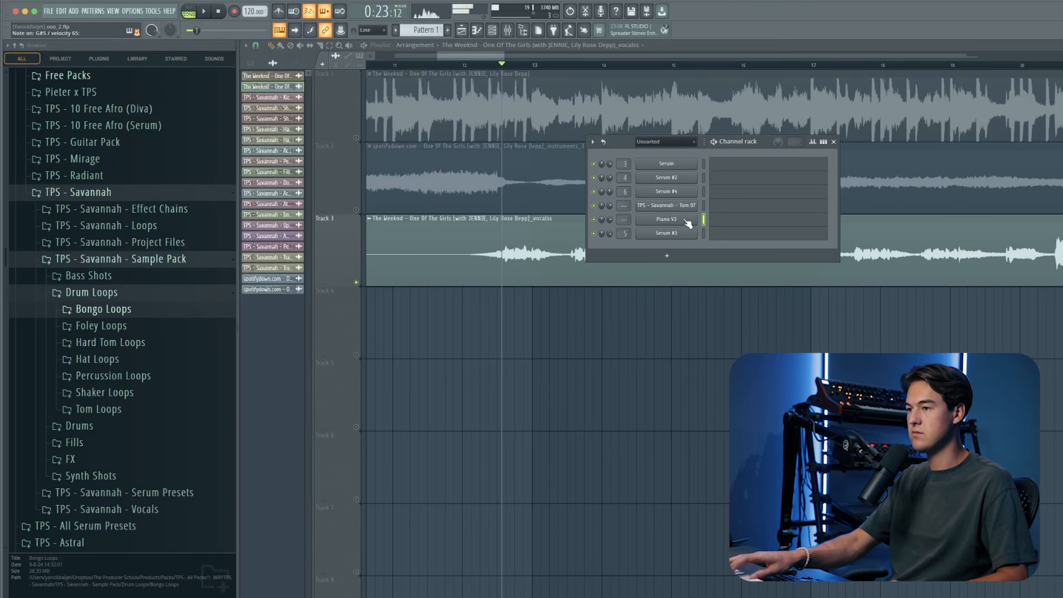
key("F6")
left_click_drag(272, 79, 532, 327)
key("space")
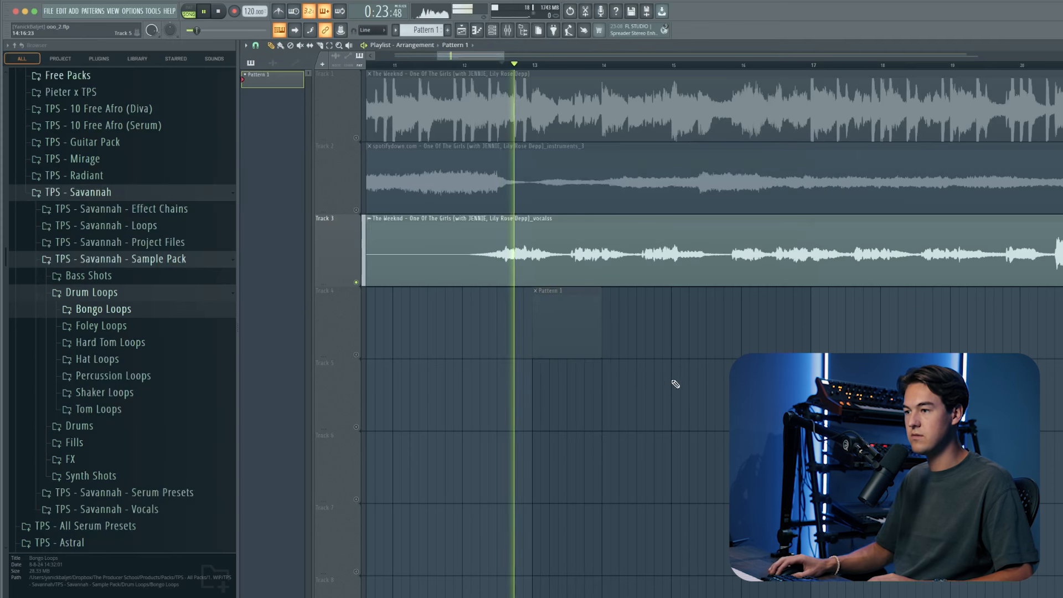
scroll(576, 365, "down", 3)
left_click(358, 354)
scroll(546, 317, "right", 2)
left_click_drag(529, 324, 611, 331)
key("space")
scroll(532, 322, "up", 5)
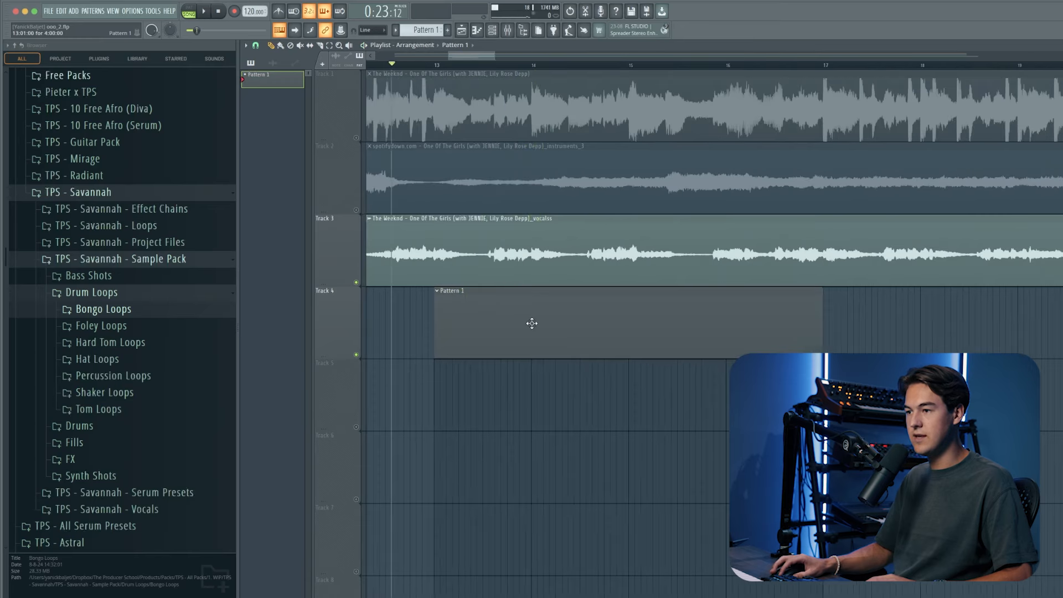
- Write a one-bar F minor chord in bar 1 of the Piano V3 piano roll with F4, G#4, C5 and bass note F3, and audition it
key("F6")
key("F7")
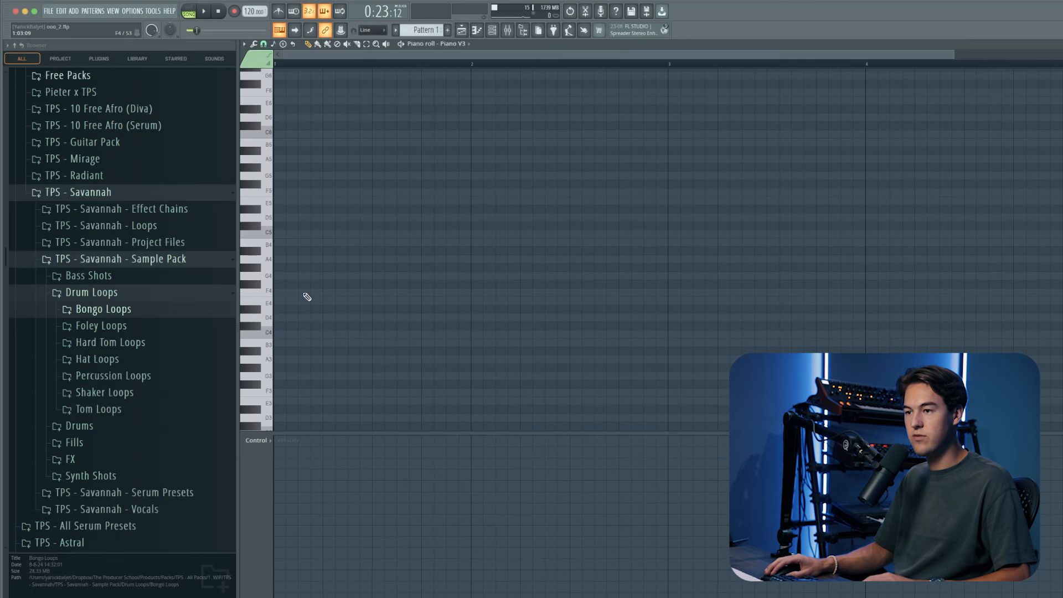
left_click_drag(292, 292, 486, 311)
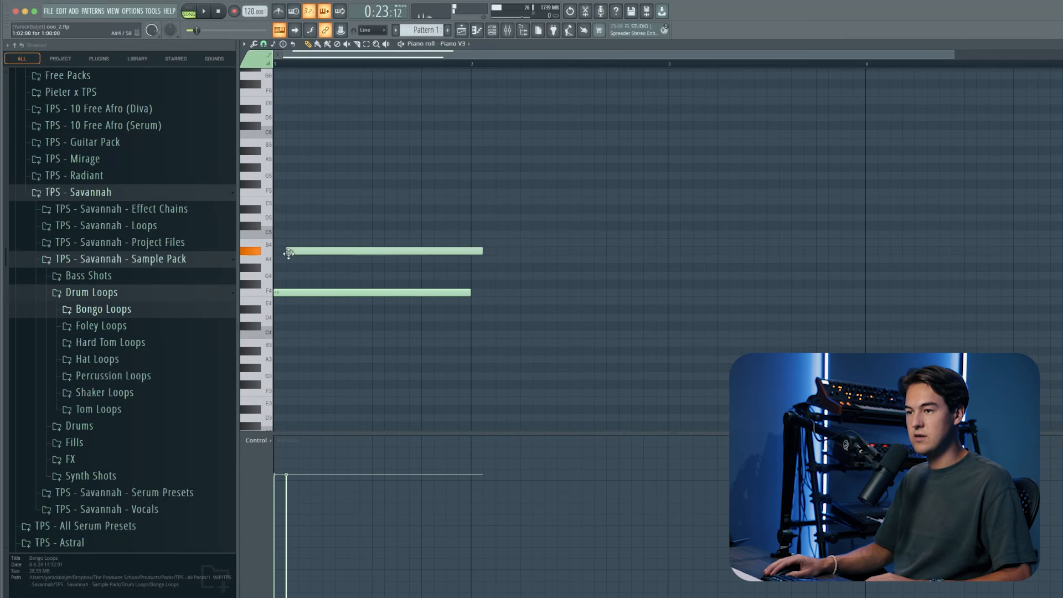
left_click_drag(292, 267, 264, 273)
left_click(276, 233)
left_click(189, 12)
key("space")
scroll(442, 334, "down", 2)
key("space")
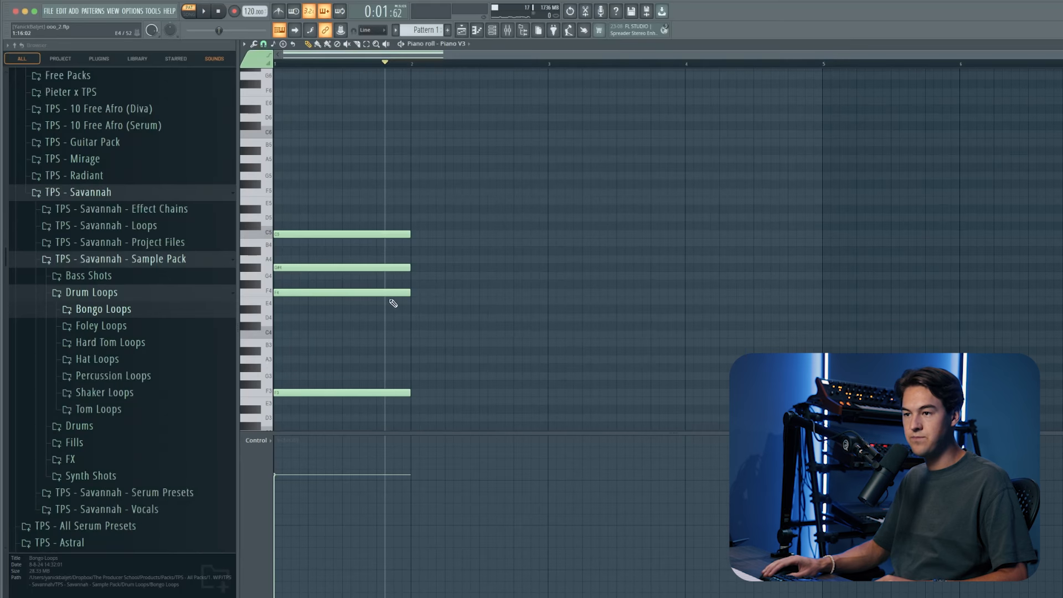
- Add a one-bar G minor chord in bar 2 with G4, A#4, D5 and bass note G3
left_click_drag(391, 285, 408, 285)
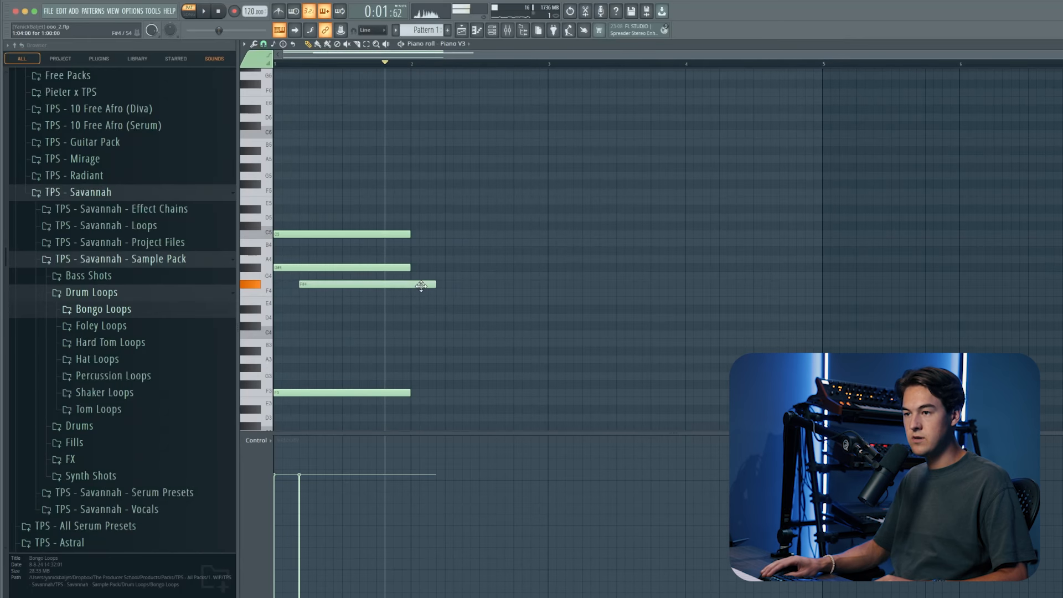
key("super+z")
left_click(414, 278)
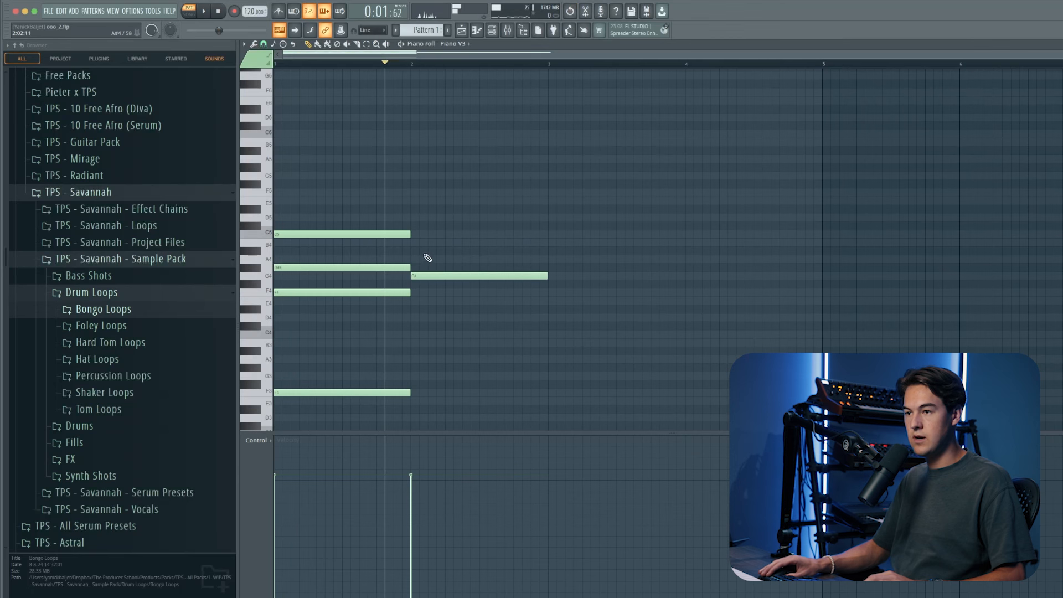
left_click(419, 251)
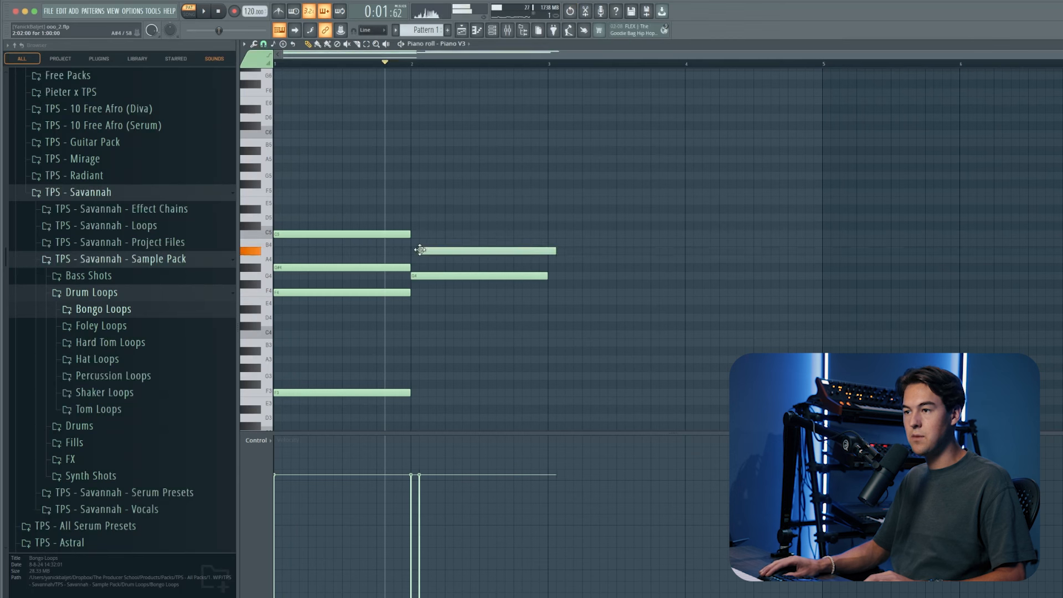
left_click(415, 217)
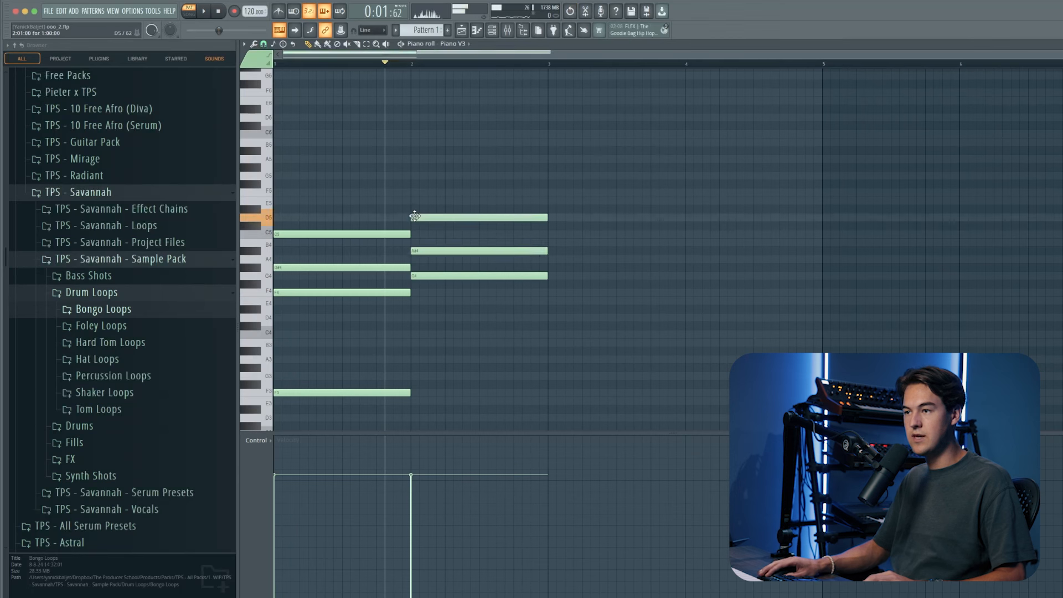
left_click(421, 376)
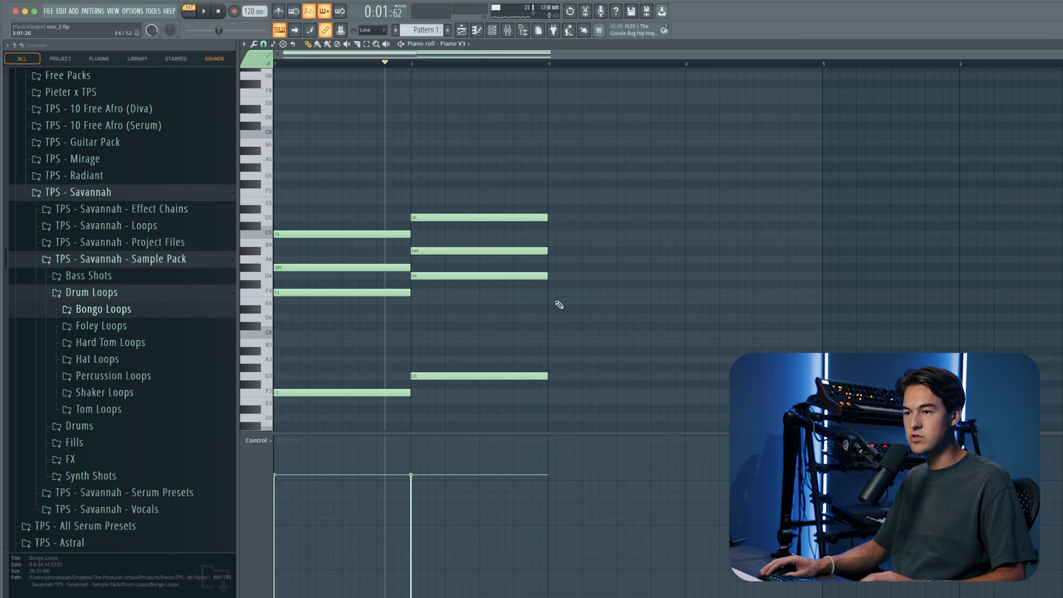
- Add a one-bar C minor chord in bar 3 with C5, D#5, G5 and bass note C4
mouse_move(552, 250)
left_mouse_down()
mouse_move(547, 226)
mouse_move(548, 234)
left_mouse_up()
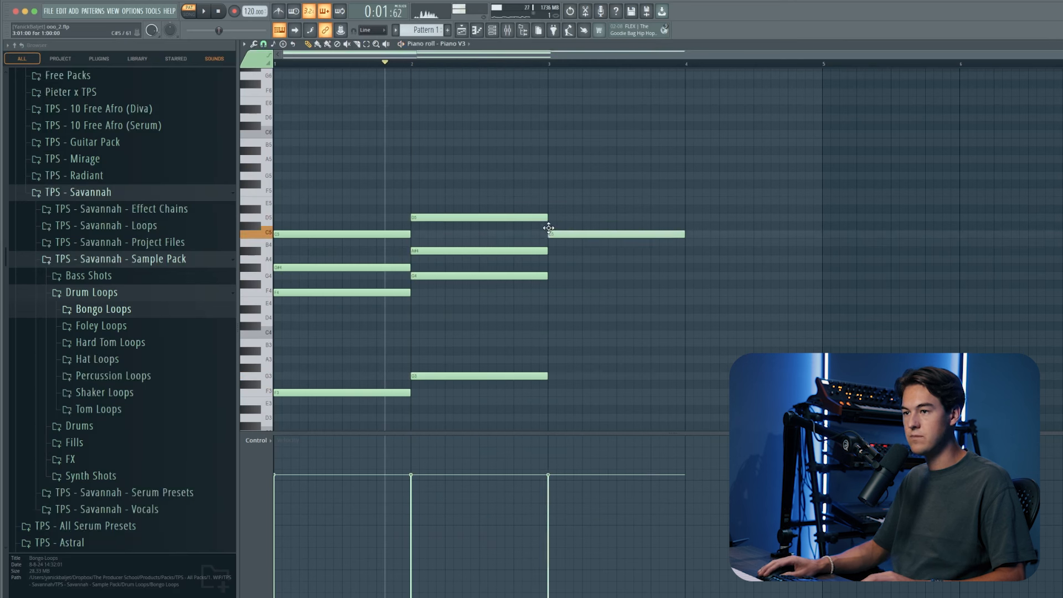
left_click(551, 209)
left_click(551, 176)
key("space")
left_click(551, 342)
left_click(550, 326)
right_click(564, 344)
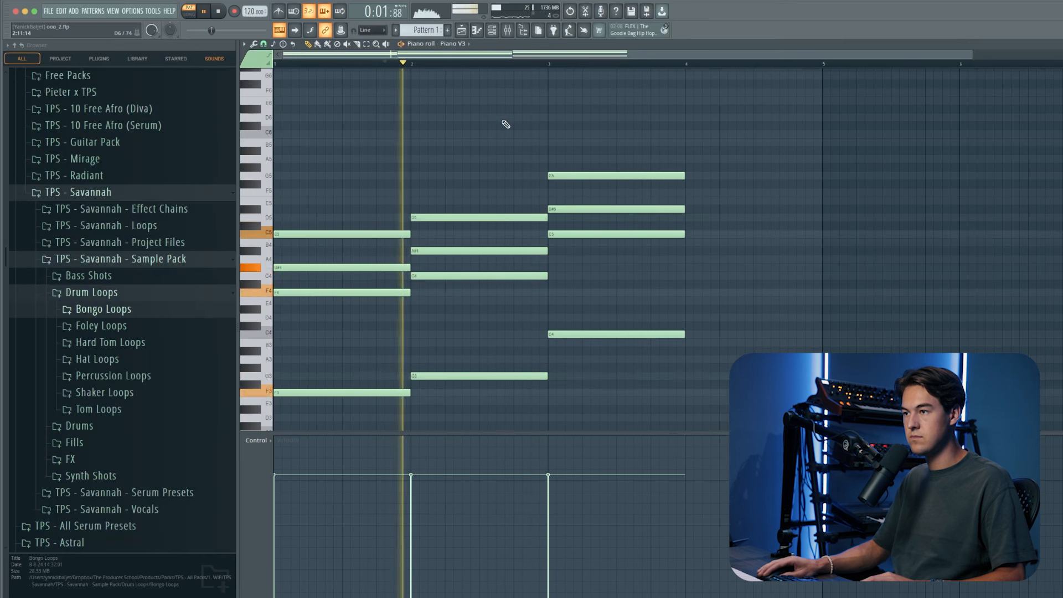
- Lengthen the C minor chord's notes to two bars so they fill bars 3 and 4, and play the pattern
left_click(524, 63)
left_click_drag(716, 380, 823, 175)
left_click(660, 135)
key("space")
- Move the F4 of the first chord and the G4 of the second chord up one octave
left_click_drag(355, 378, 344, 295)
key("ctrl+Up")
key("space")
left_click(455, 273)
key("ctrl+Up")
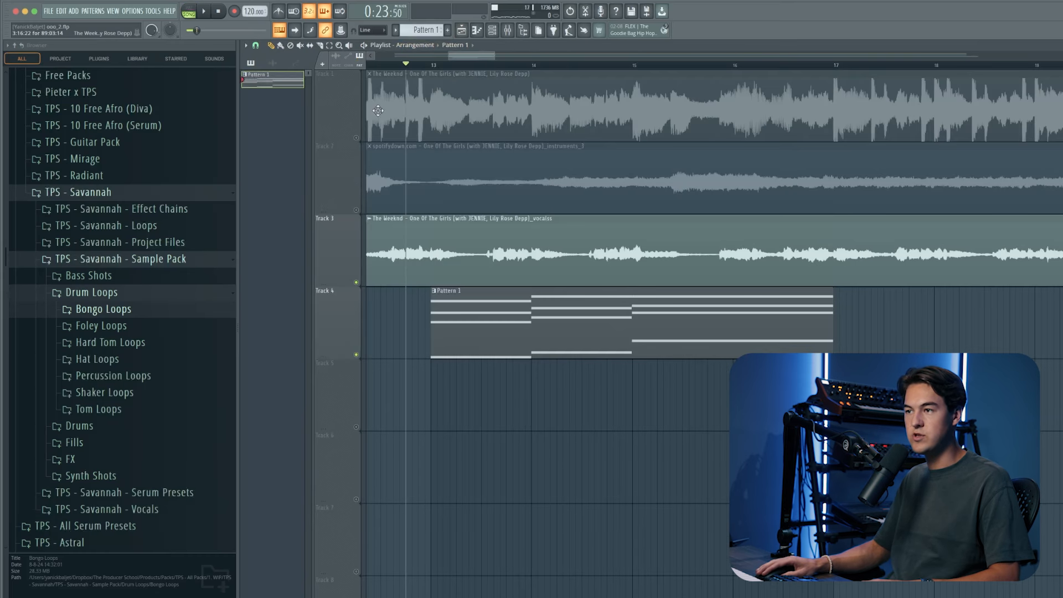
- Add a second Pattern 1 clip on Track 4 at bar 17 and play the chords with the vocals
left_click(878, 339)
key("space")
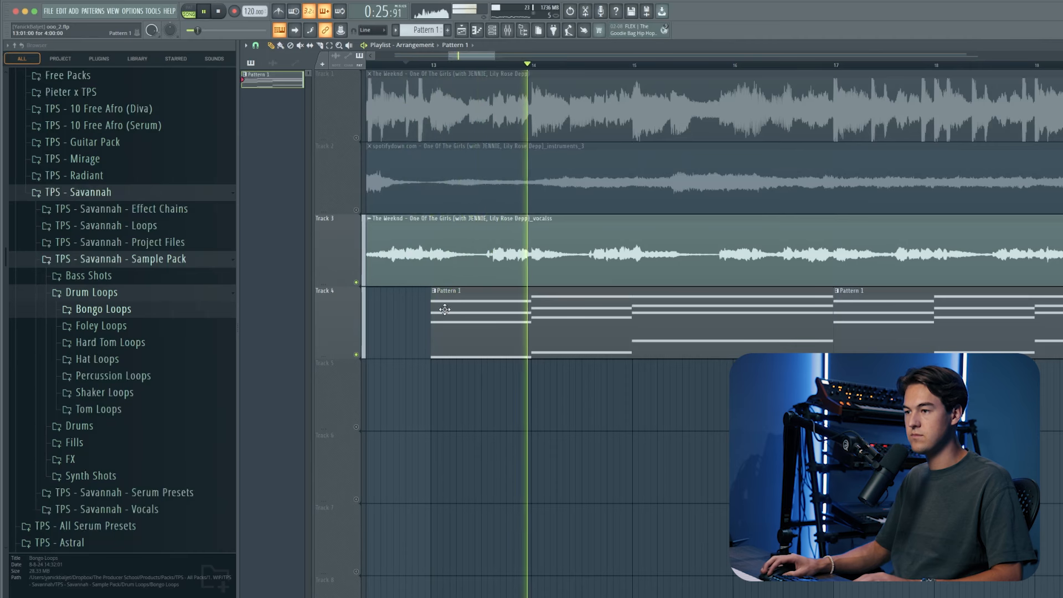
- Continue the Pattern 1 clips on Track 4 from bar 21 to bar 37 and play the chords with the vocals
scroll(539, 327, "down", 2)
scroll(538, 327, "up", 1)
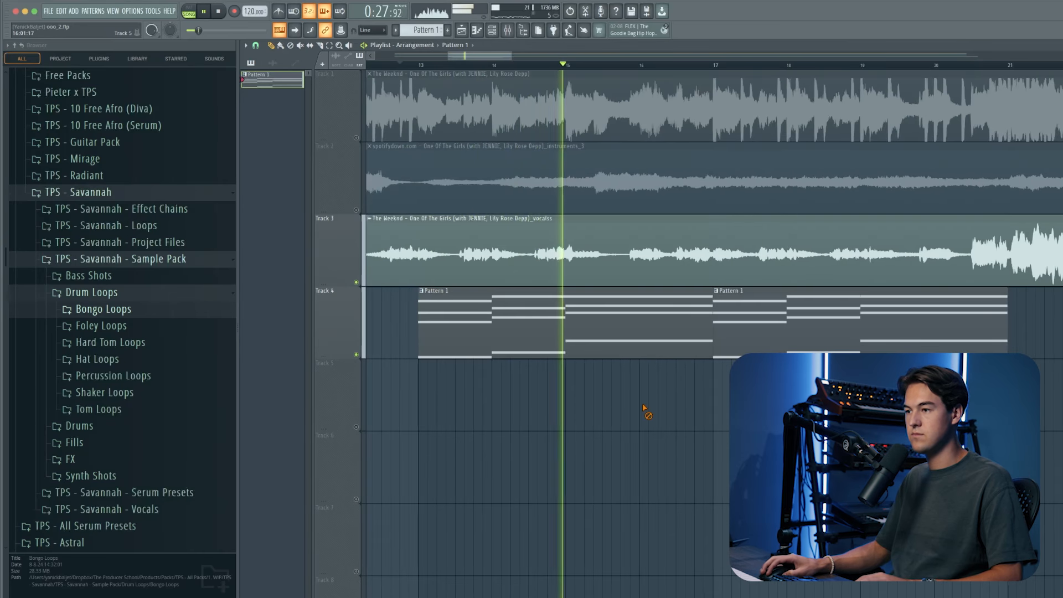
scroll(699, 334, "down", 1)
scroll(696, 332, "up", 1)
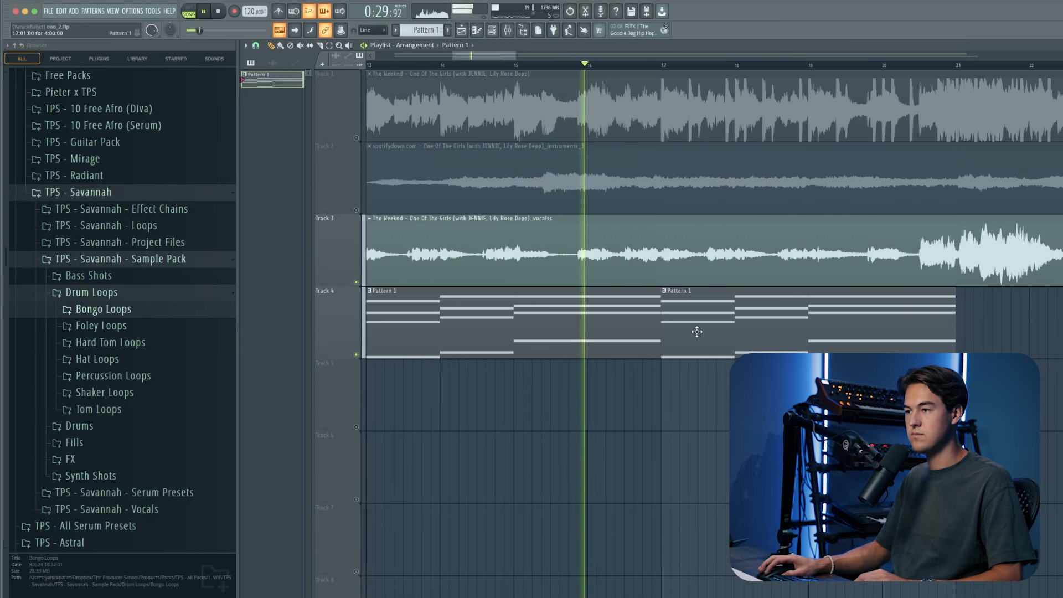
scroll(631, 322, "down", 2)
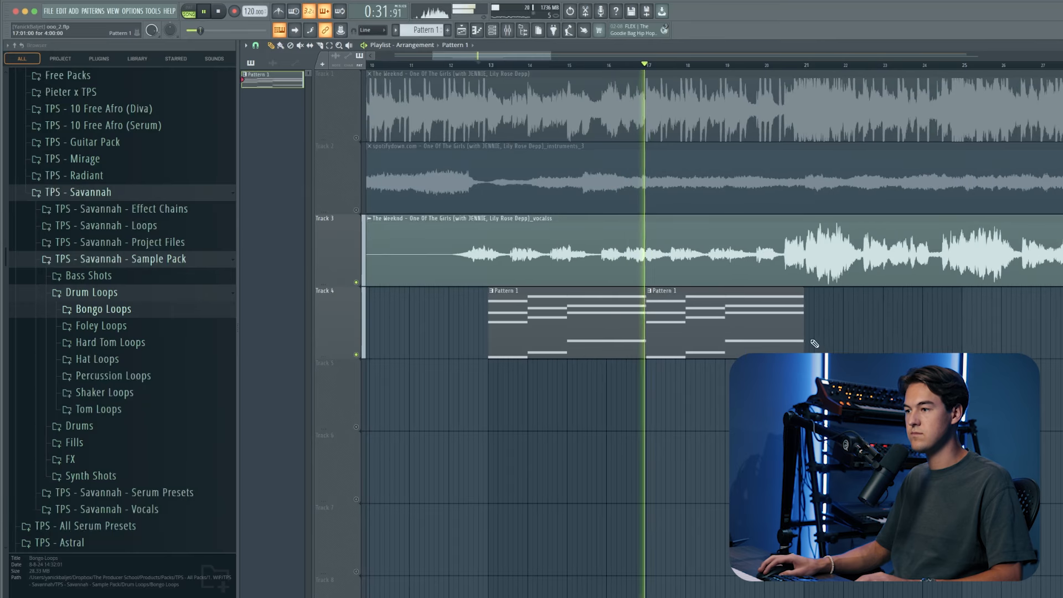
left_click(846, 337)
key("space")
left_click_drag(846, 337, 836, 336)
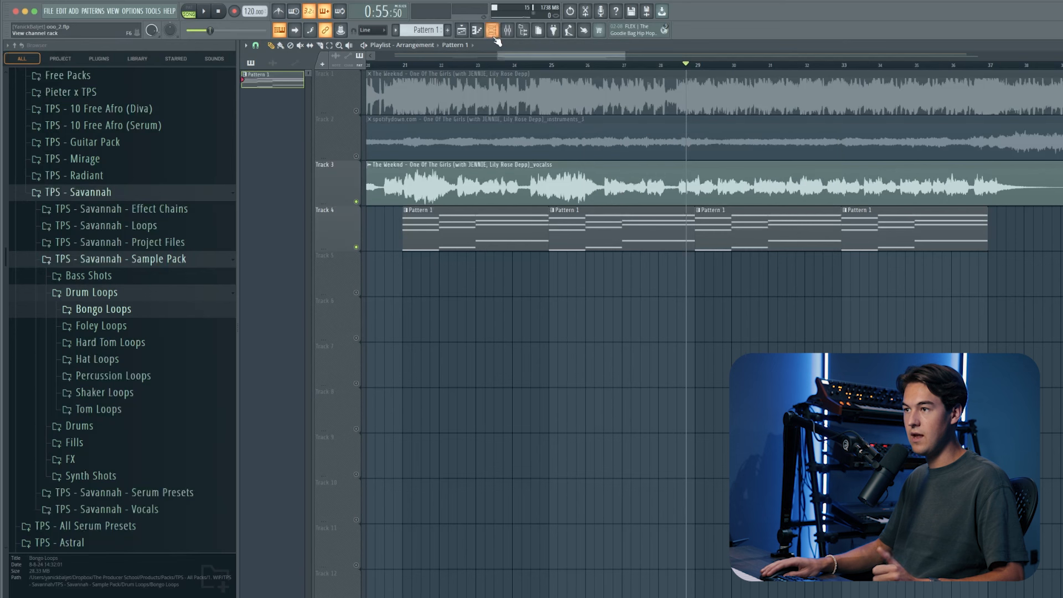
- Select and copy the F3, G3 and C4 bass notes of the piano chords in Pattern 1
key("F6")
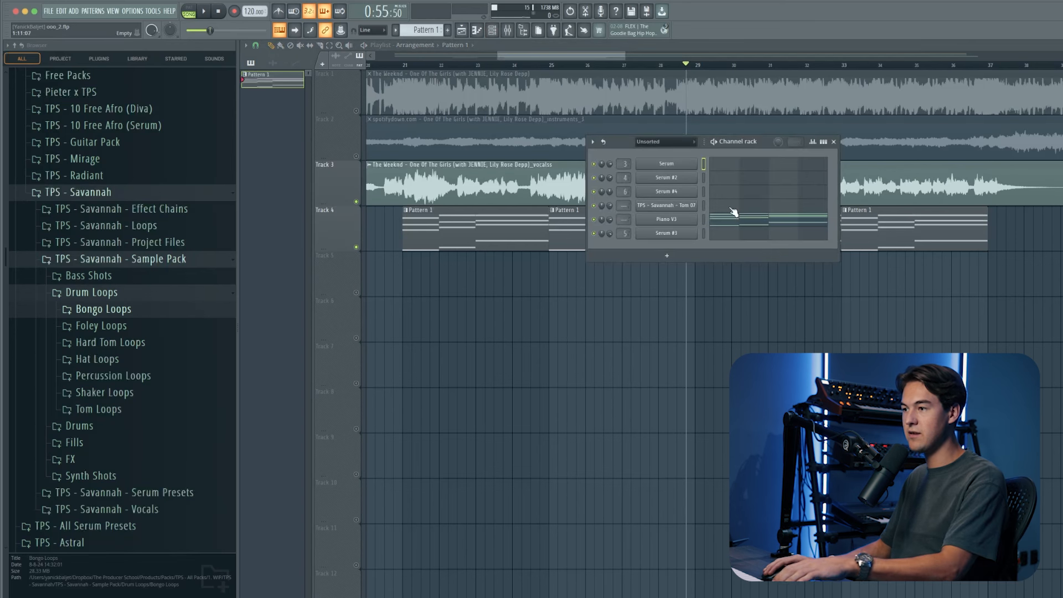
left_click(738, 224)
scroll(637, 399, "down", 3)
left_click_drag(720, 363, 375, 249)
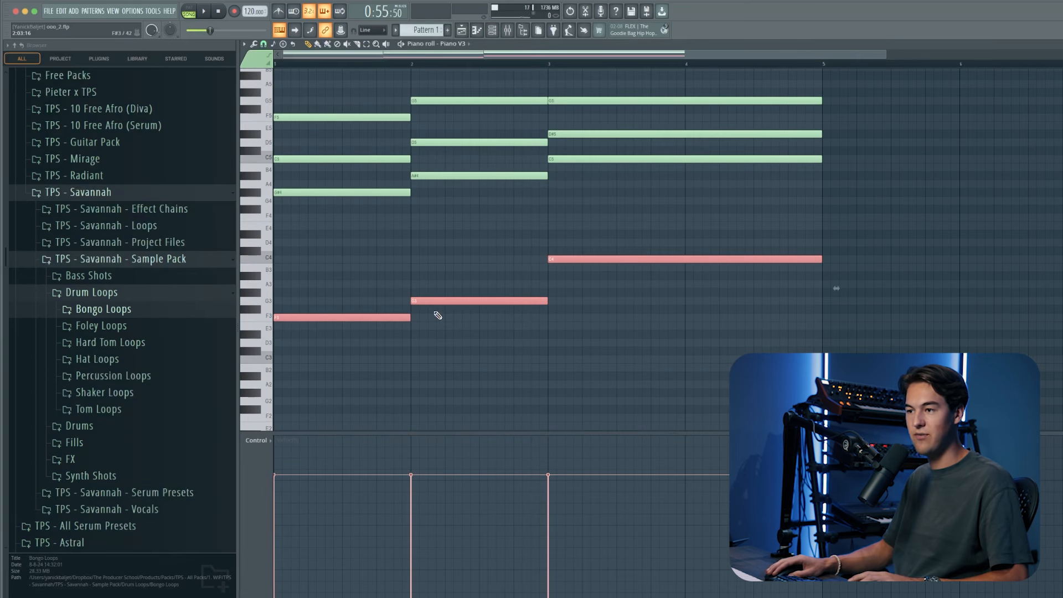
- Create a new pattern and paste the three copied bass notes into the Serum channel that uses the BS - Flavours preset
left_click(491, 31)
left_click(93, 11)
left_click(131, 27)
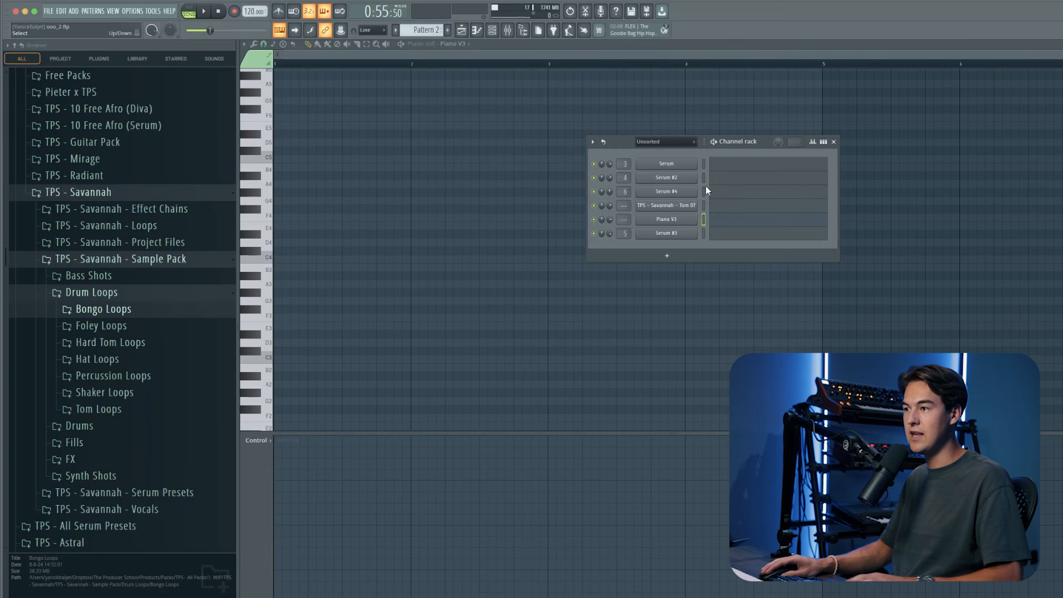
left_click(677, 165)
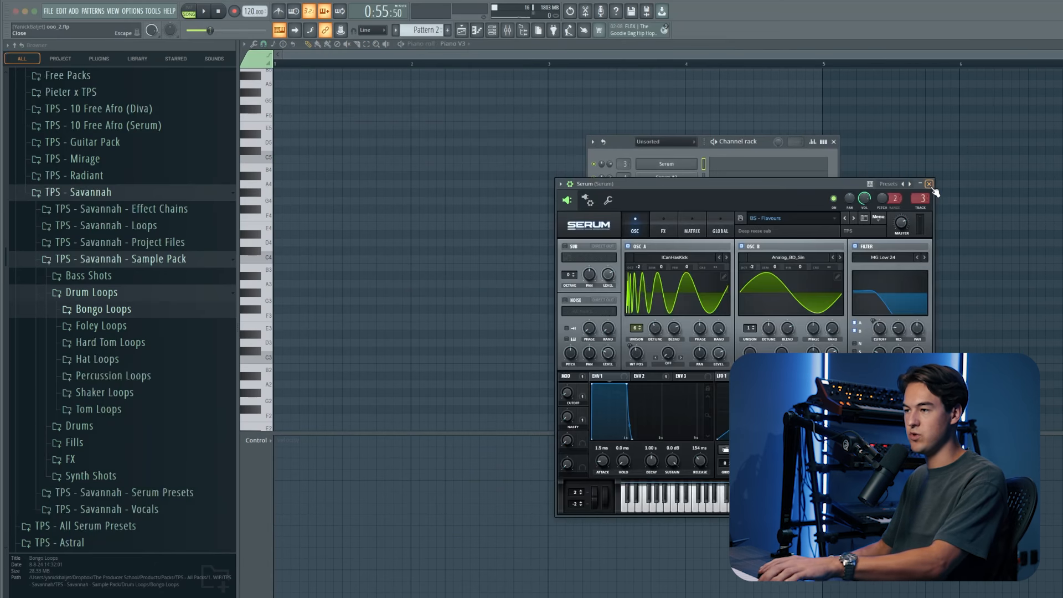
left_click(930, 185)
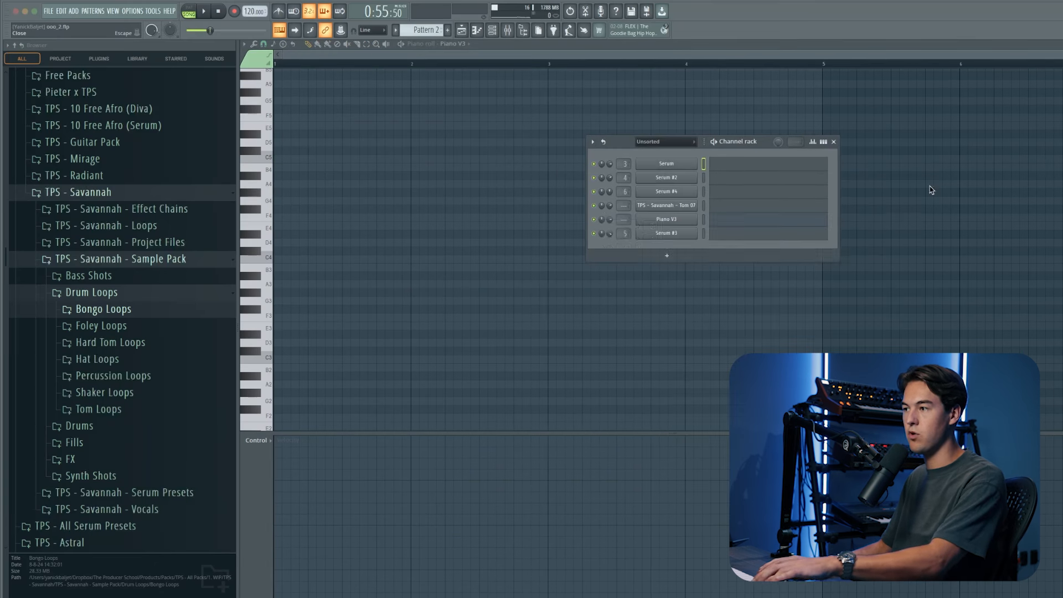
left_click(716, 169)
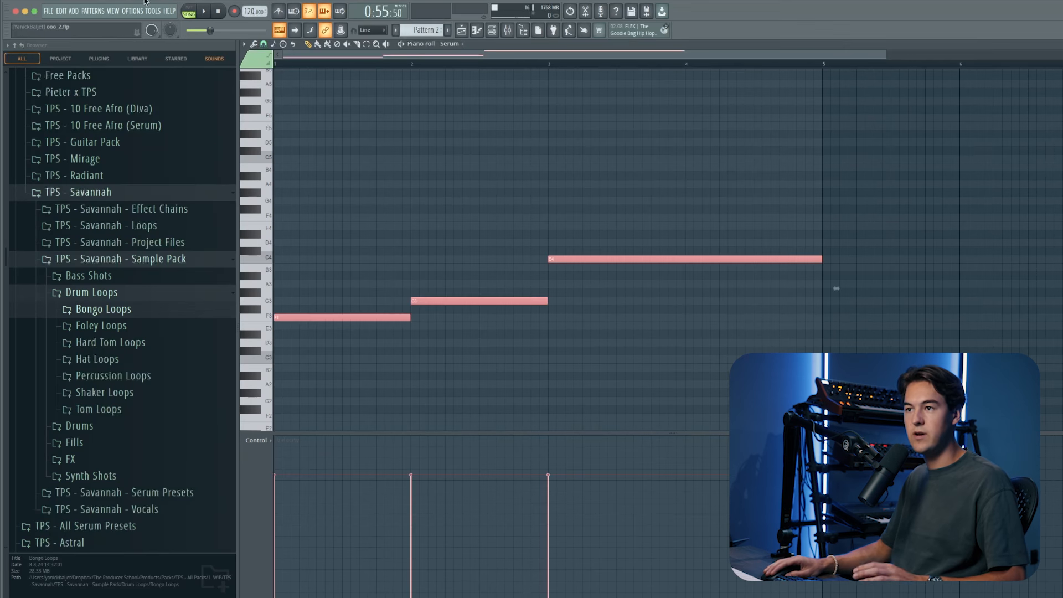
- Transpose the Serum bass notes up one octave and play the pattern on its own
left_click(191, 11)
key("ctrl+Up")
key("space")
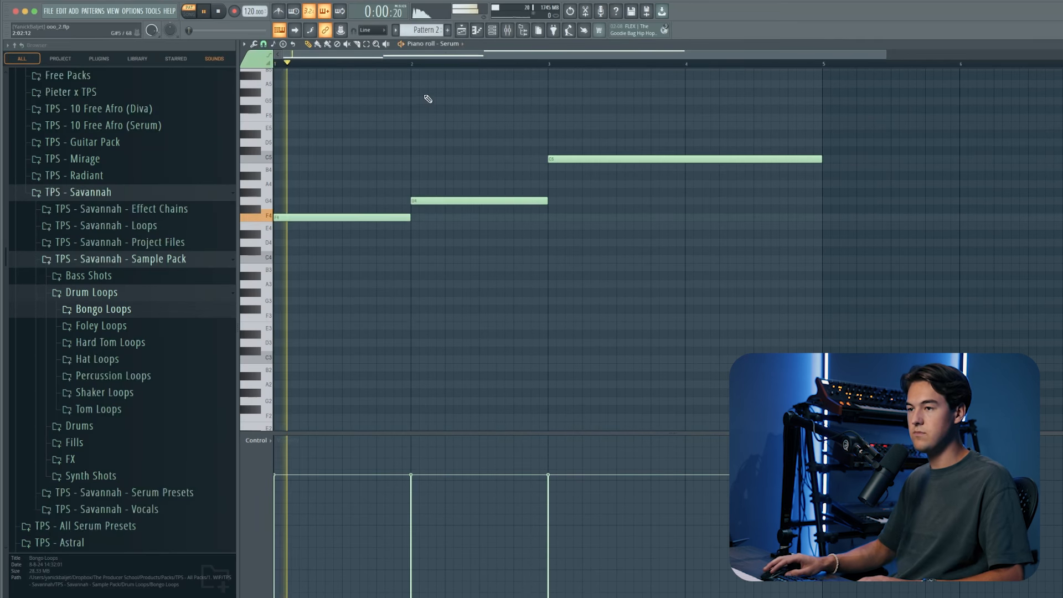
left_click(531, 176)
right_click(559, 175)
scroll(546, 173, "up", 3)
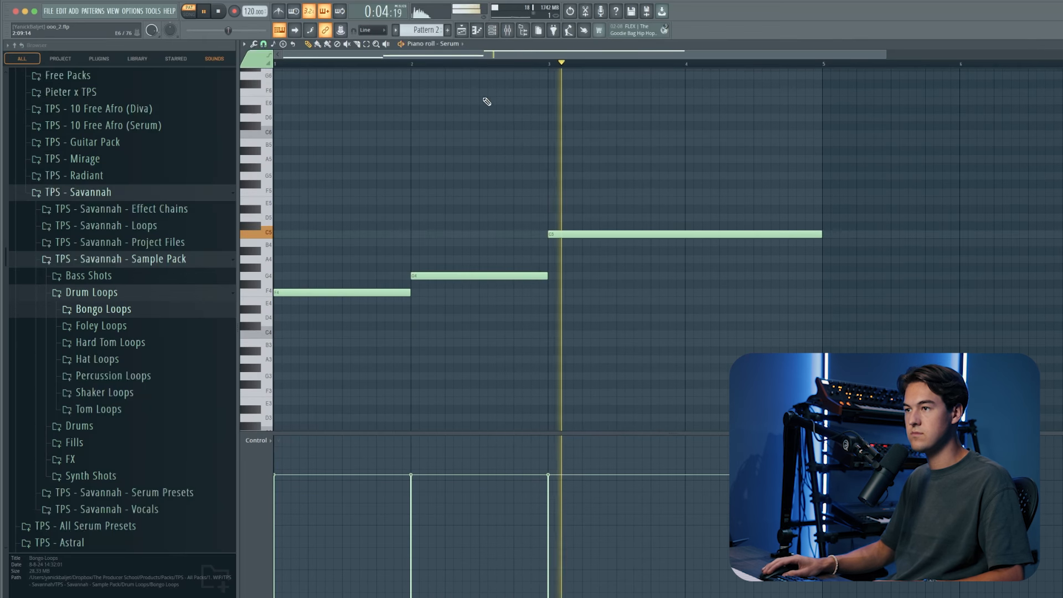
- Place Pattern 2 clips on Track 5 at bars 29 and 33, unmute the track and play the bass with the chords
key("F5")
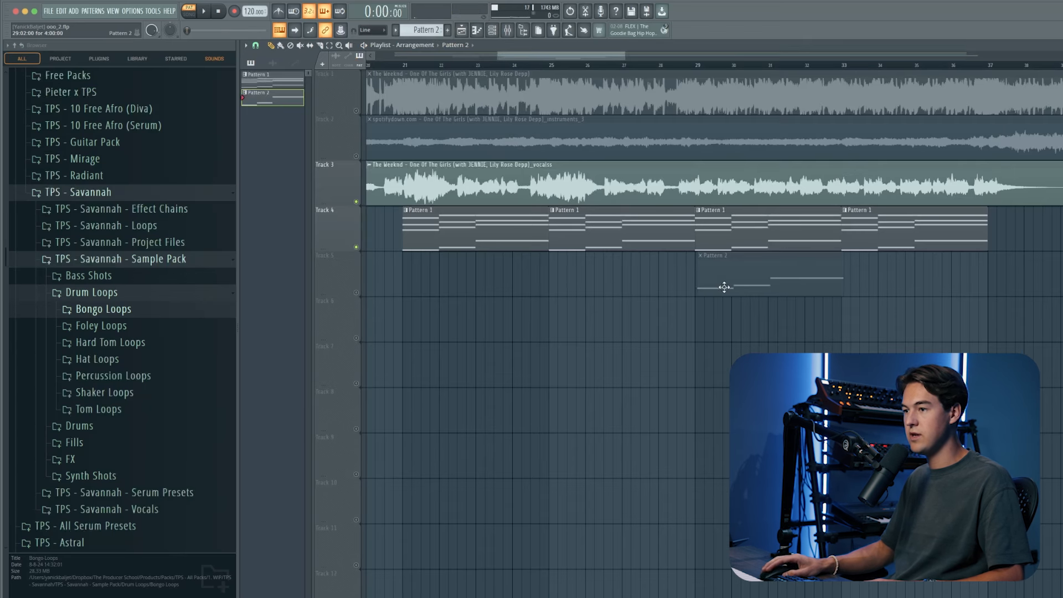
left_click(355, 292)
left_click(685, 65)
key("space")
scroll(744, 348, "up", 3)
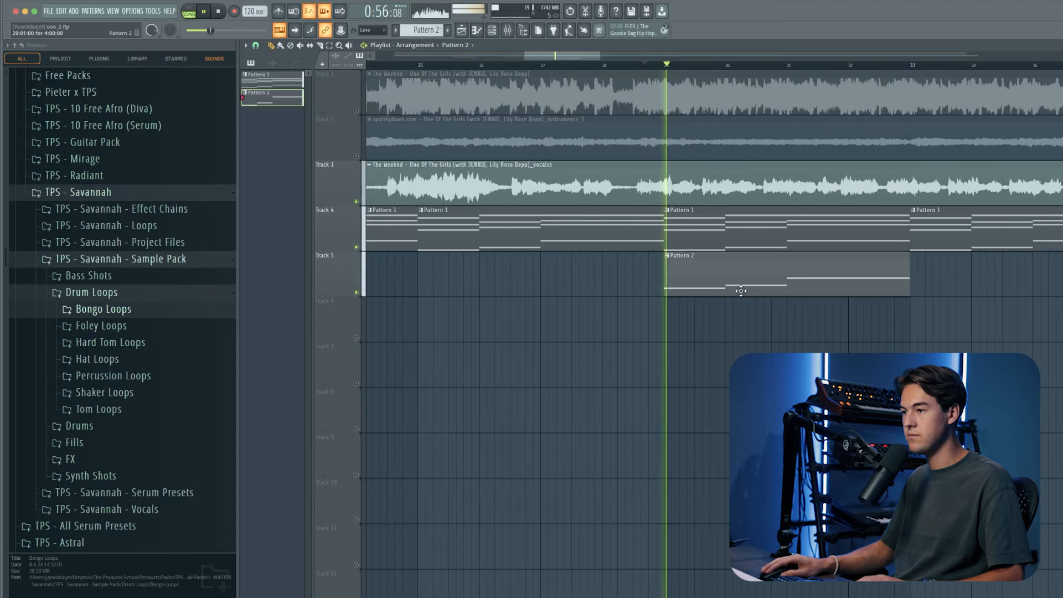
scroll(748, 292, "down", 5)
scroll(786, 306, "up", 2)
key("space")
left_click(833, 264)
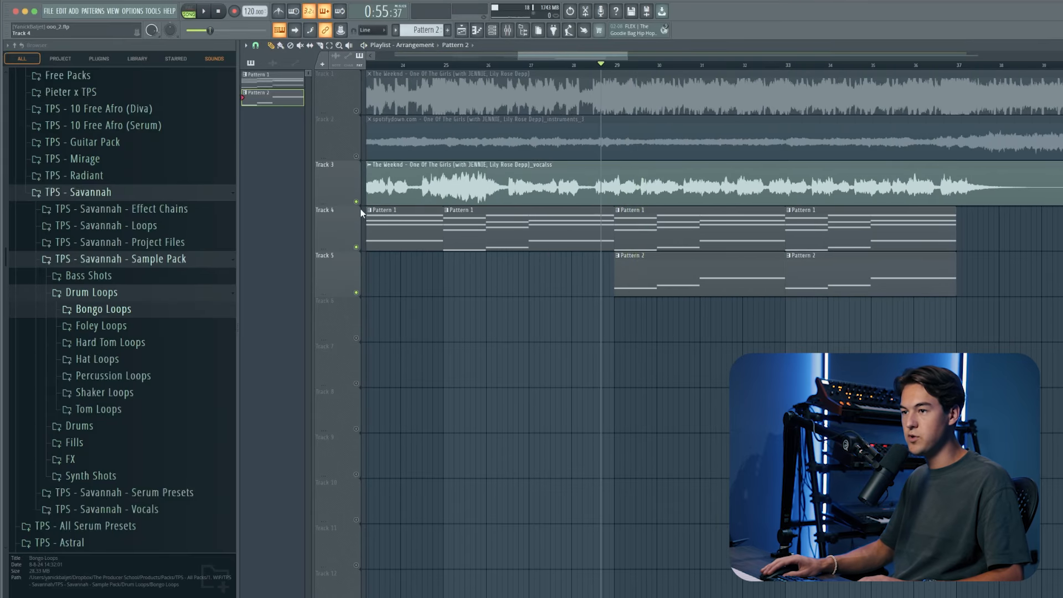
- Mute the vocals on Track 3 and add a half-beat A#4 note to the bassline, ending where the C5 starts at bar 3
left_click(356, 202)
scroll(754, 315, "up", 1)
key("F7")
key("space")
left_click(514, 250)
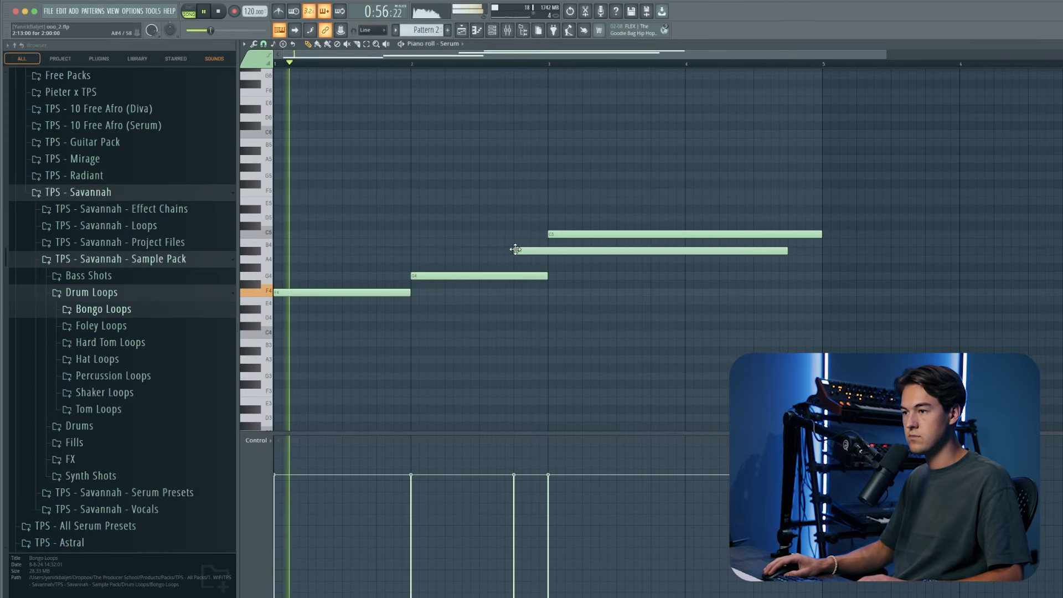
left_click_drag(553, 249, 560, 246)
left_click_drag(795, 251, 546, 256)
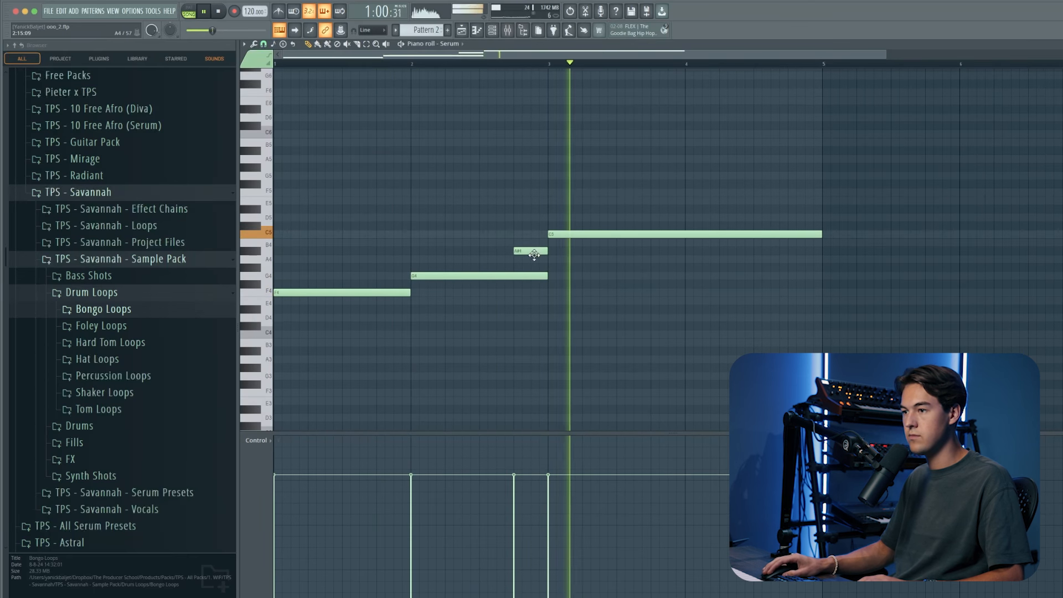
left_click_drag(535, 254, 542, 253)
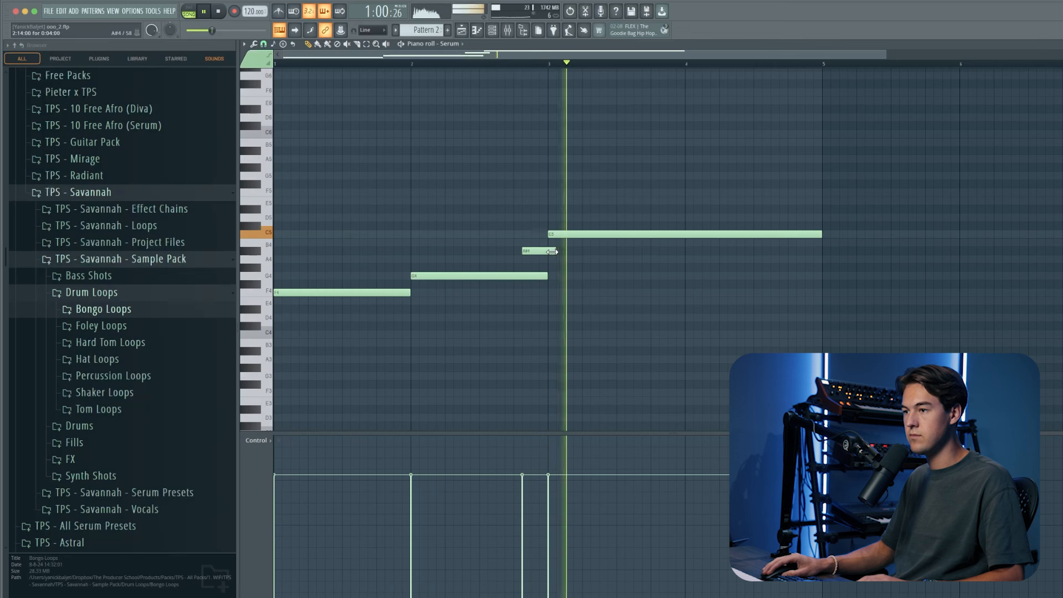
left_click_drag(555, 251, 548, 251)
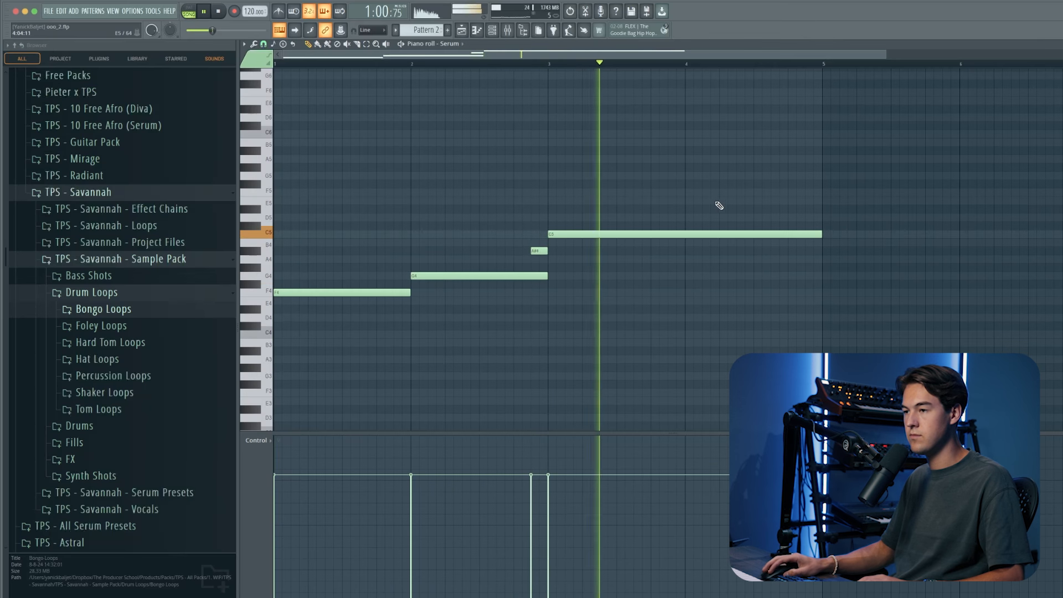
- Place TPS - Savannah - Kick 01 on every beat of Track 6 from bar 29 and duplicate the four-bar run at bar 33
left_click(464, 31)
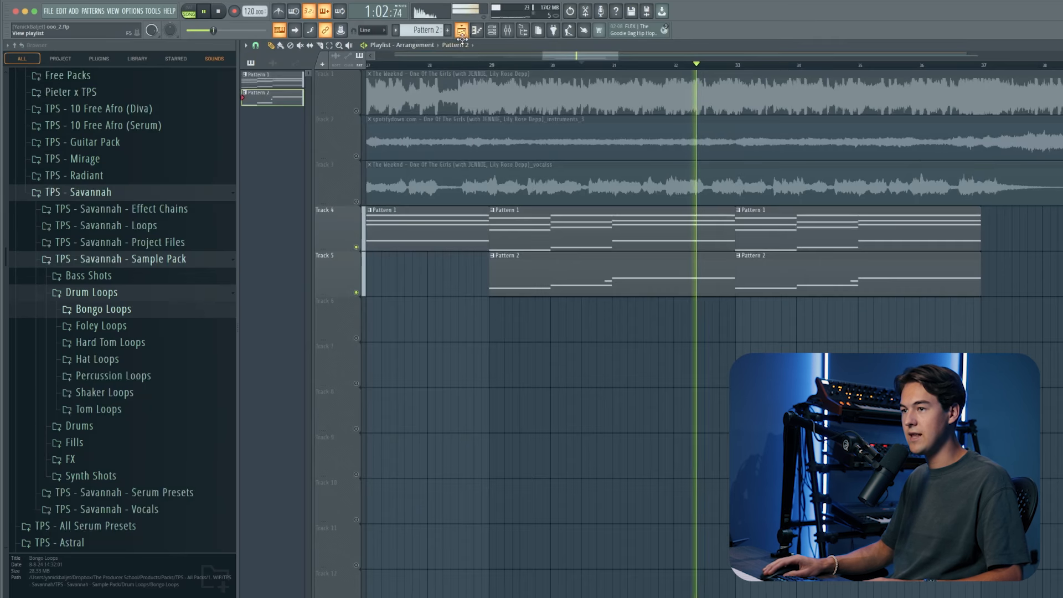
key("space")
left_click(272, 63)
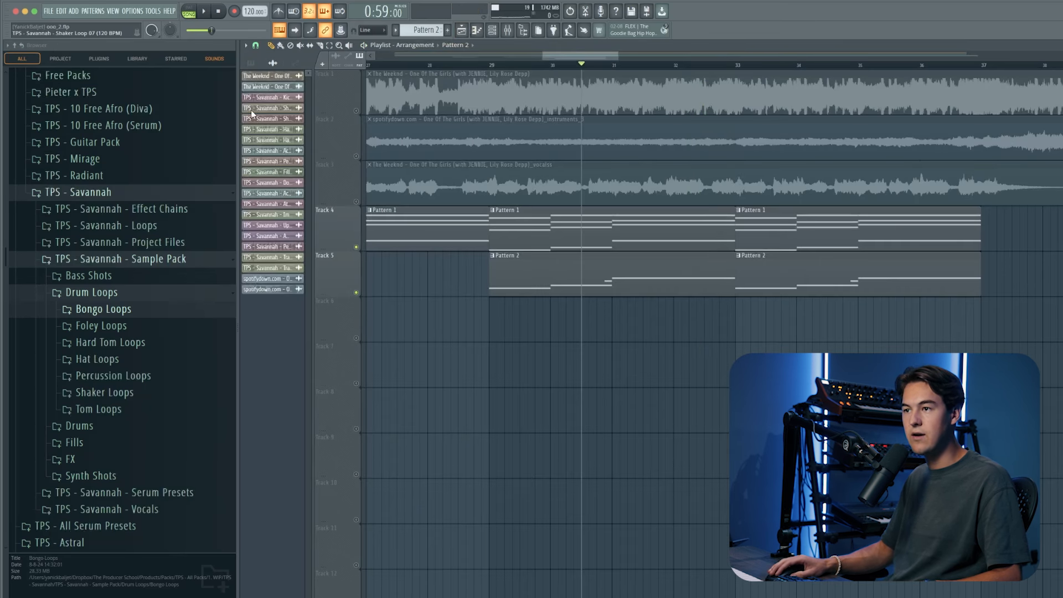
left_click_drag(278, 98, 493, 310)
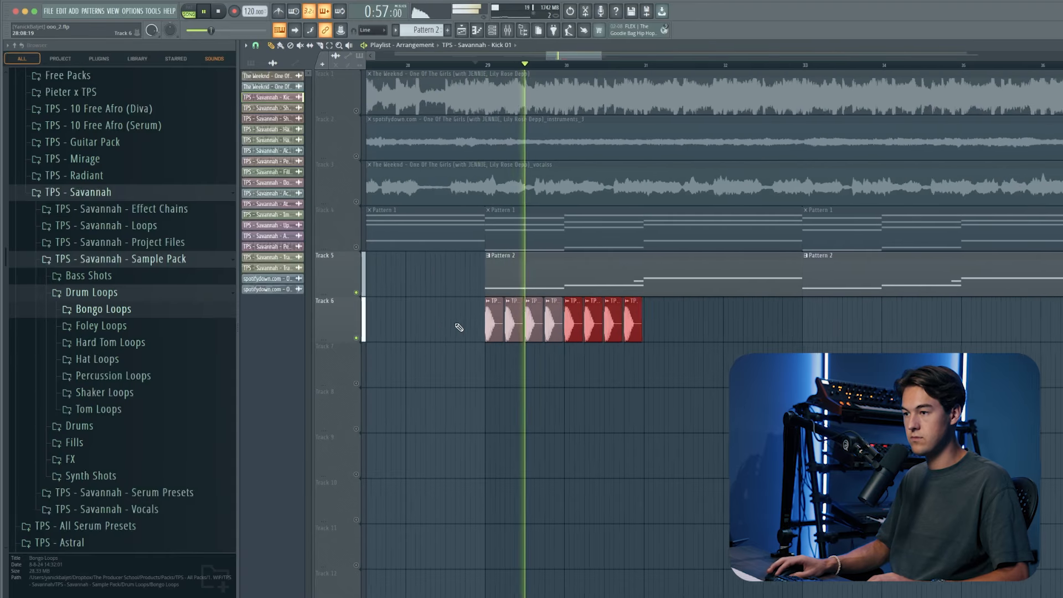
key("ctrl+b")
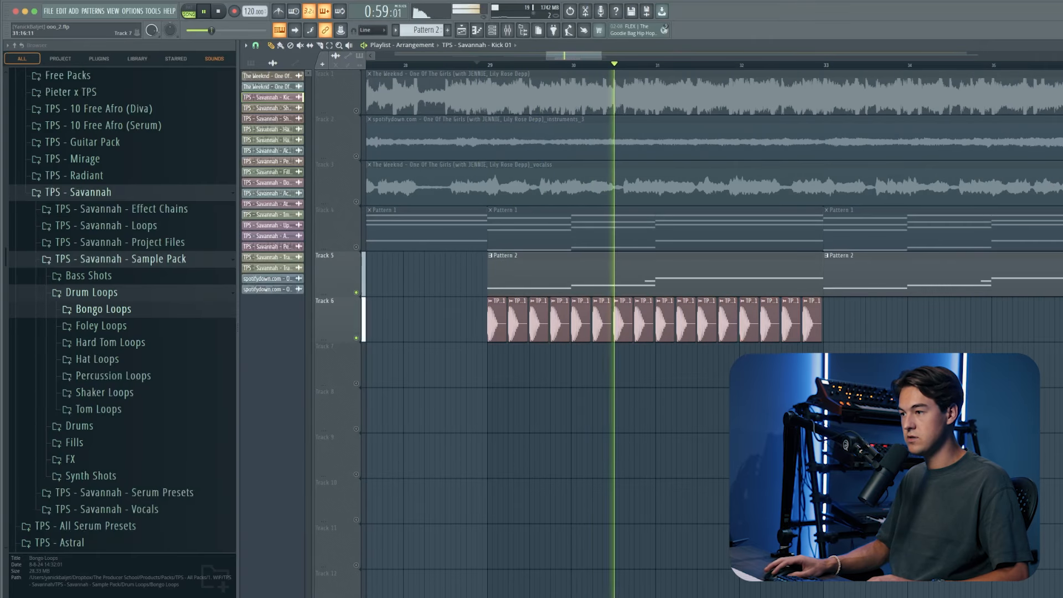
key("ctrl+b")
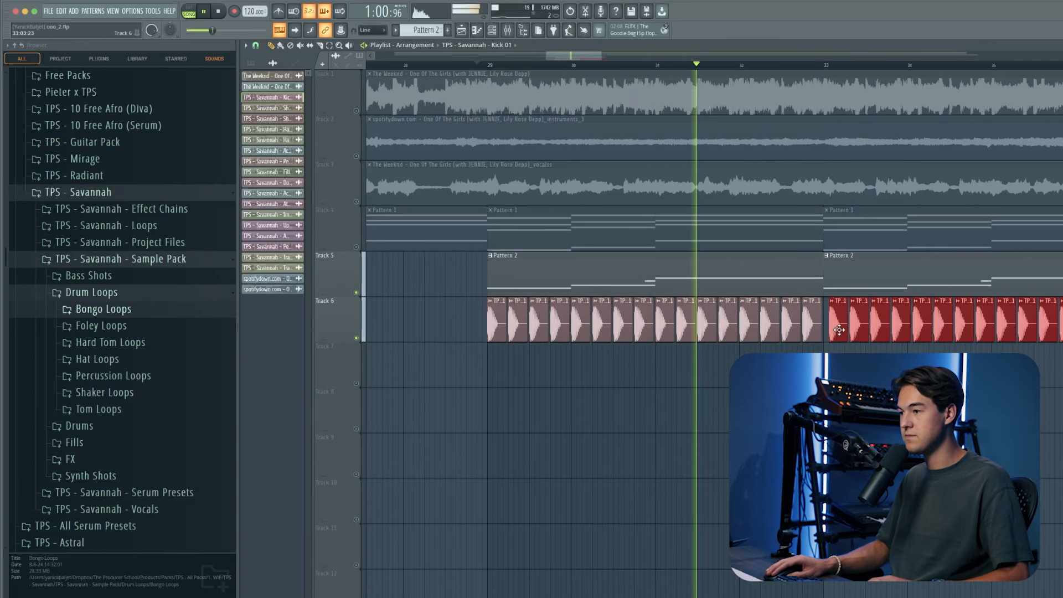
left_click(720, 249)
key("space")
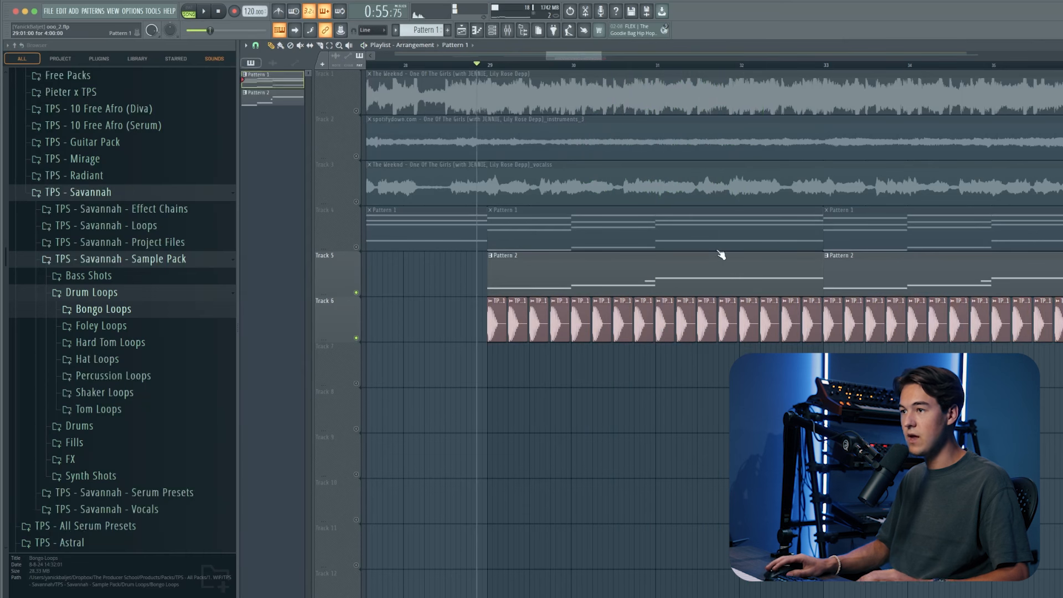
- Insert an effect plugin on the Serum bass's mixer track and play the bass together with the kick
left_click(492, 31)
left_click(500, 282)
key("space")
left_click(508, 31)
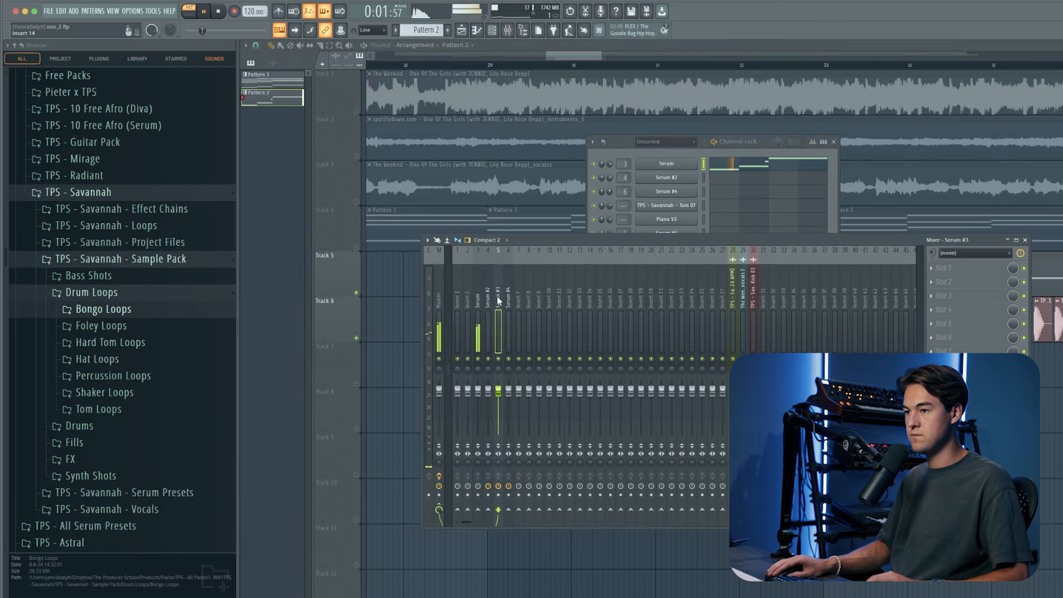
key("space")
left_click(932, 393)
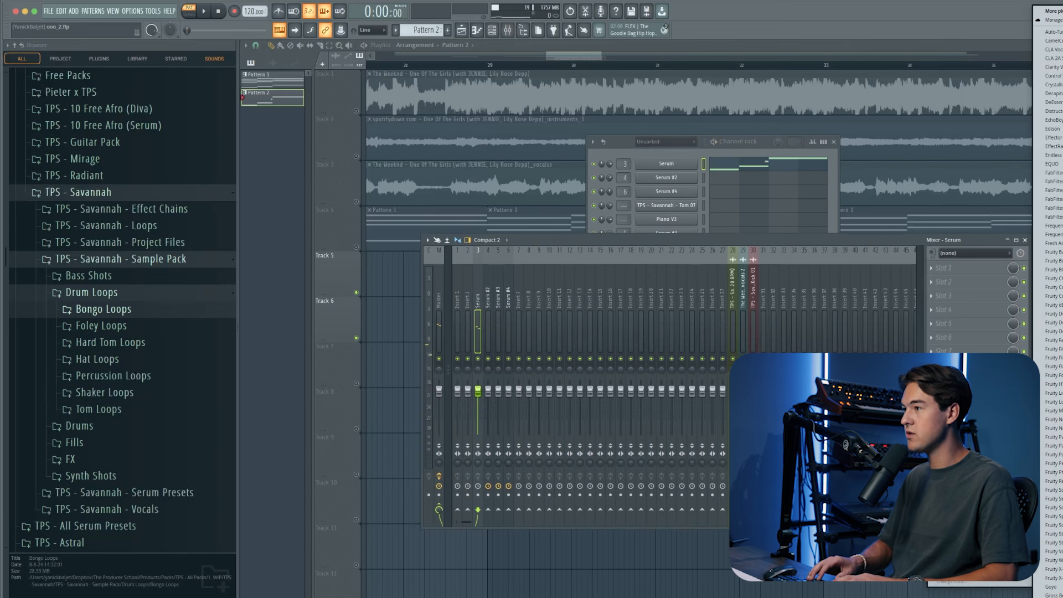
key("k")
left_click_drag(204, 55, 665, 228)
key("space")
left_click(643, 377)
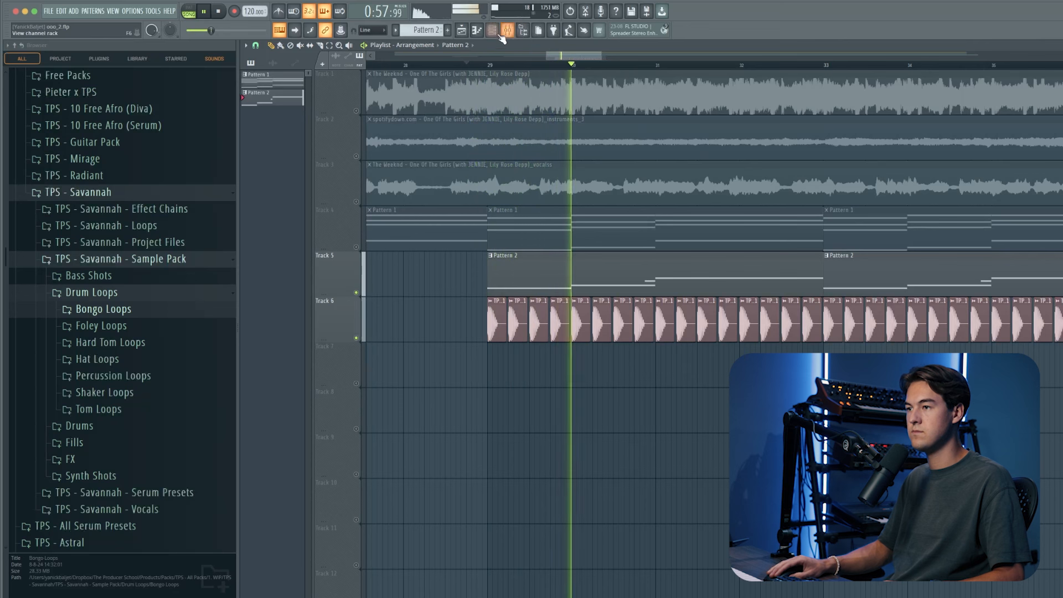
- Set the Cutoff macro of the Serum bass to 12% while listening to it with the kick
key("F6")
left_click(667, 164)
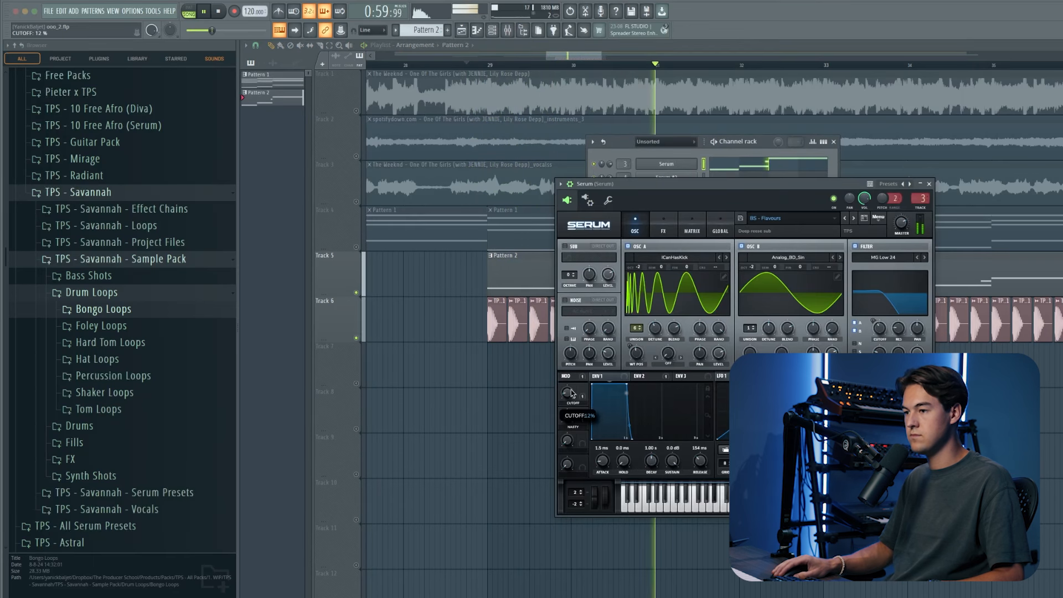
left_click(929, 184)
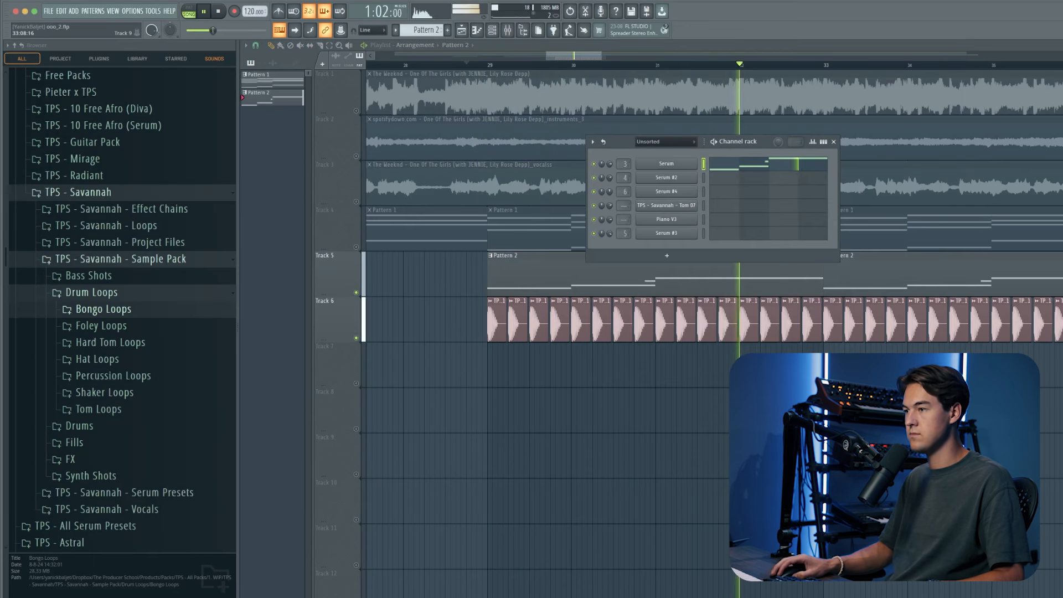
key("F6")
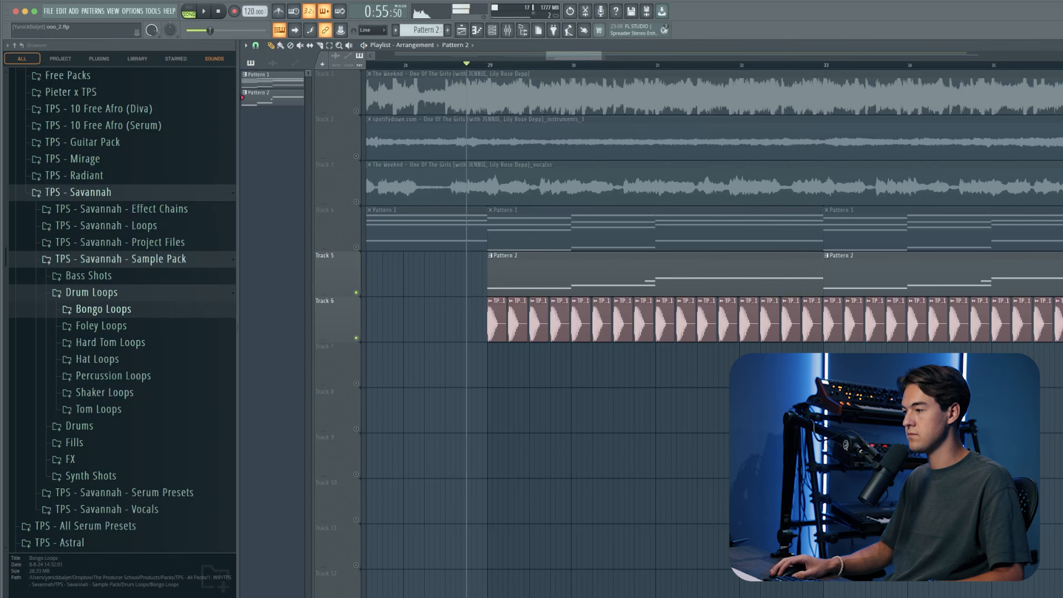
- Create a new pattern and open the Serum #2 channel with the PL - Howl preset to audition its sound
left_click(495, 33)
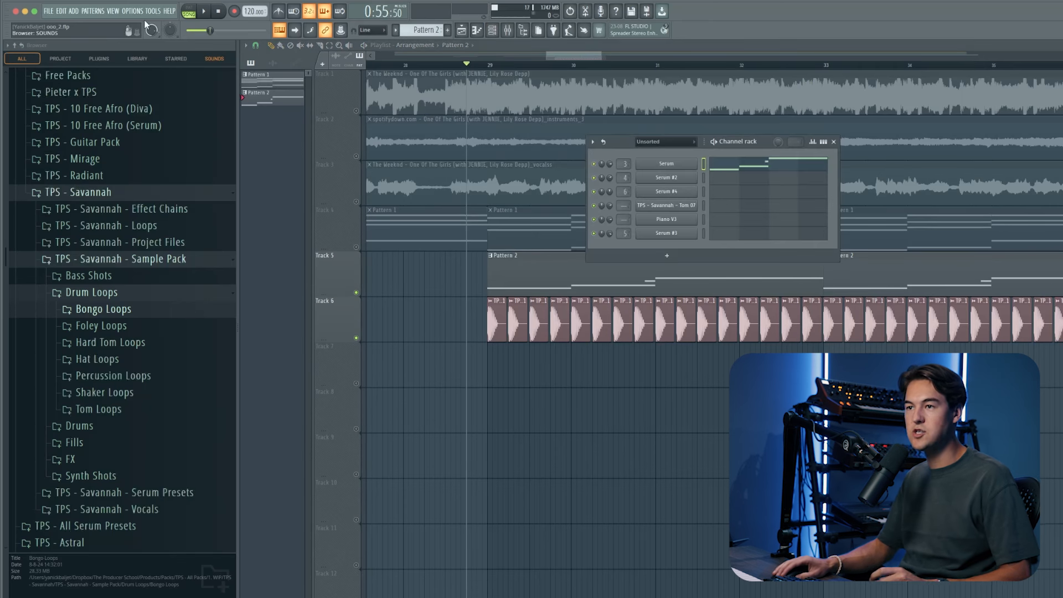
left_click(90, 12)
left_click(147, 35)
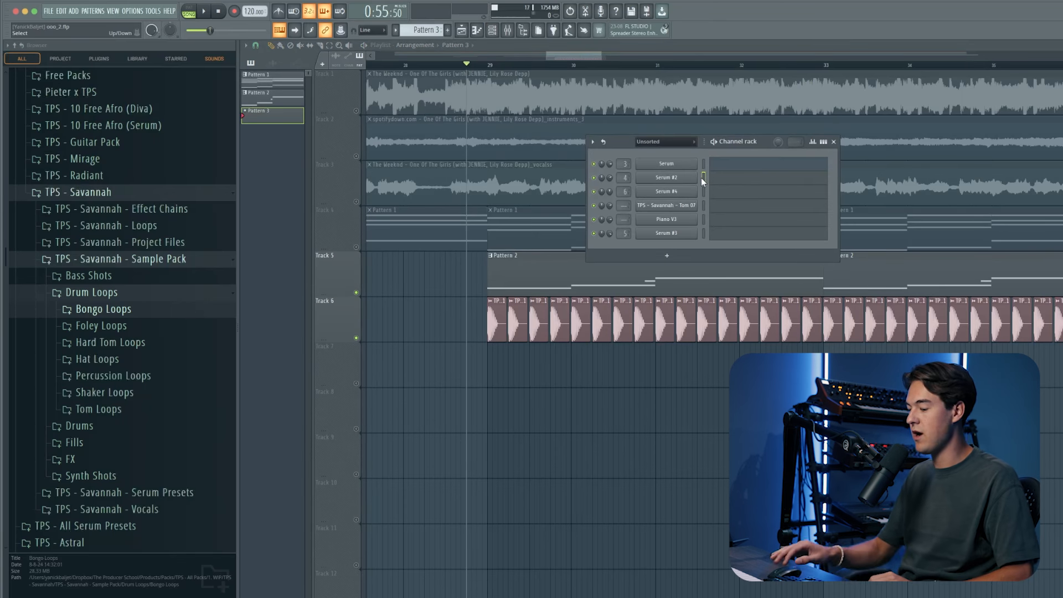
left_click(685, 180)
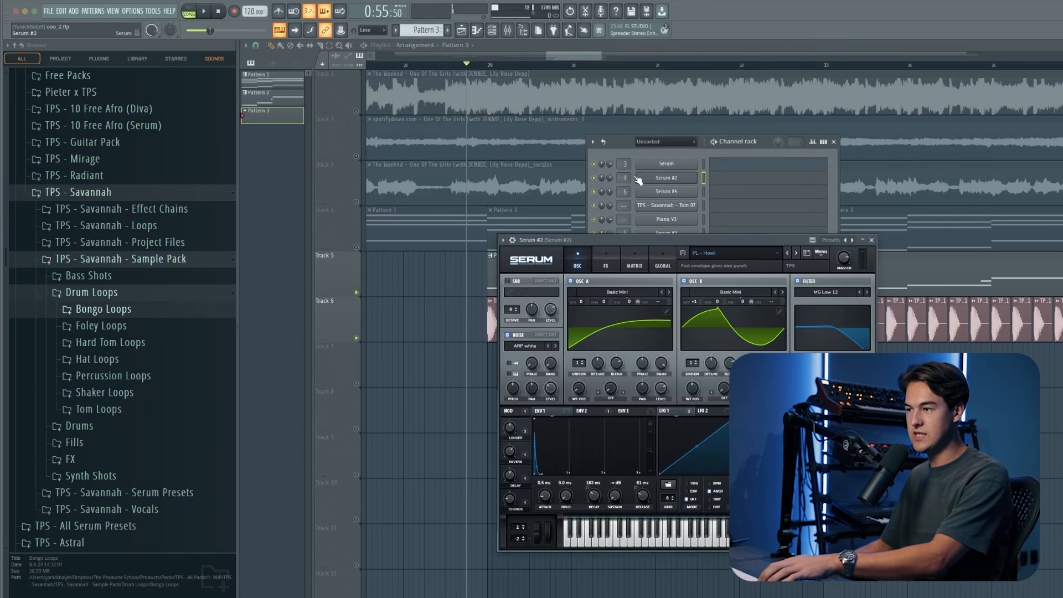
left_click_drag(665, 238, 639, 199)
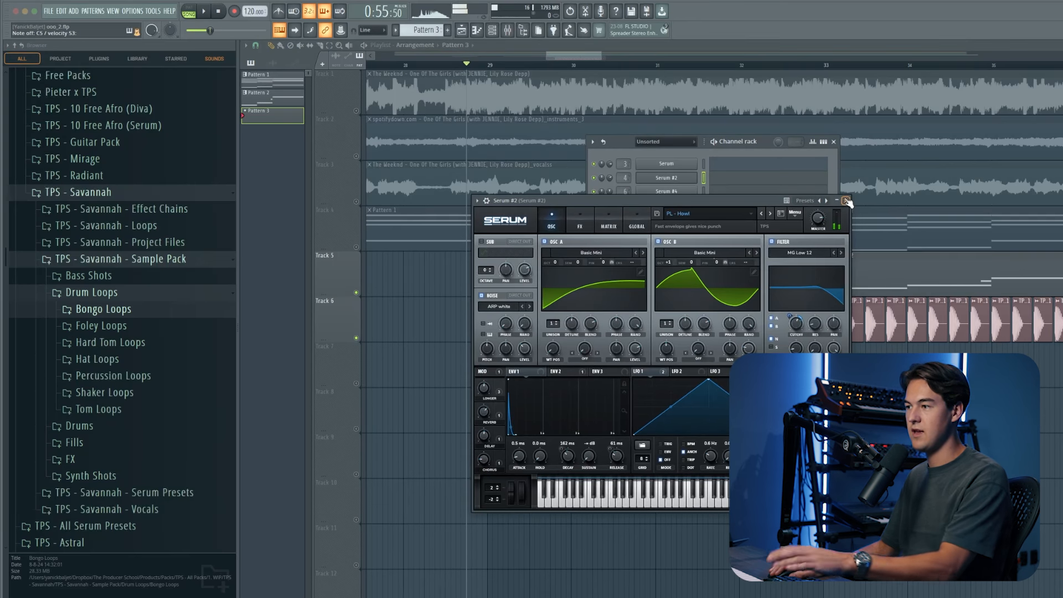
- Enter a syncopated rhythm of six short C5 notes in the first bar of Pattern 3 for Serum #2
left_click(846, 201)
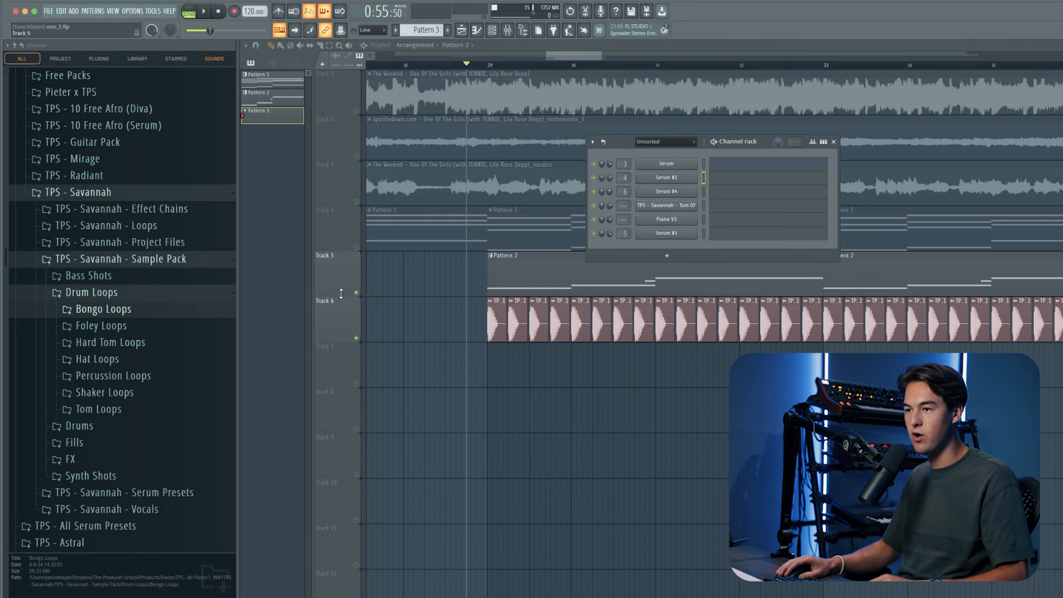
left_click(735, 181)
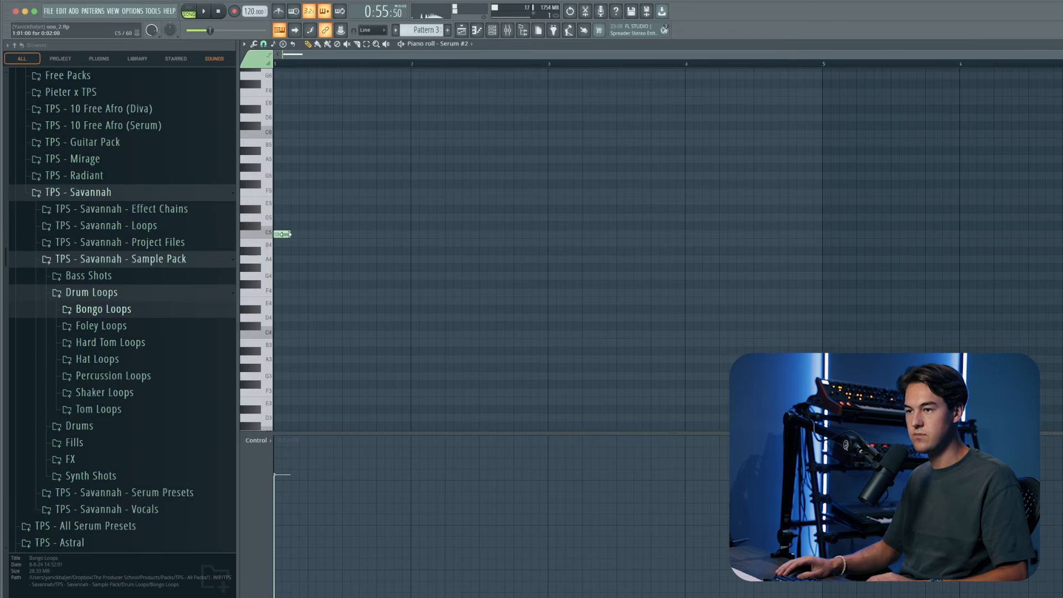
left_click(288, 233)
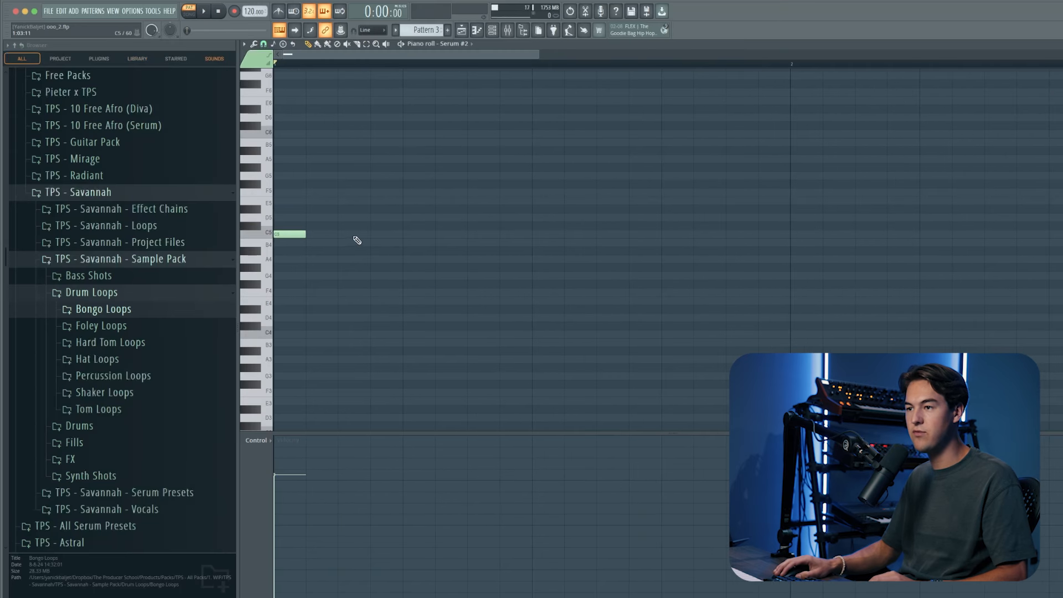
key("space")
left_click(376, 235)
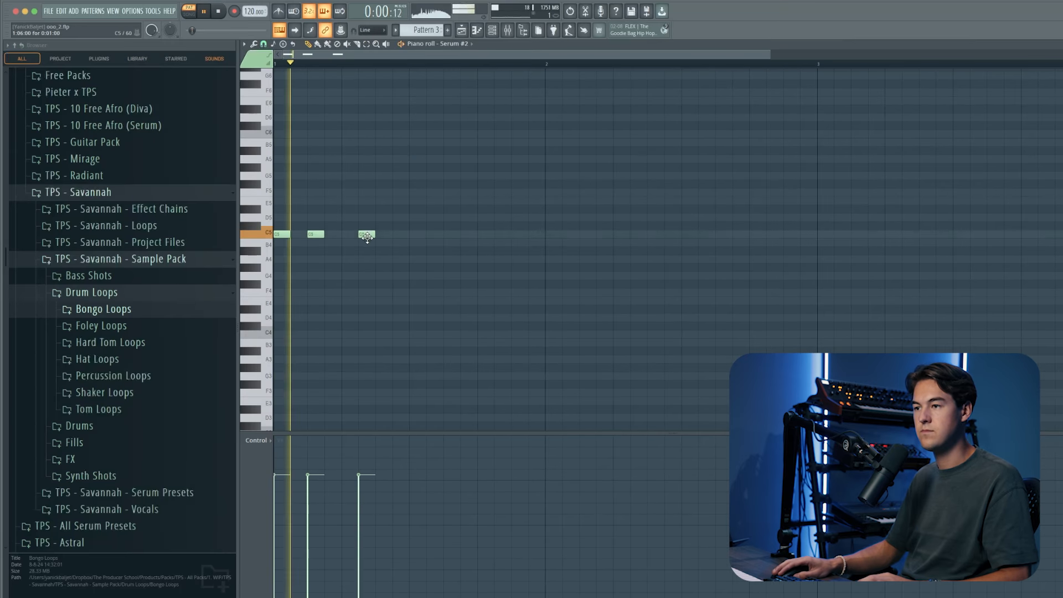
left_click(408, 235)
left_click(464, 234)
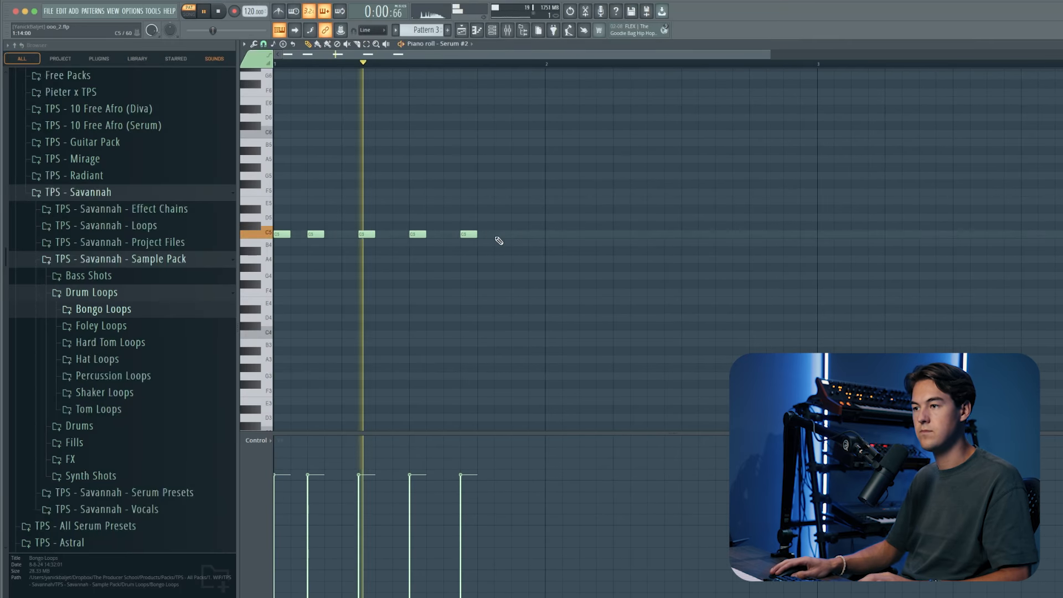
left_click(503, 234)
- Duplicate the one-bar C5 rhythm of Serum #2 until it fills four bars
key("ctrl+a")
key("ctrl+b")
left_click_drag(500, 237, 521, 231)
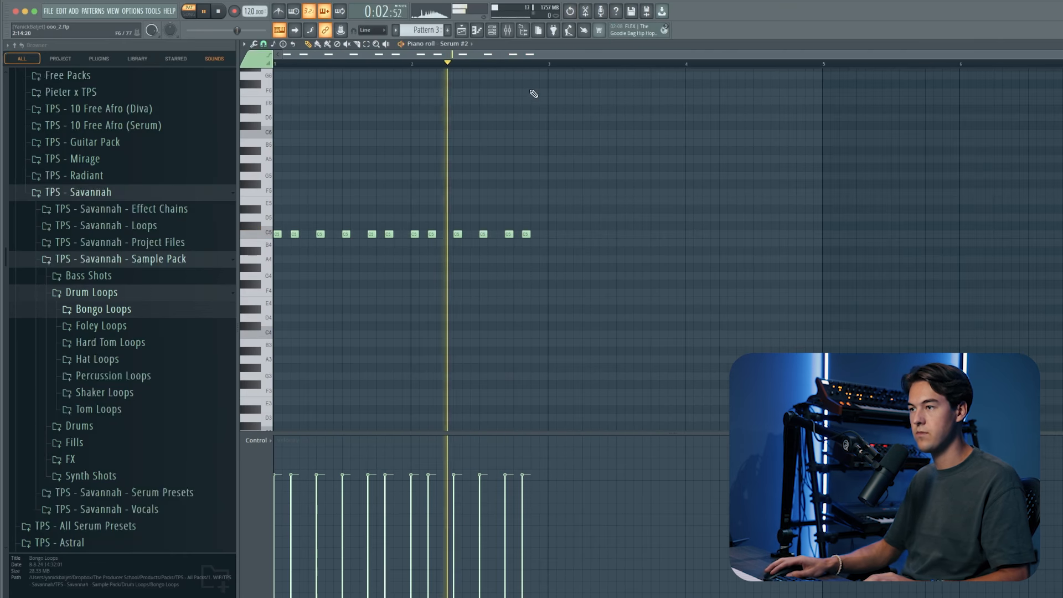
key("ctrl+a")
key("ctrl+b")
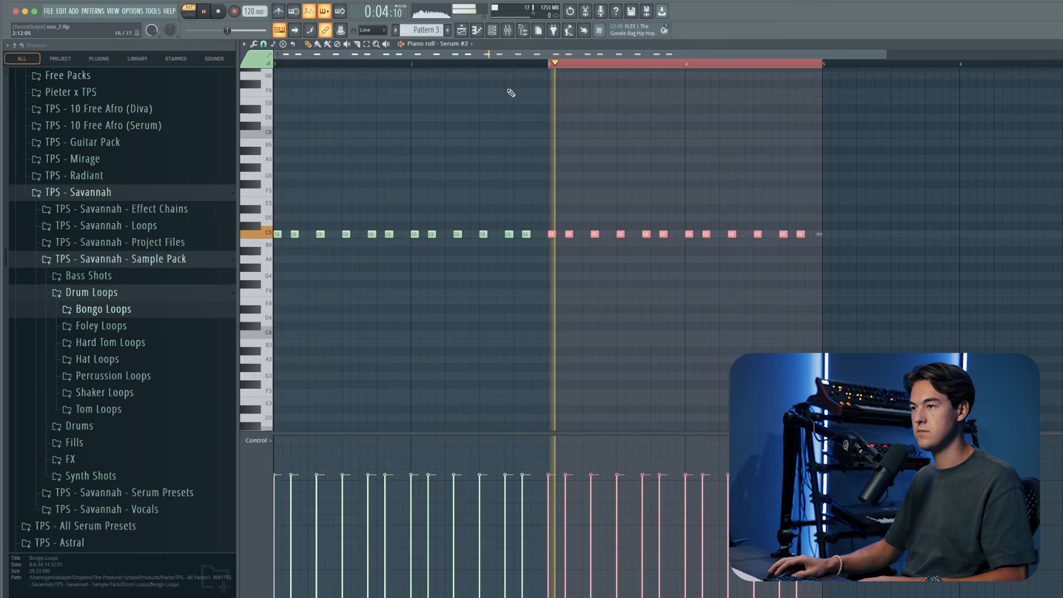
key("space")
- Insert a track above the Pattern 1 track and place Pattern 3 on it at bars 29 and 33
left_click(462, 31)
right_click(341, 207)
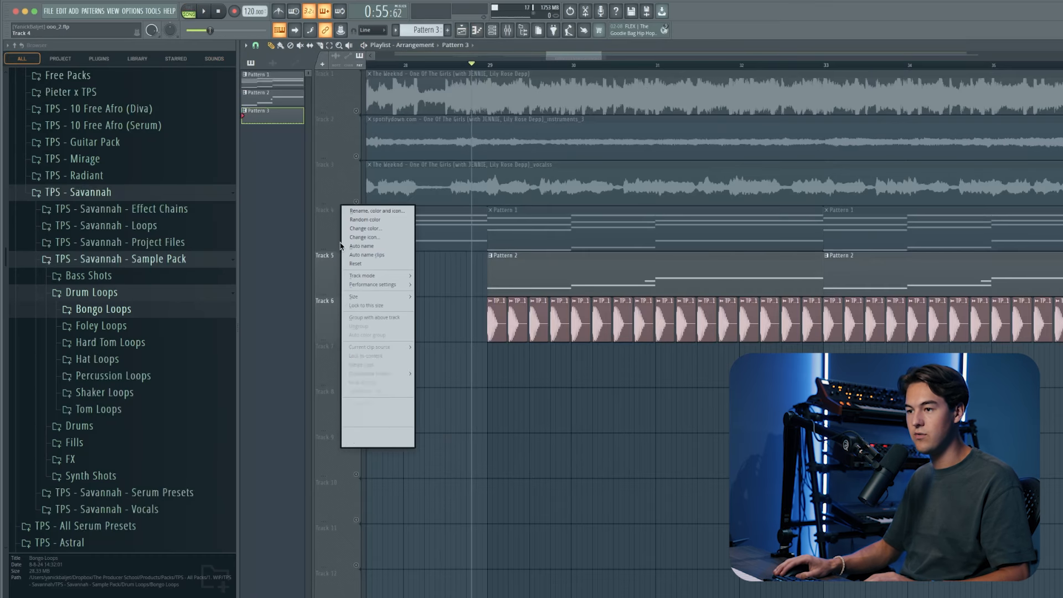
left_click(361, 404)
left_click(502, 243)
key("space")
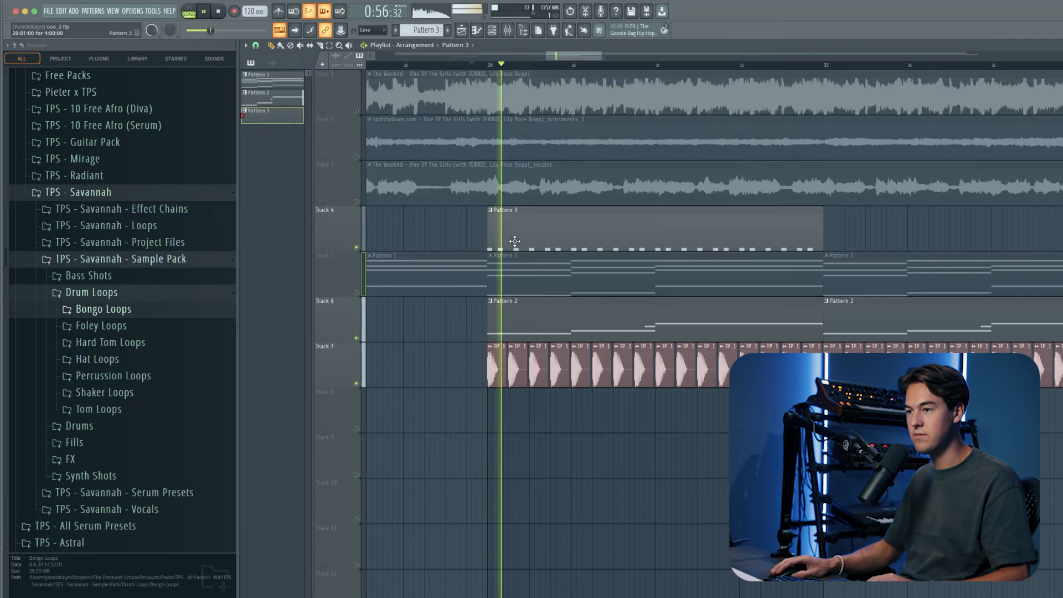
scroll(353, 297, "down", 3)
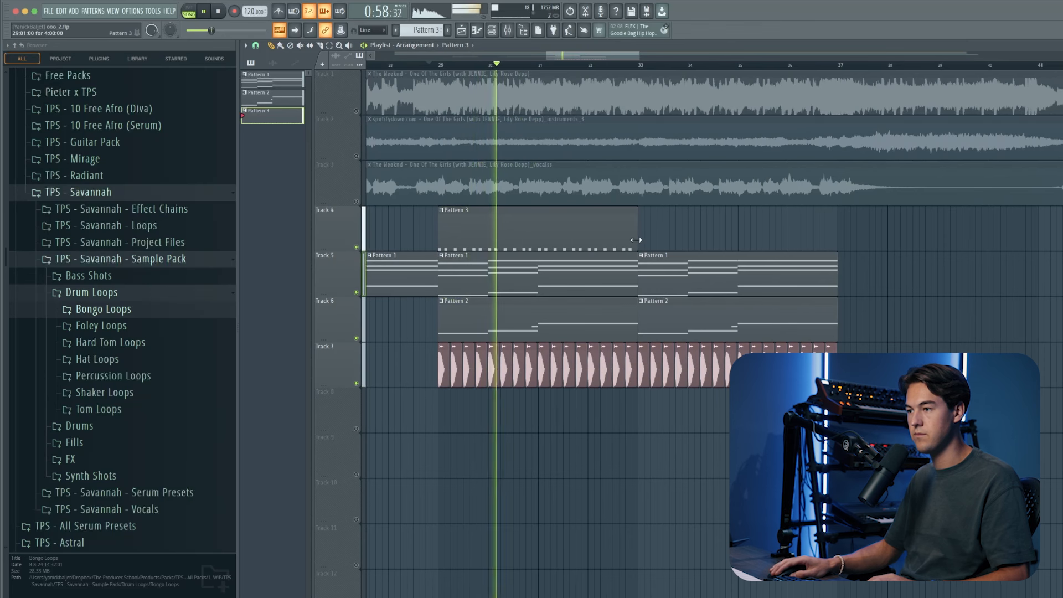
left_click(671, 241)
left_click_drag(671, 241, 667, 242)
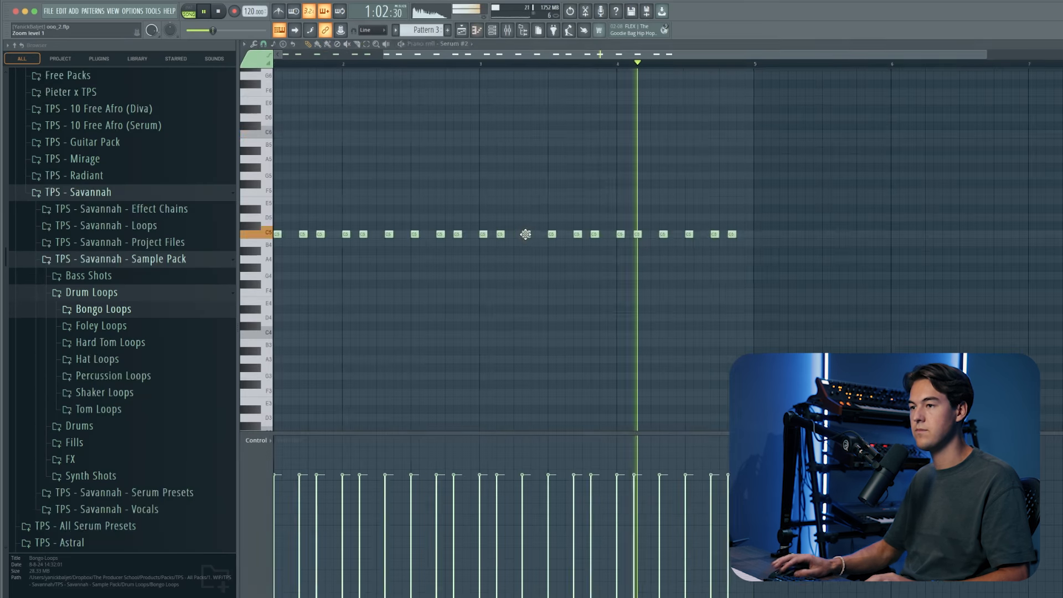
- Insert Kickstart 2 on the Serum #2 mixer track with a 25% mix and balance the Serum and Serum #2 levels
double_click(498, 238)
scroll(429, 90, "up", 3)
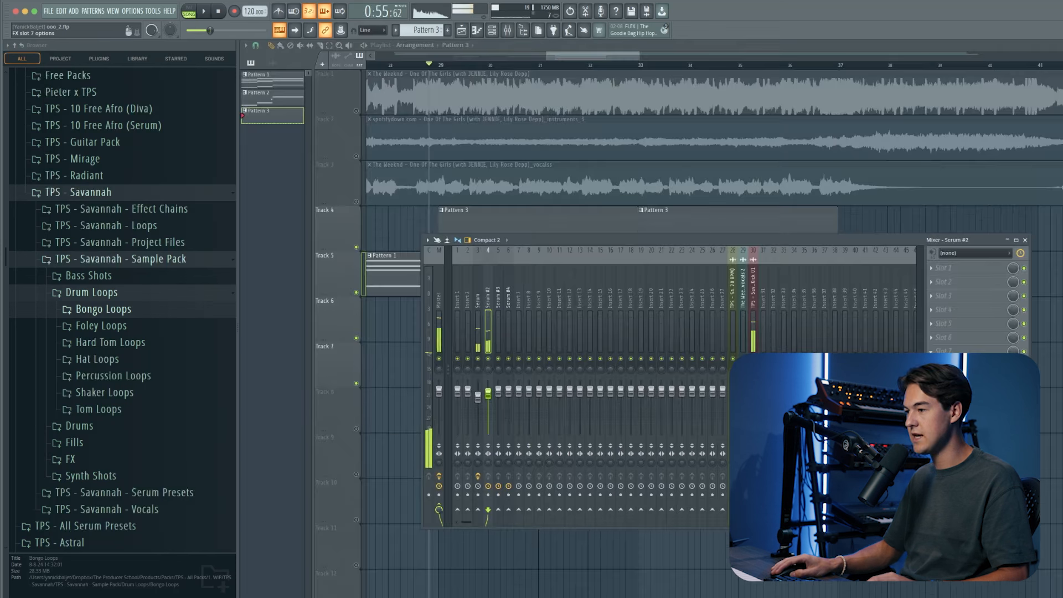
left_click(962, 352)
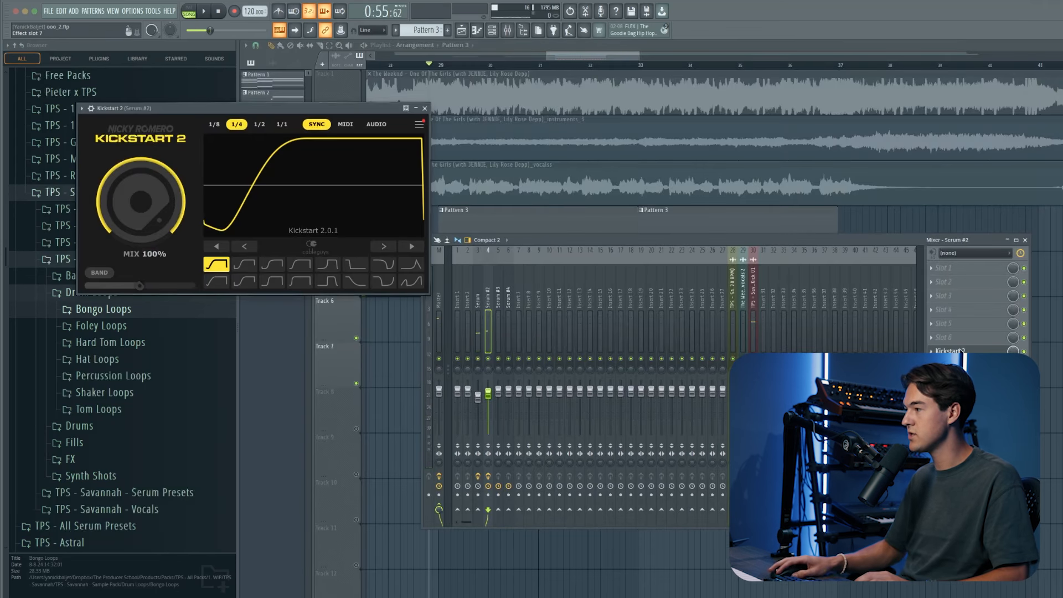
mouse_move(147, 183)
left_mouse_down()
mouse_move(147, 200)
mouse_move(147, 149)
mouse_move(147, 203)
left_mouse_up()
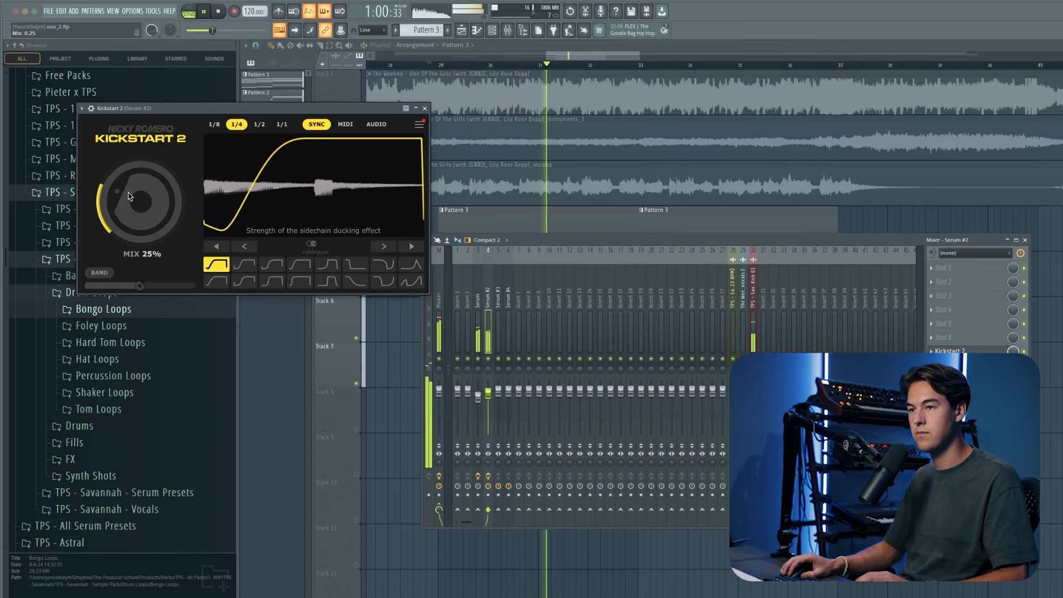
left_click_drag(485, 388, 486, 385)
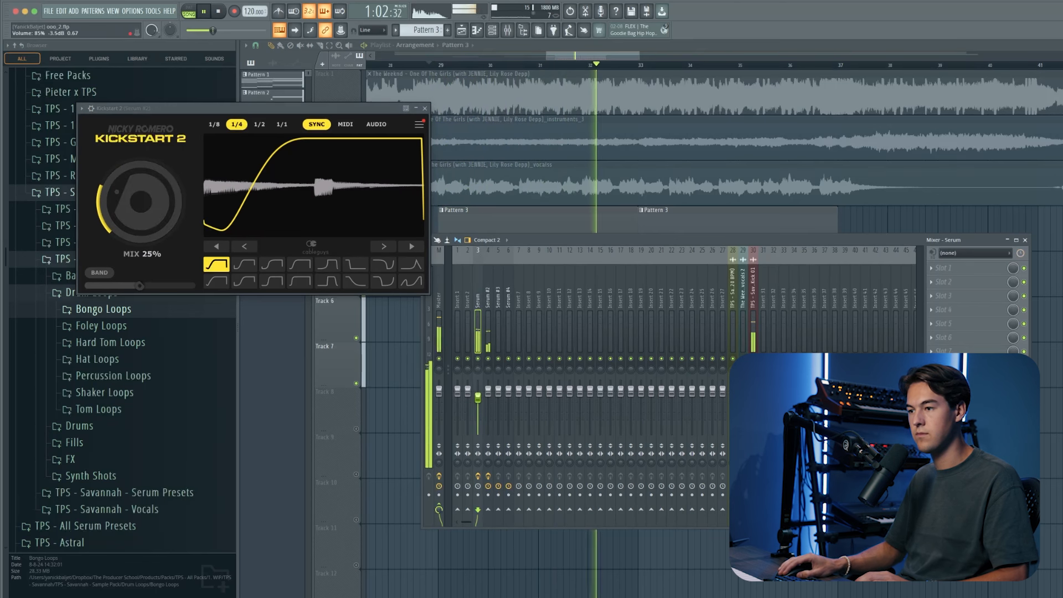
- Open the Serum #4 channel with the SEQ - Beyond preset and audition its sound
key("F9")
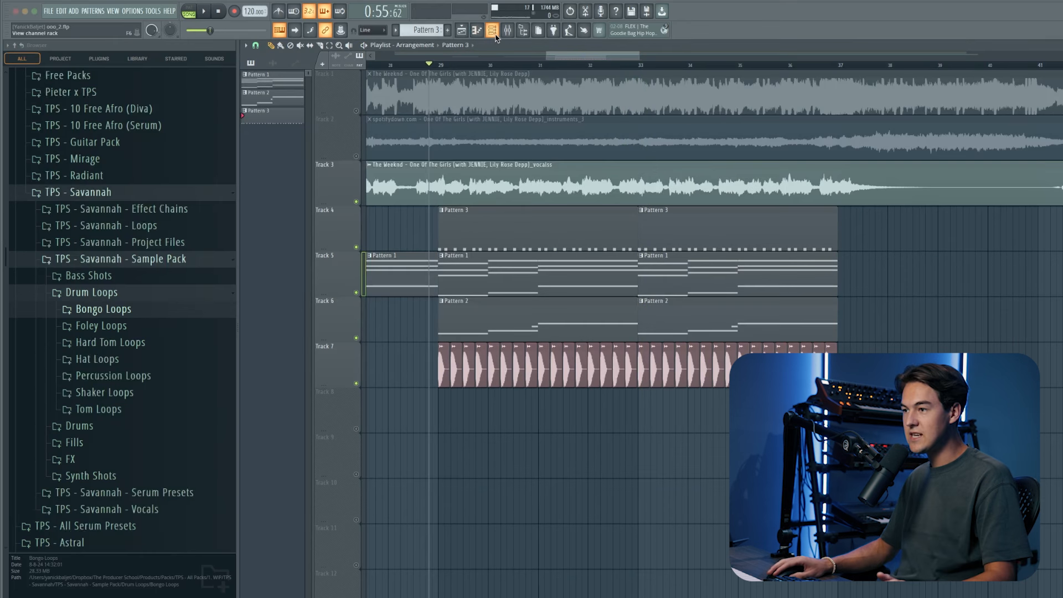
left_click(494, 33)
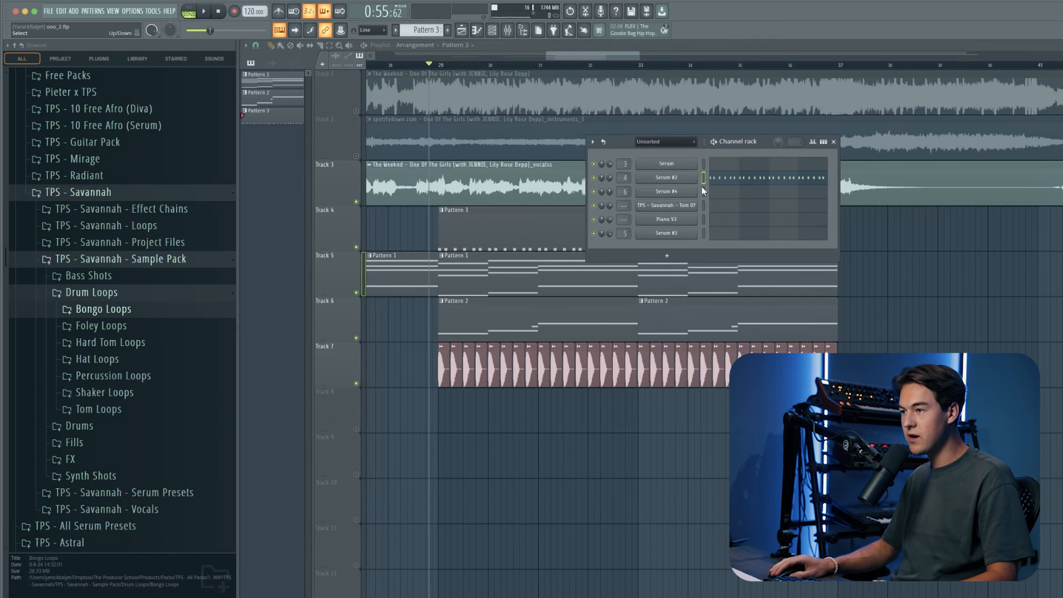
left_click(686, 193)
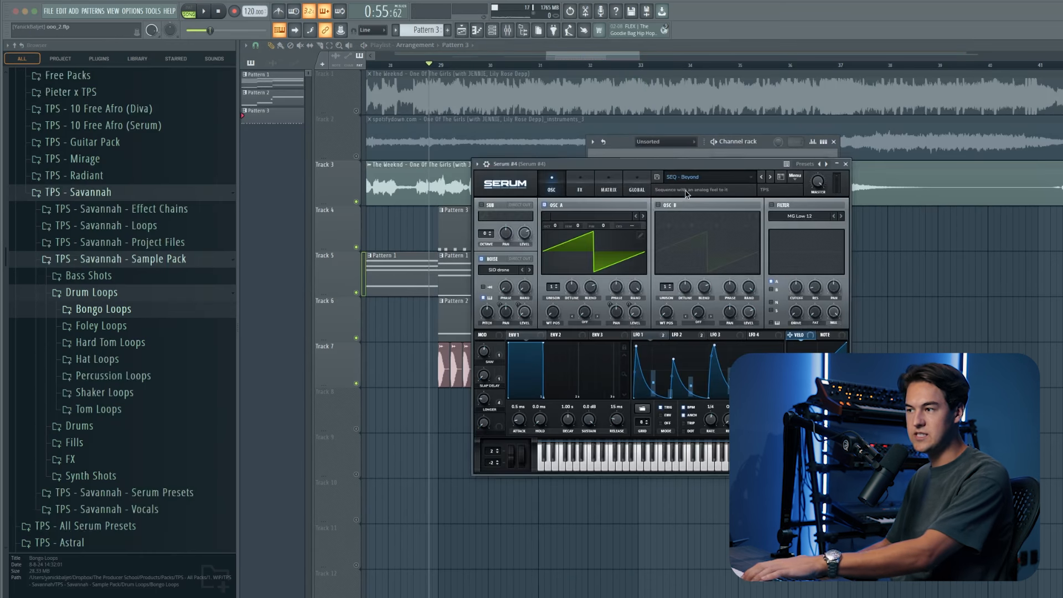
left_click(845, 164)
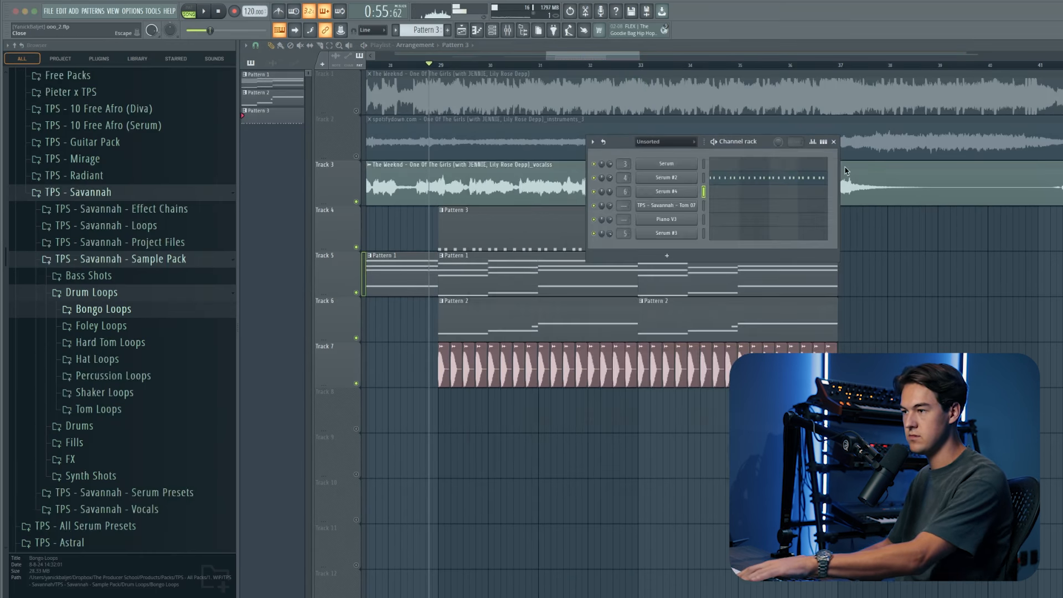
- Draw one sustained C5 note across the four bars of Pattern 3 for Serum #4
left_click(727, 197)
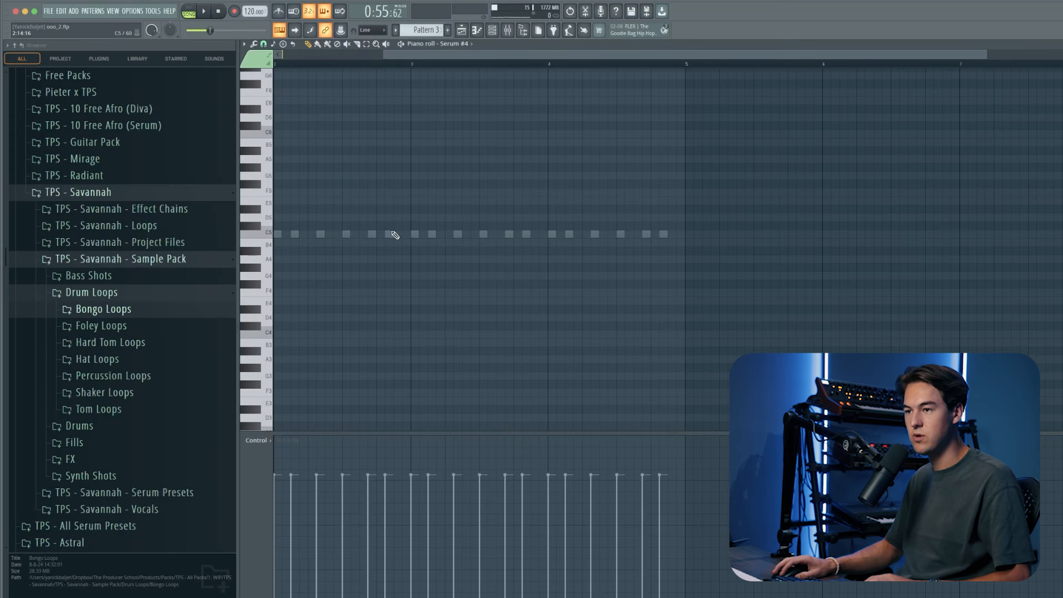
scroll(395, 235, "left", 2)
left_click(251, 234)
left_click_drag(288, 237, 749, 243)
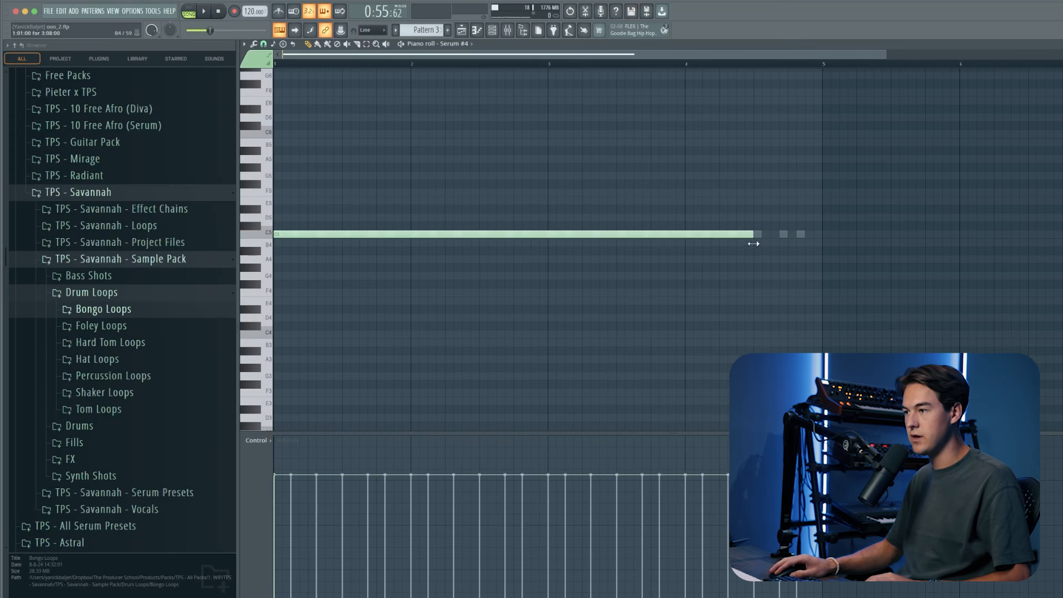
left_click(463, 31)
- Lower the long Serum #4 note to C4 and its mixer volume to -7.8 dB while listening without the vocals
key("space")
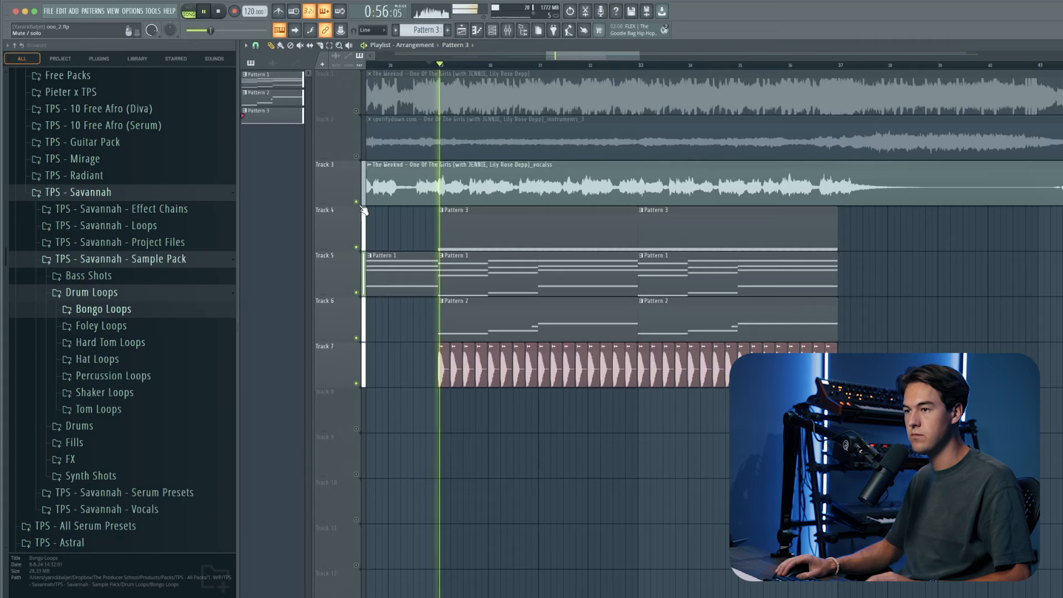
left_click(356, 202)
key("F6")
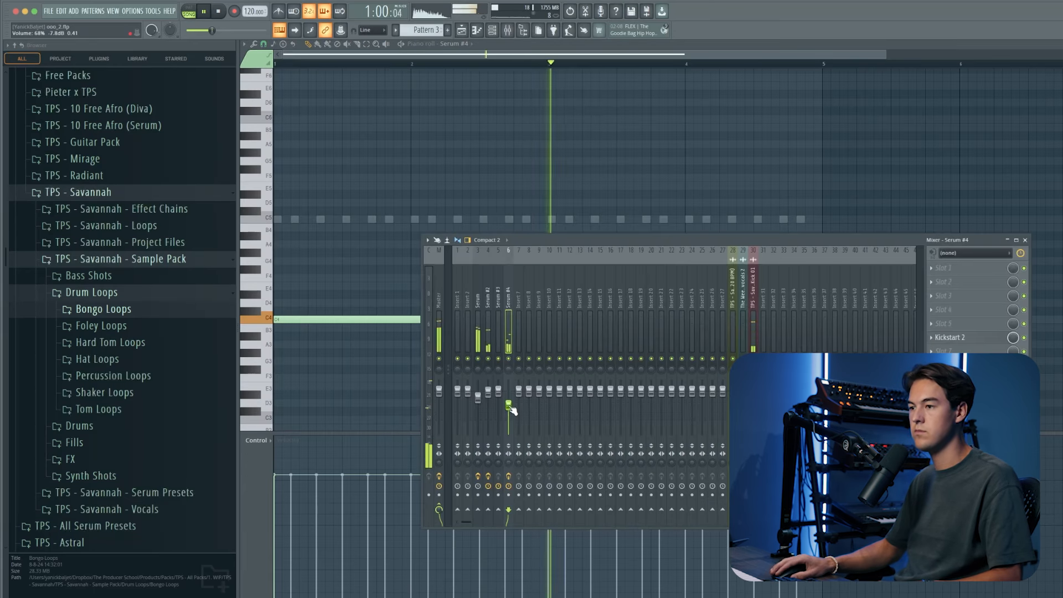
left_click(463, 31)
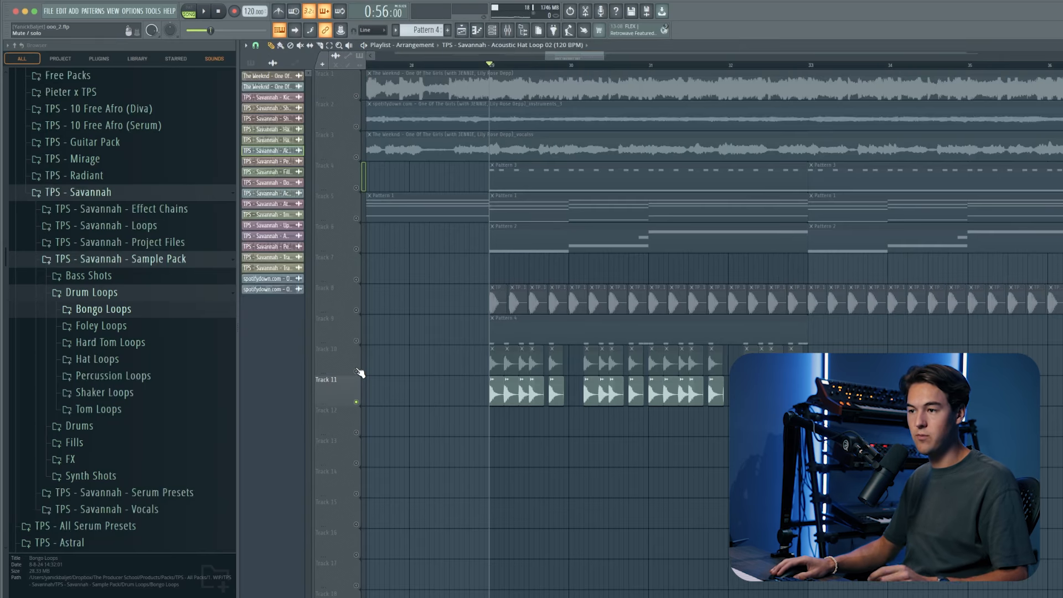
- Unmute Tracks 9 and 10 alongside Track 11 and play the three percussion layers from bar 29
left_click(357, 372)
left_click(357, 341)
scroll(488, 359, "up", 3)
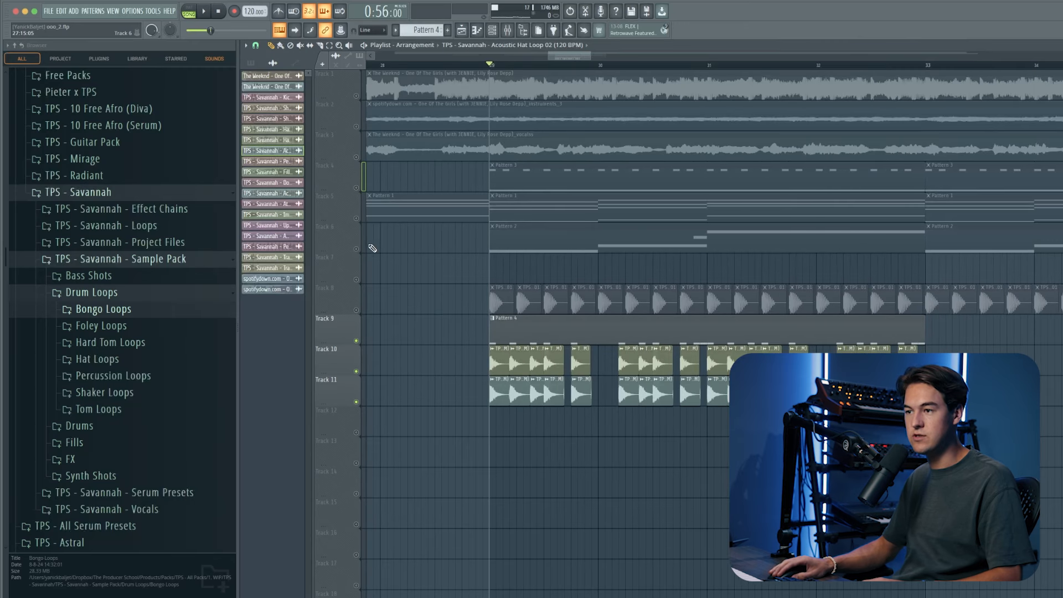
scroll(490, 370, "up", 3)
key("space")
scroll(623, 405, "down", 2)
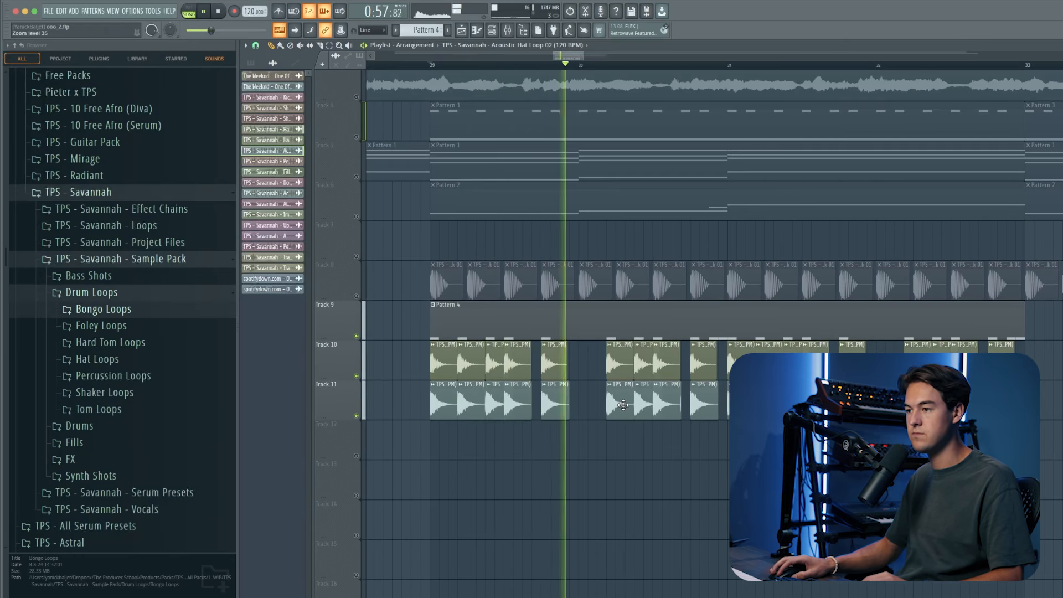
- Solo Track 9 with Pattern 4, Track 10 and Track 11 one after another to hear each percussion layer alone
left_click(357, 336, "ctrl")
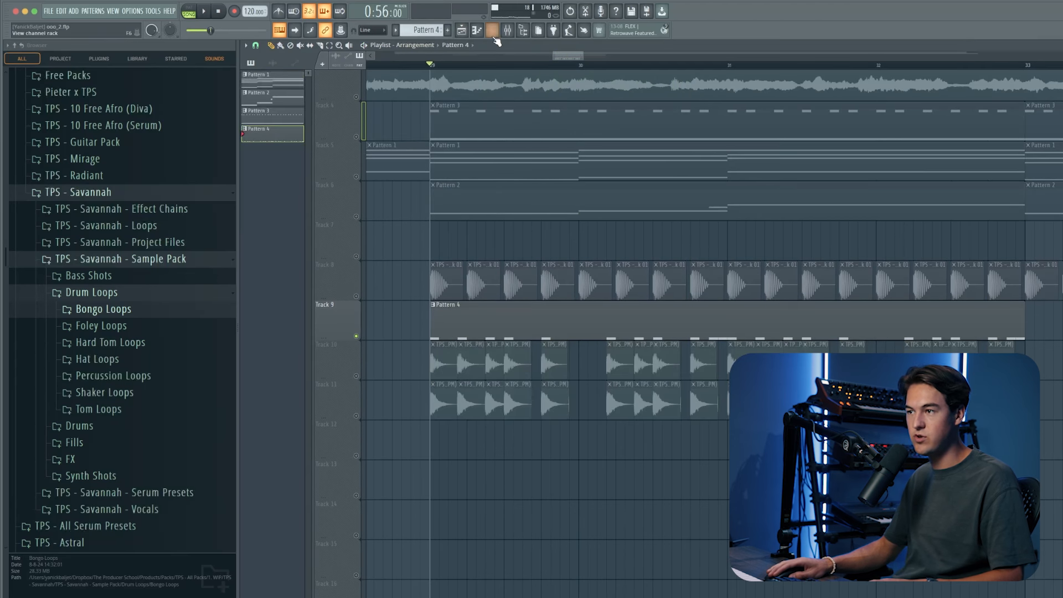
key("space")
double_click(534, 332)
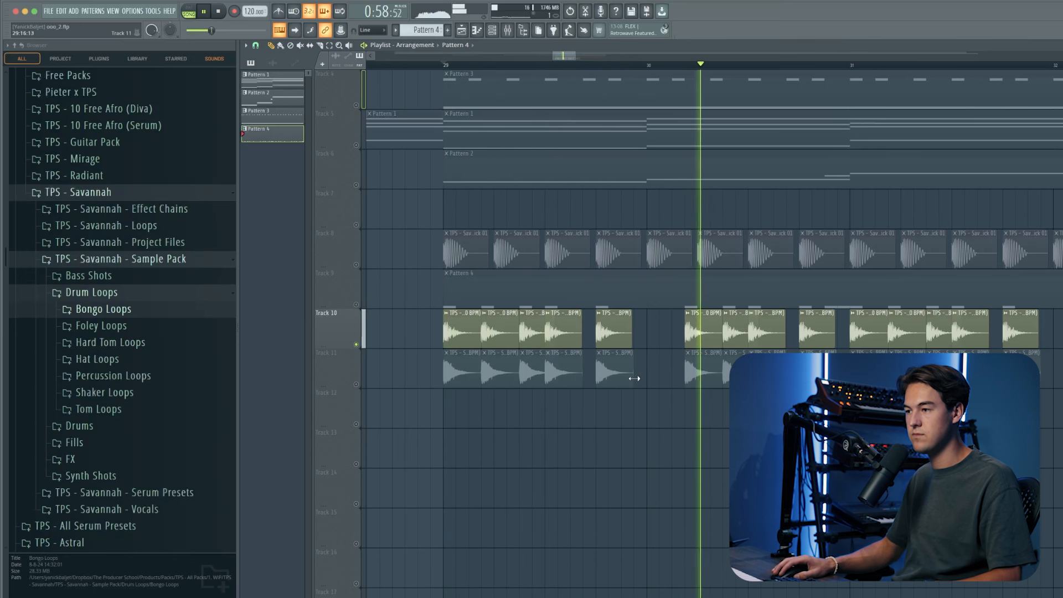
key("space")
left_click(356, 385)
left_click(356, 344)
key("space")
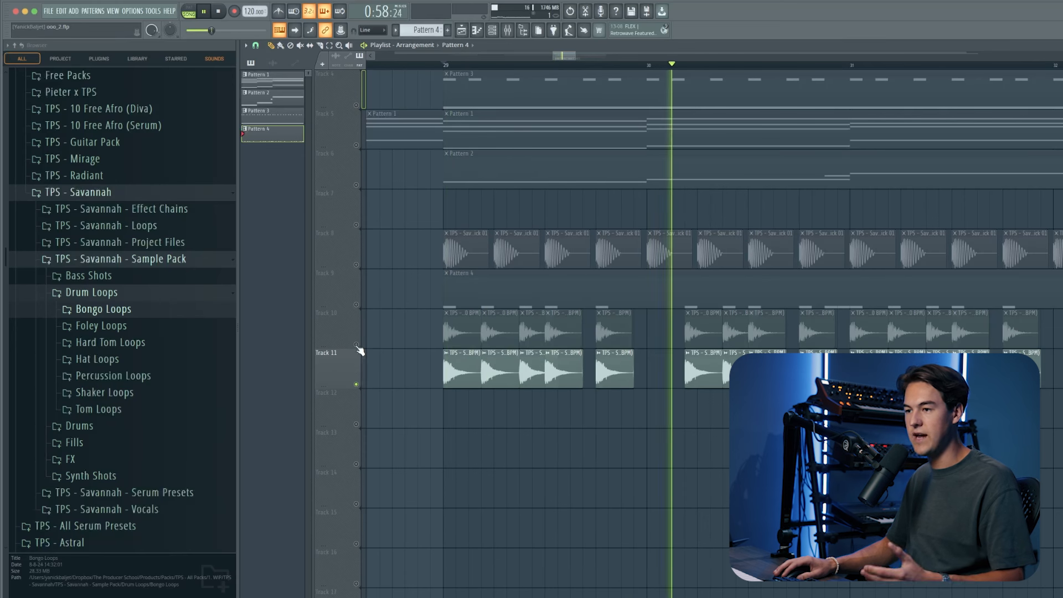
- Bring Tracks 10 and 9 back in with Track 11 and play the combined percussion
left_click(356, 344)
left_click(356, 304)
key("space")
key("space")
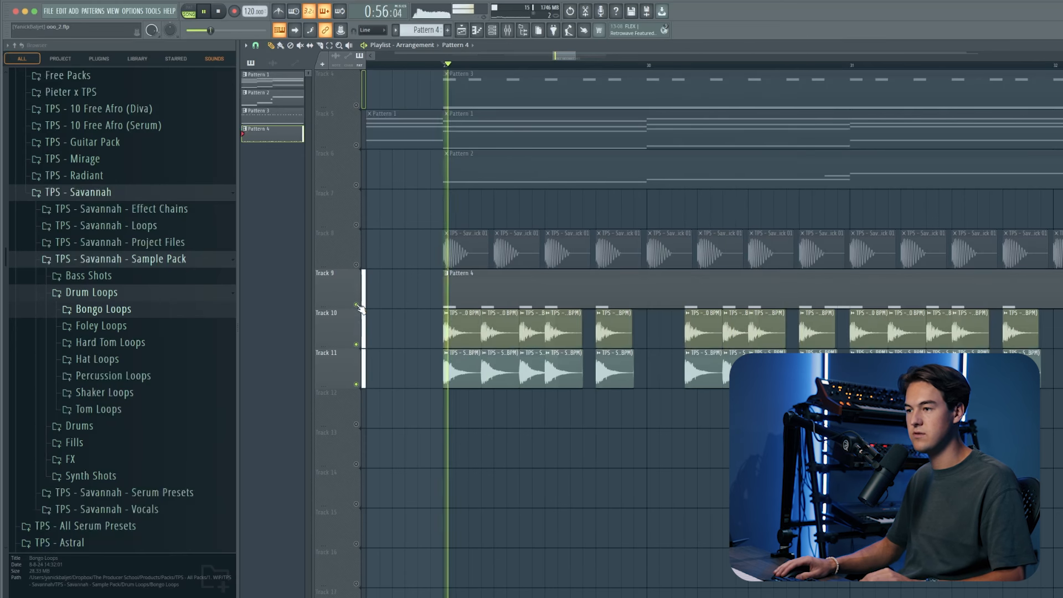
- Unmute the kick on Track 8 and the vocals, pluck, chords and bass on Tracks 3 to 6, and play from bar 29
left_click(356, 265)
key("space")
left_click_drag(357, 305, 358, 186)
key("space")
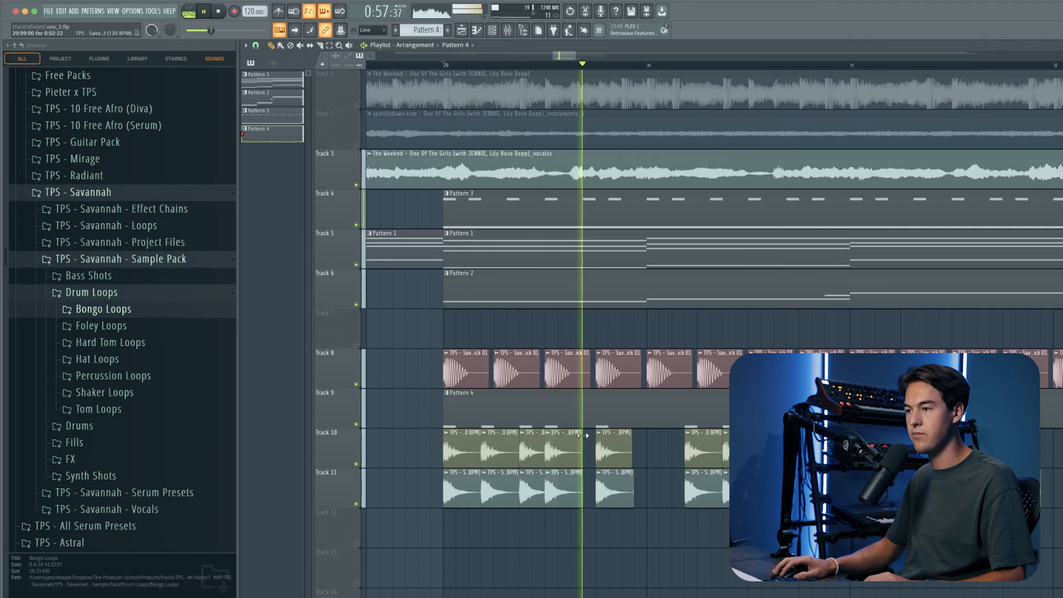
- Duplicate the four-bar run of percussion clips on Tracks 9 to 11 at bar 33
scroll(588, 437, "down", 1)
scroll(545, 430, "down", 3)
scroll(546, 429, "down", 1)
left_click_drag(886, 357, 504, 286)
left_click_drag(531, 287, 885, 289)
left_click(890, 407, "super")
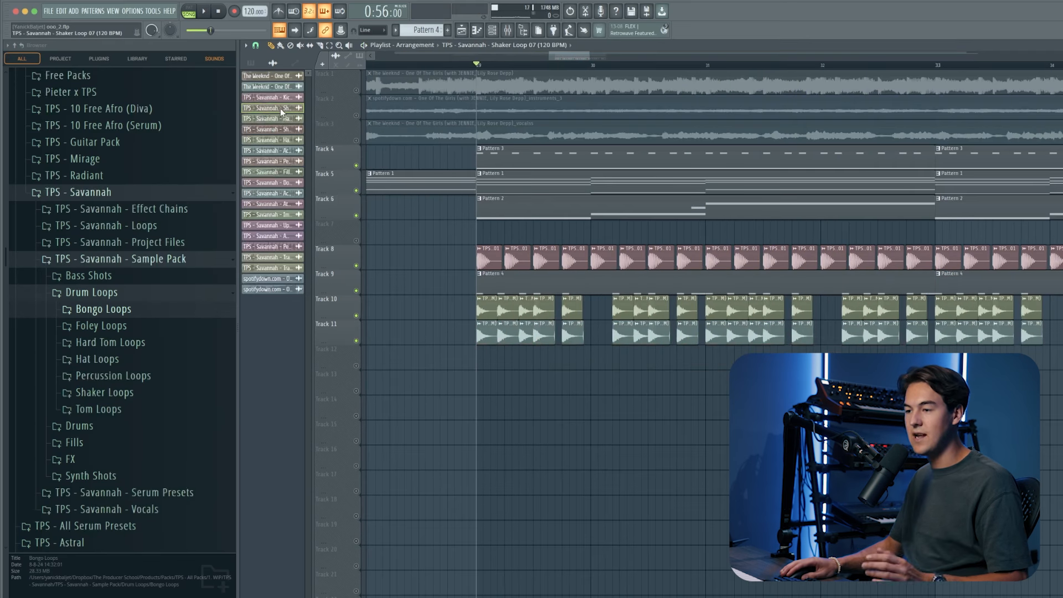
- Place TPS - Savannah - Shaker Loop 07 on Track 12 at bar 29, duplicate it at bar 33 and check its channel settings
left_click_drag(267, 108, 477, 360)
left_click(357, 367)
key("space")
scroll(375, 374, "down", 4)
left_click(630, 396, "super")
left_click(611, 361)
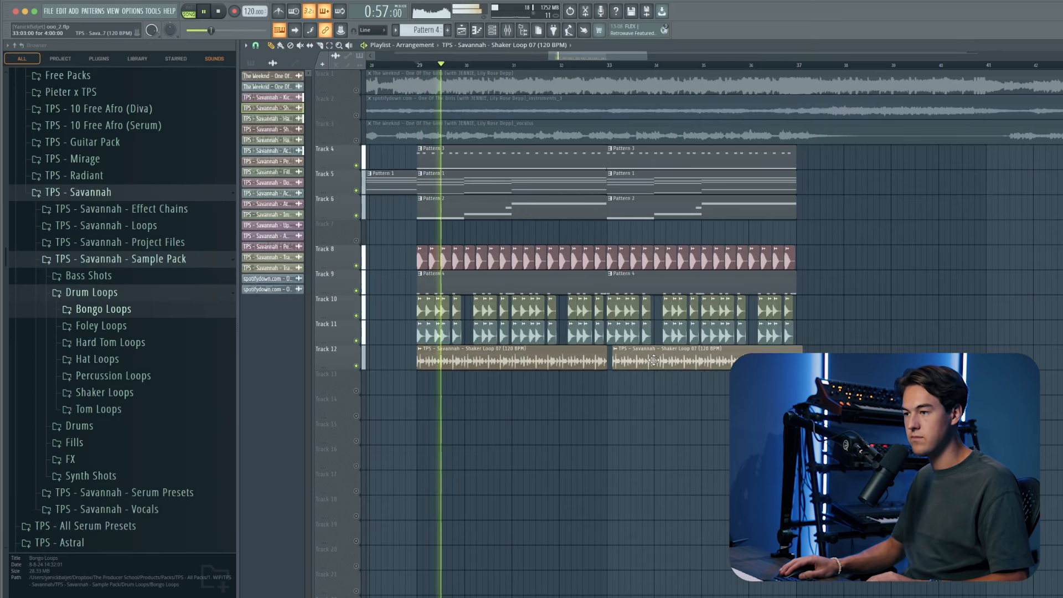
double_click(649, 361)
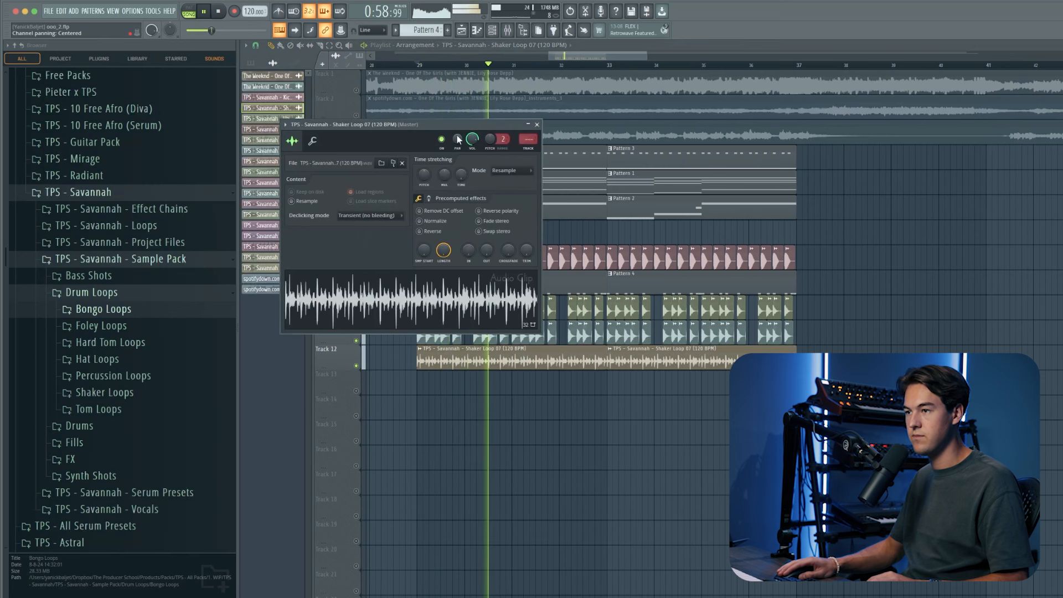
key("Escape")
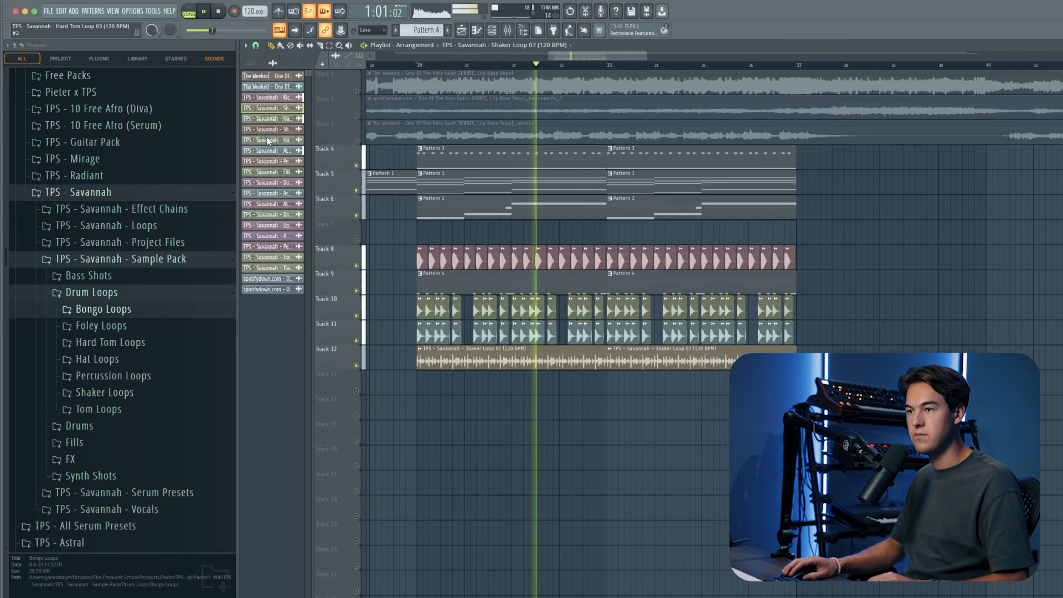
- Place TPS - Savannah - Shaker Loop 02 on Track 13 at bar 29, repeat it at bar 33 and check its channel settings
key("space")
left_click_drag(273, 129, 417, 387)
key("space")
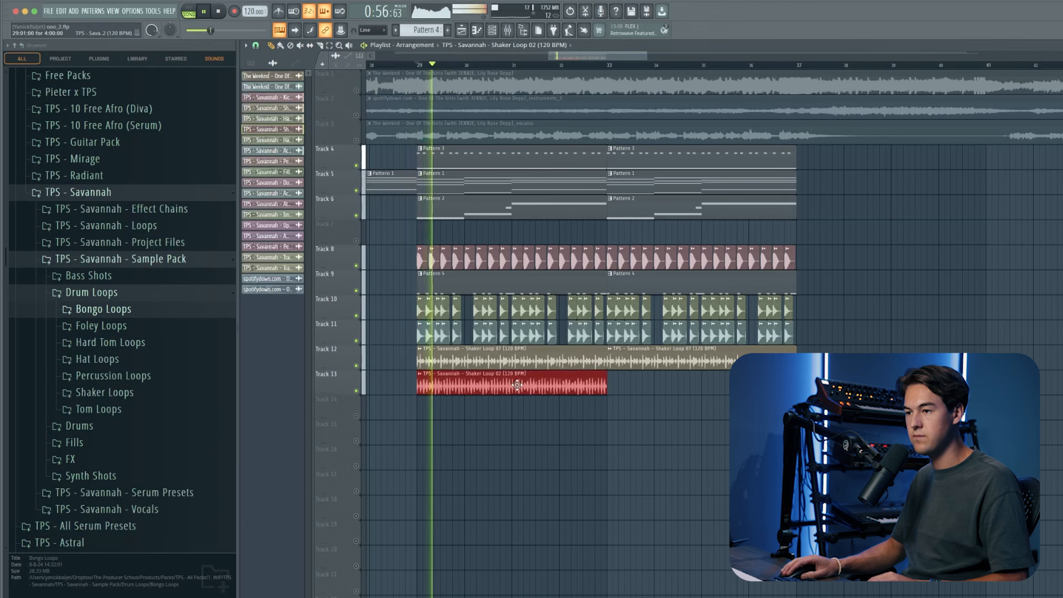
double_click(426, 383)
left_click(645, 413)
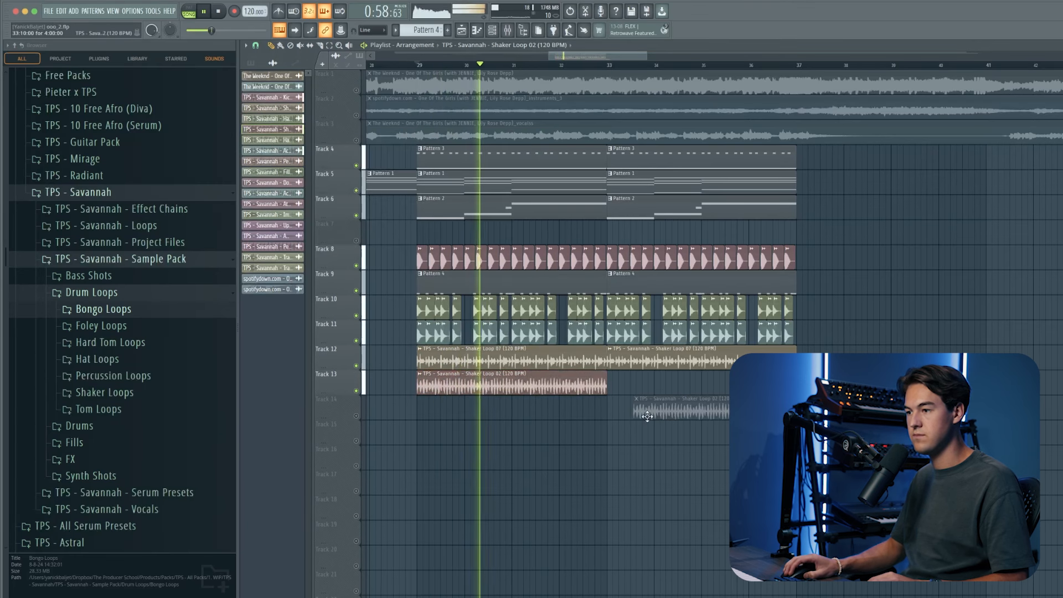
left_click_drag(654, 401, 627, 378)
scroll(326, 344, "up", 6)
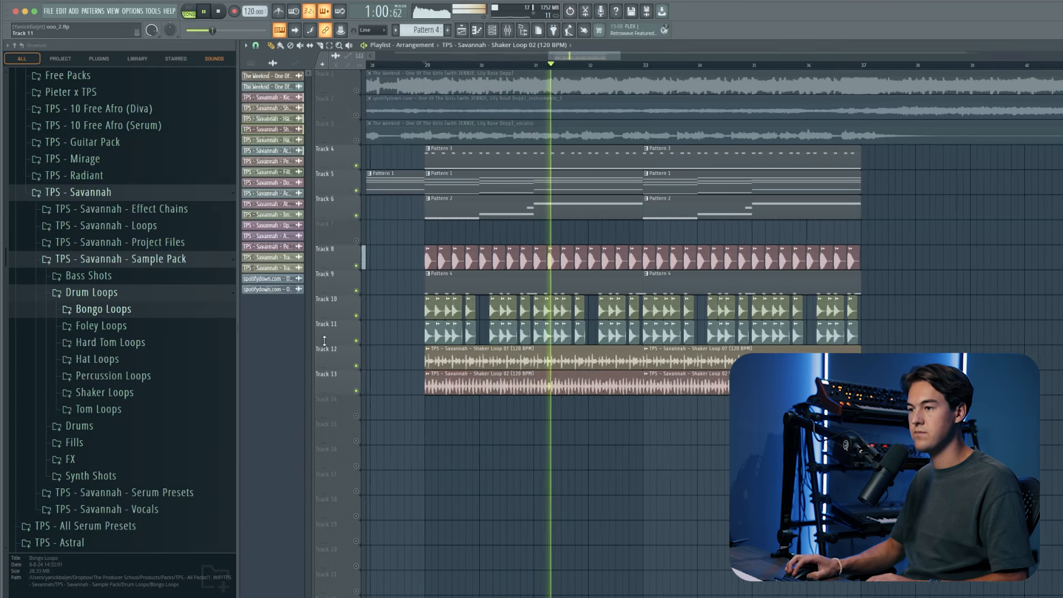
scroll(545, 337, "down", 2)
double_click(835, 381)
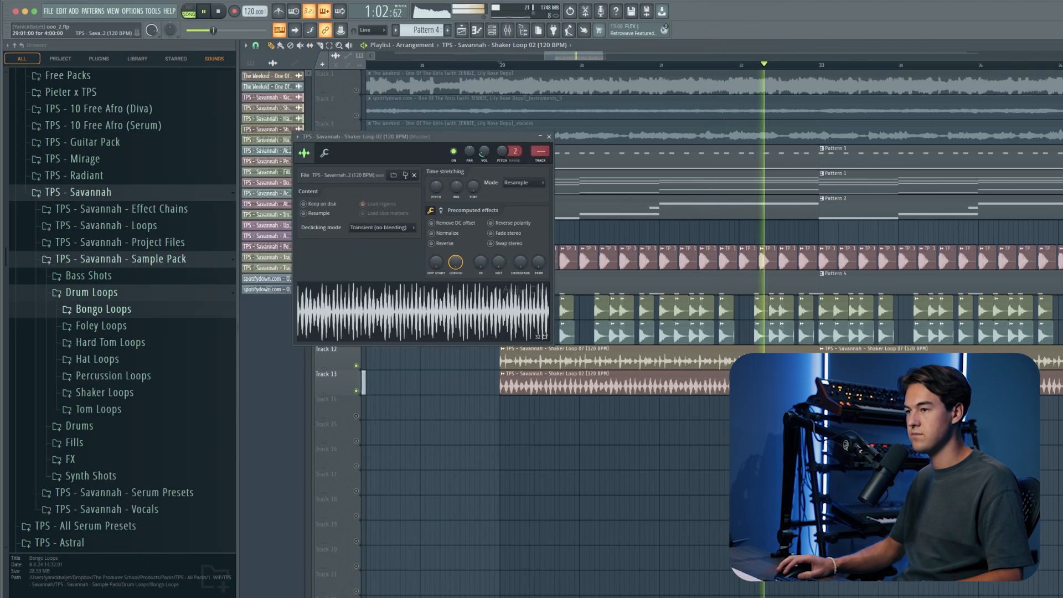
right_click(826, 482)
- Place TPS - Savannah - Perc Loop 28 on Track 14 at bar 29 and lower its channel volume to about 32% during playback
key("space")
left_click_drag(271, 161, 503, 413)
key("space")
left_click(356, 416)
double_click(577, 411)
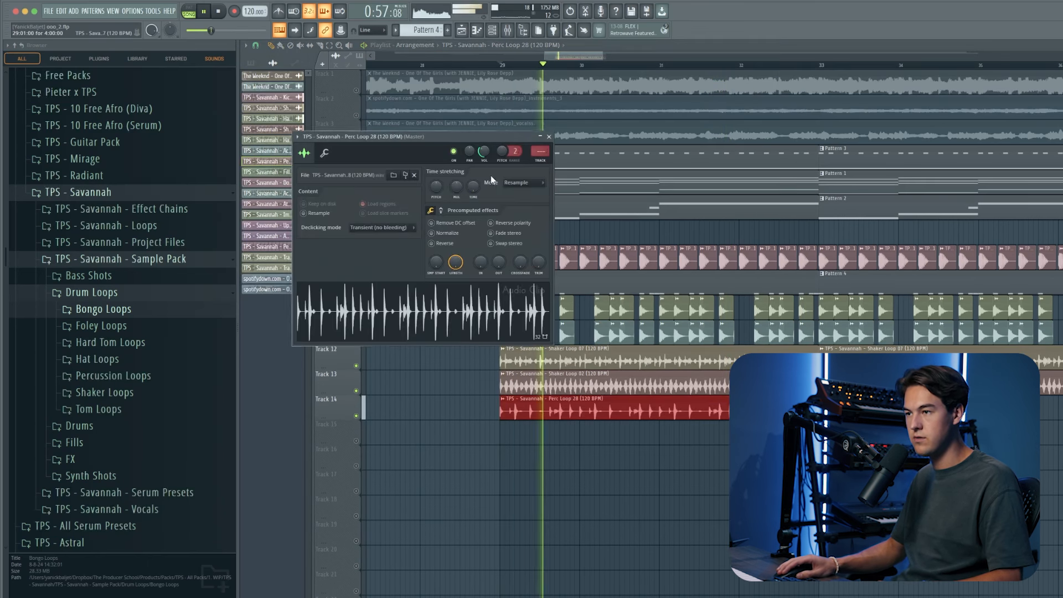
left_click_drag(487, 149, 487, 158)
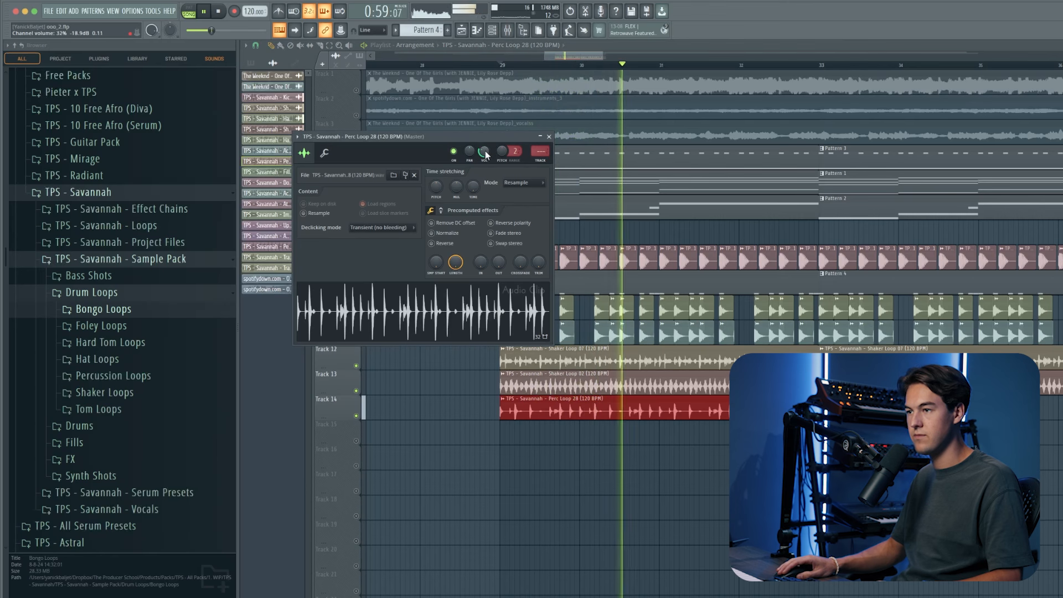
left_click(690, 485, "ctrl")
- Duplicate the Perc Loop 28 clip at bar 33 on Track 14 and lower its channel volume further
scroll(692, 481, "down", 2)
left_click_drag(721, 458, 710, 414)
key("ctrl+b")
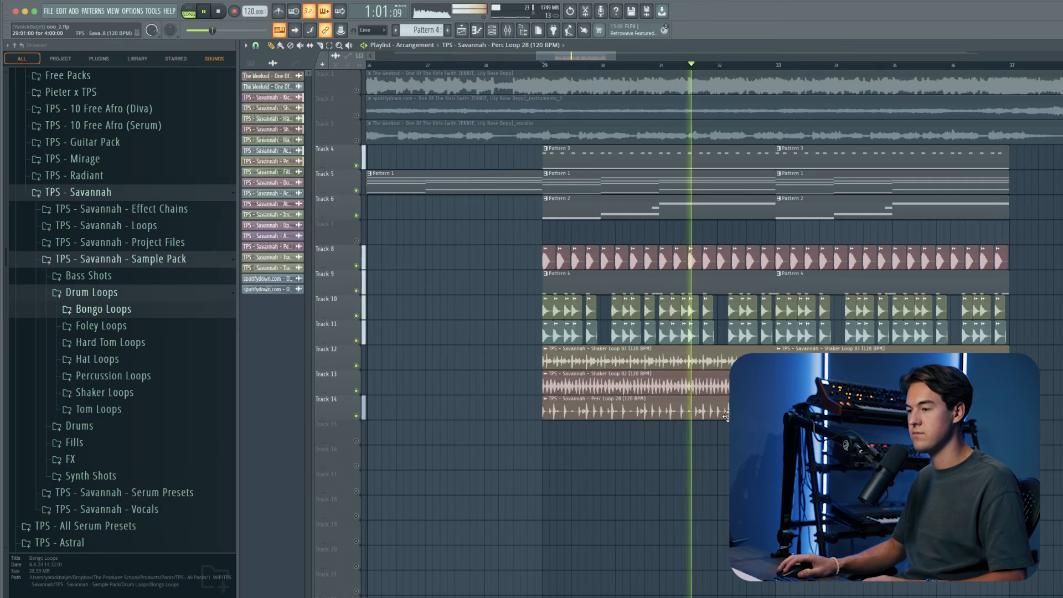
scroll(690, 408, "down", 2)
scroll(856, 408, "up", 2)
double_click(830, 410)
left_click_drag(486, 151, 486, 157)
left_click(652, 485, "ctrl")
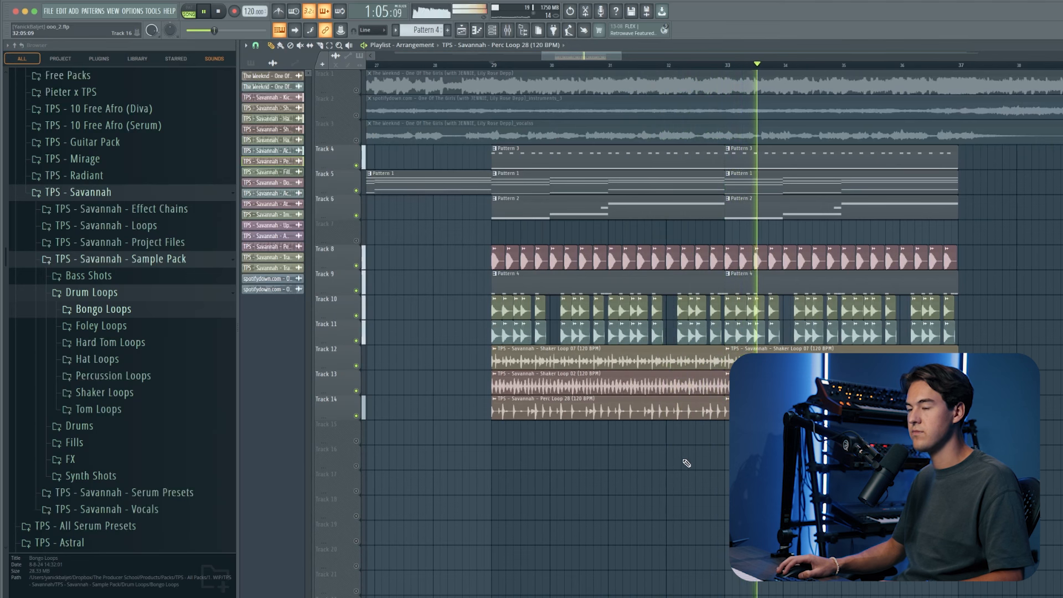
- Clear the last kick of bar 36 on Track 8 and duplicate the eight-bar section on Tracks 4 to 14 at bar 37
key("space")
scroll(363, 206, "down", 2)
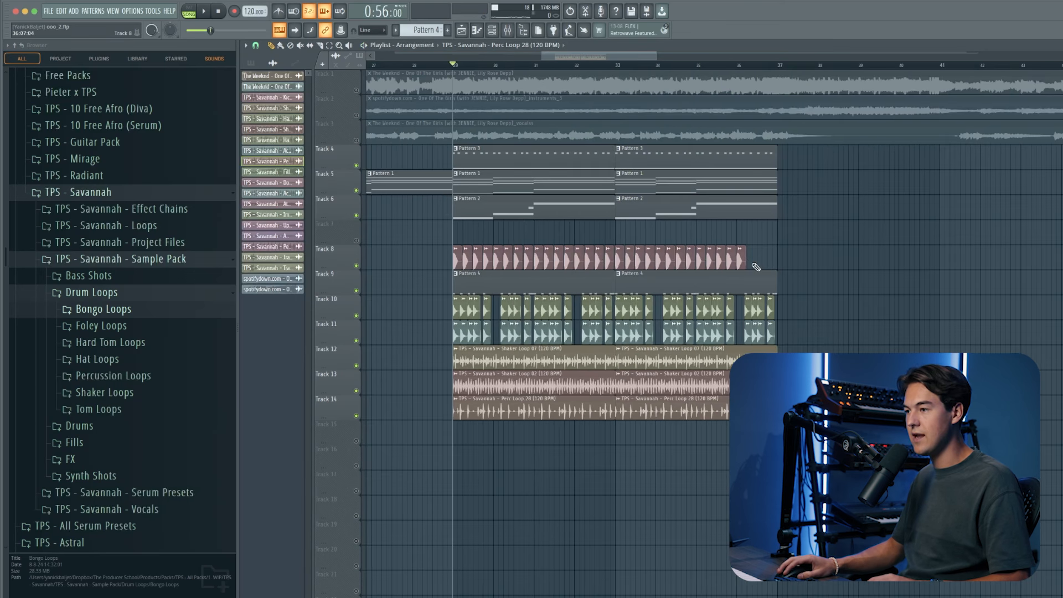
left_click_drag(827, 470, 453, 145)
key("ctrl+b")
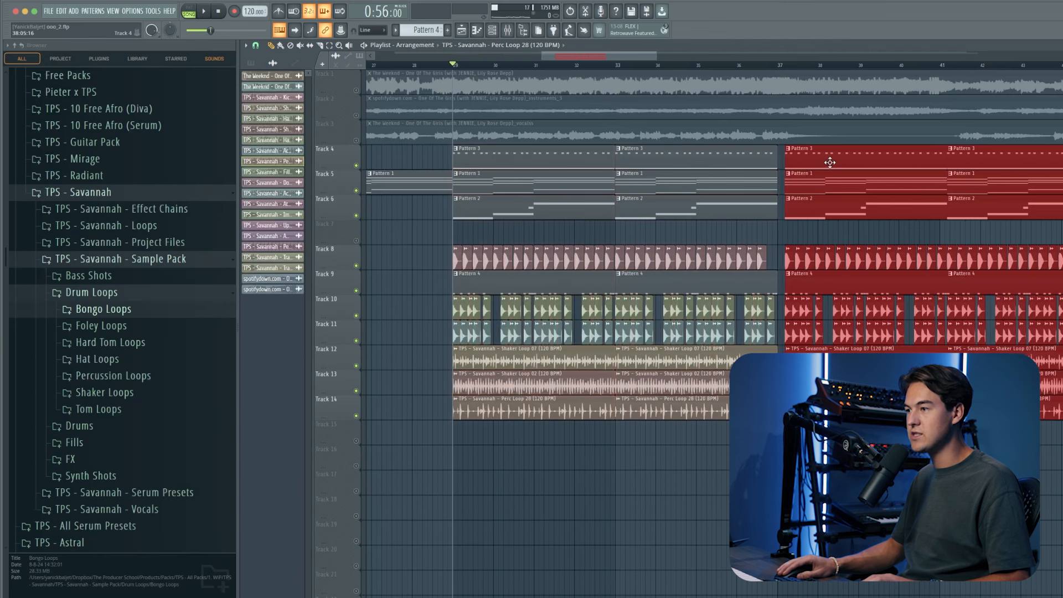
left_click(823, 161)
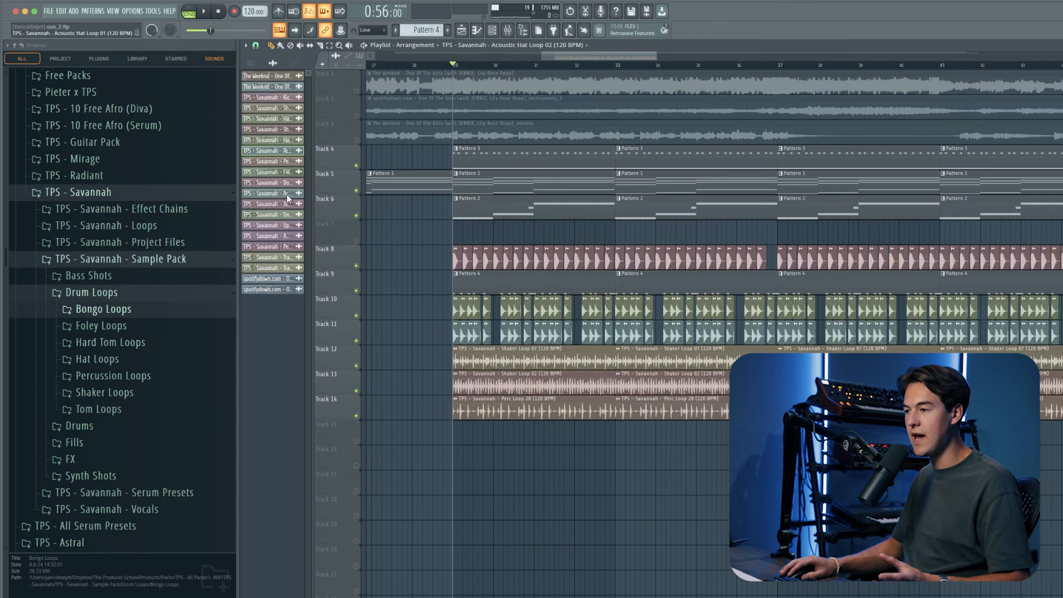
- Place TPS - Savannah - Acoustic Hat Loop 01 on Track 15 at bar 37 and repeat it at bar 41
left_click_drag(287, 197, 781, 429)
scroll(942, 454, "down", 2)
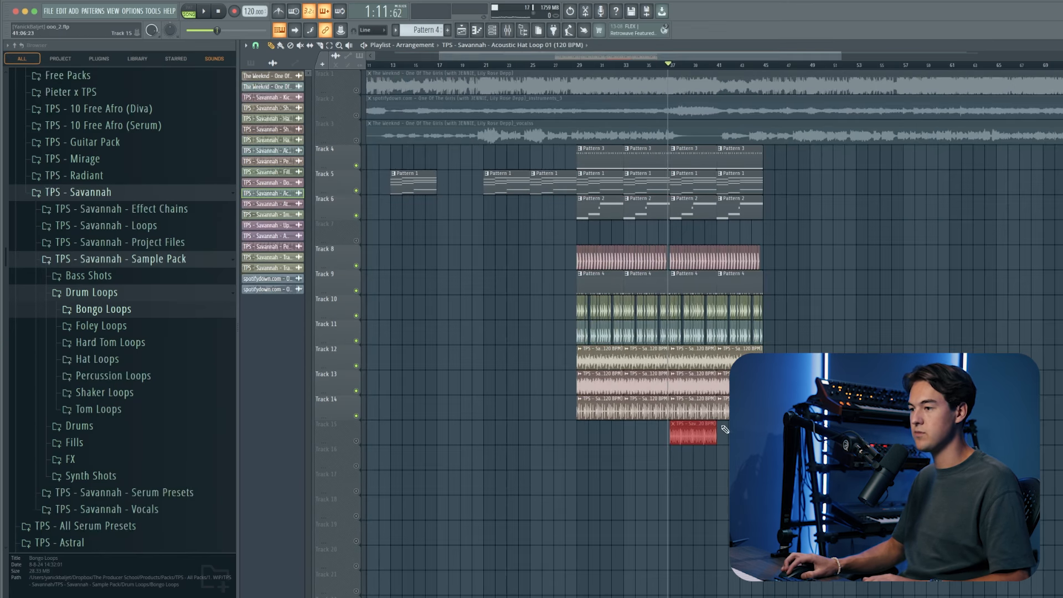
scroll(748, 457, "up", 4)
left_click(748, 456, "super")
- Unmute Track 15, play the section and set the Acoustic Hat Loop 01 channel volume to about 46%
key("space")
key("space")
left_click(356, 441)
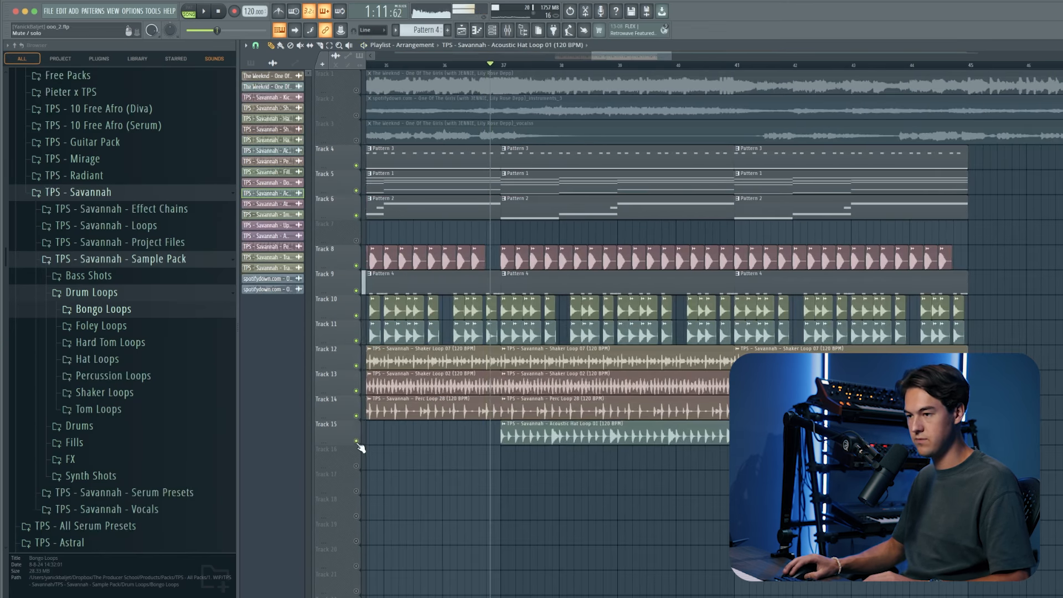
key("space")
double_click(548, 423)
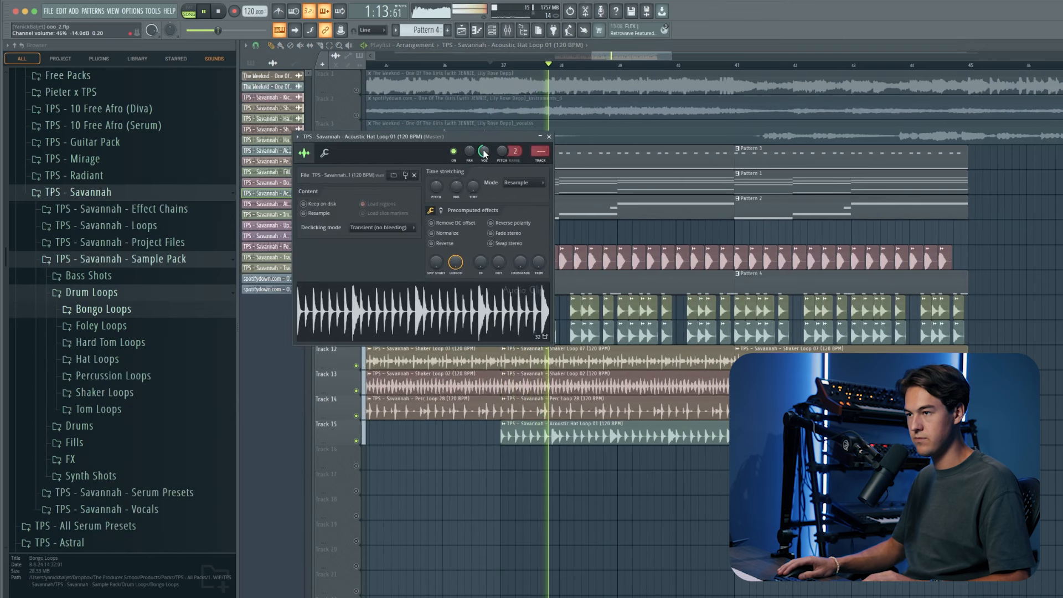
right_click(612, 502)
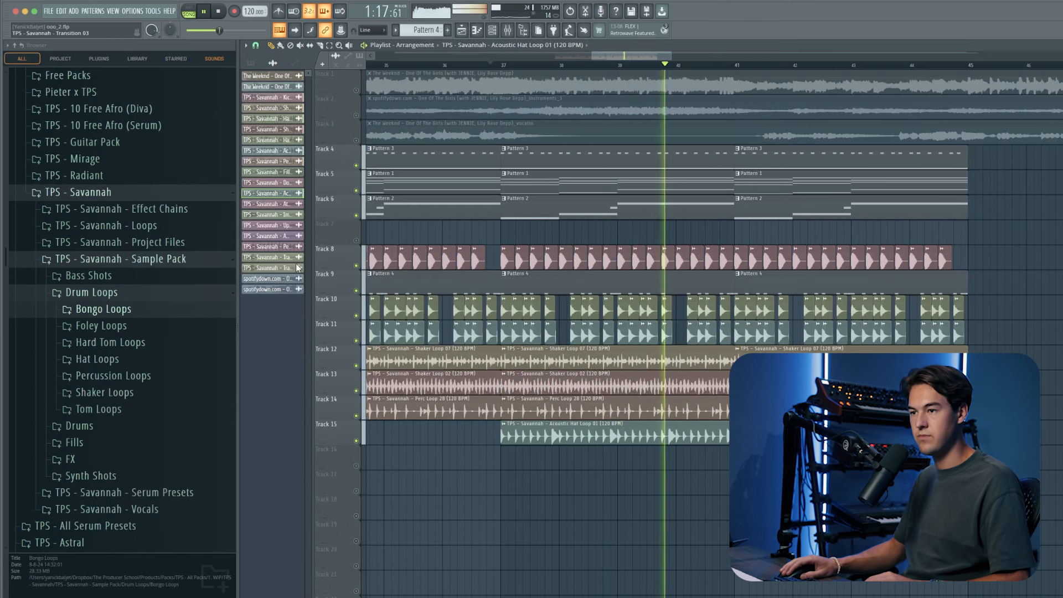
- Place TPS - Savannah - Perc Loop 30 on Track 16 at bar 37 and lower its channel volume to about 30% during playback
key("space")
left_click_drag(275, 247, 511, 462)
key("space")
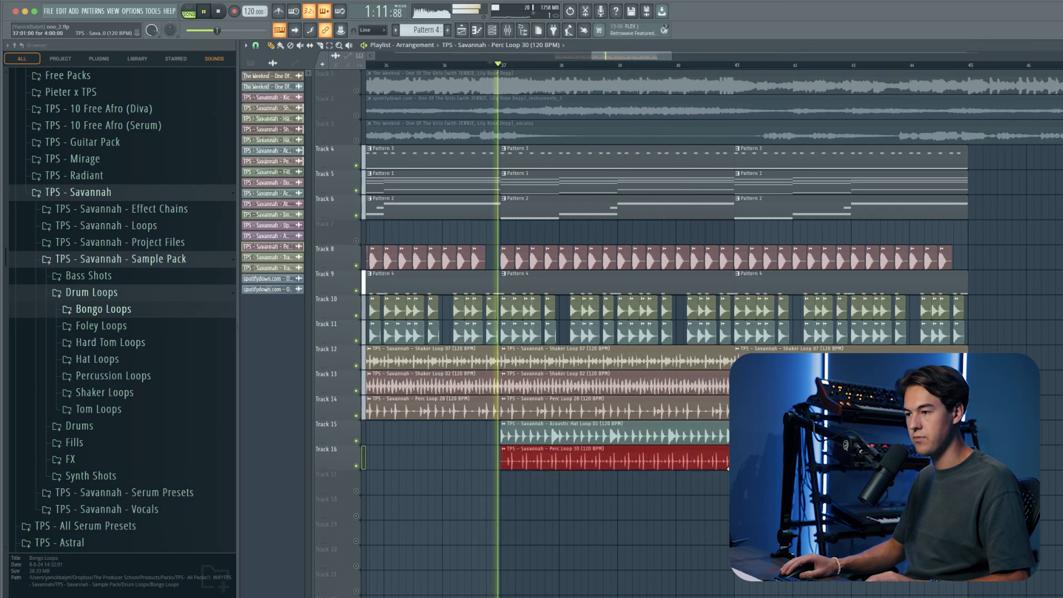
double_click(732, 468)
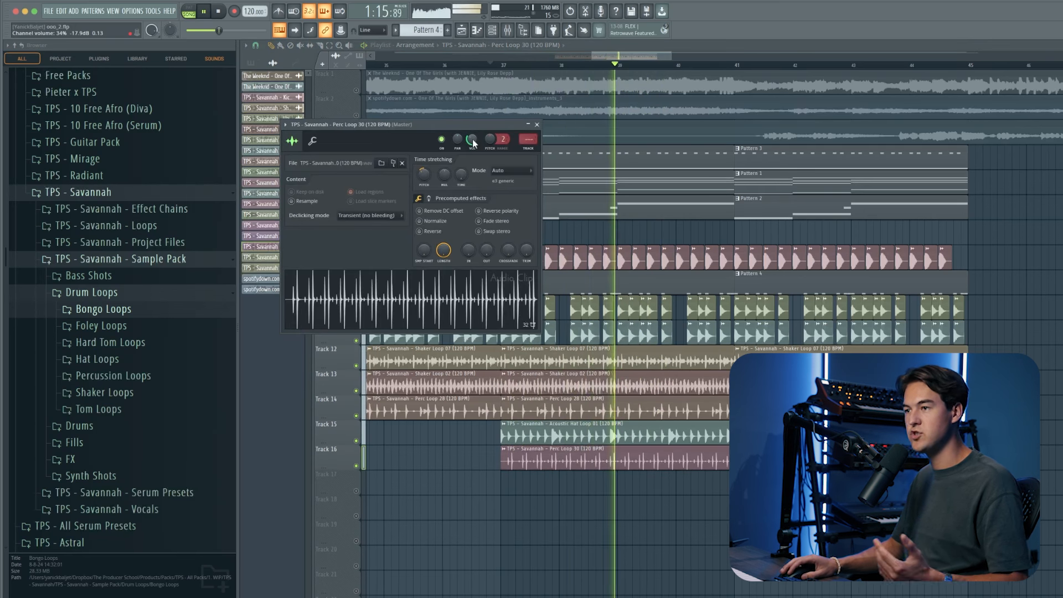
scroll(473, 141, "down", 2)
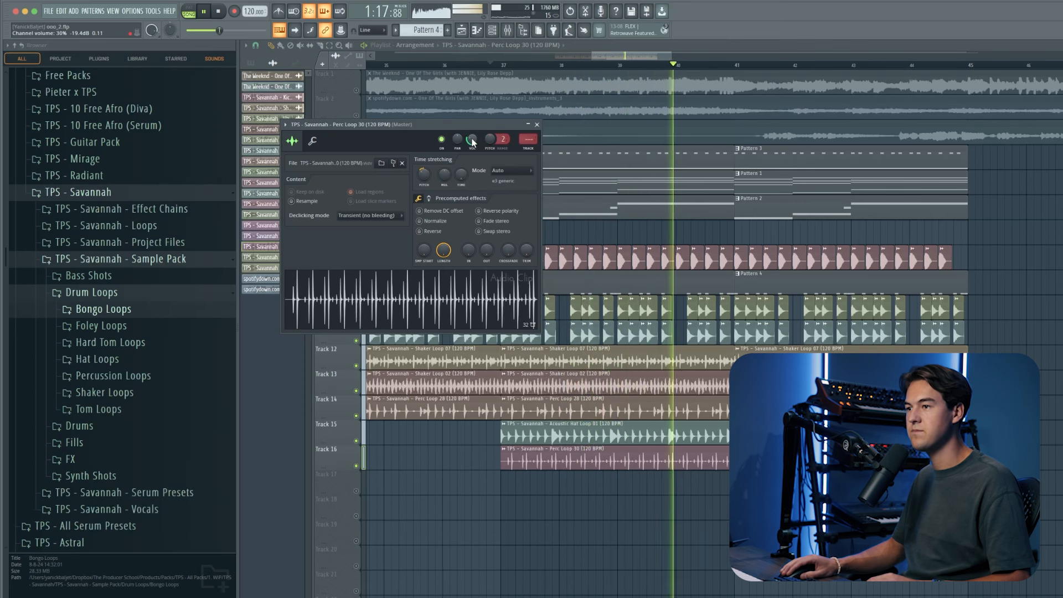
key("Escape")
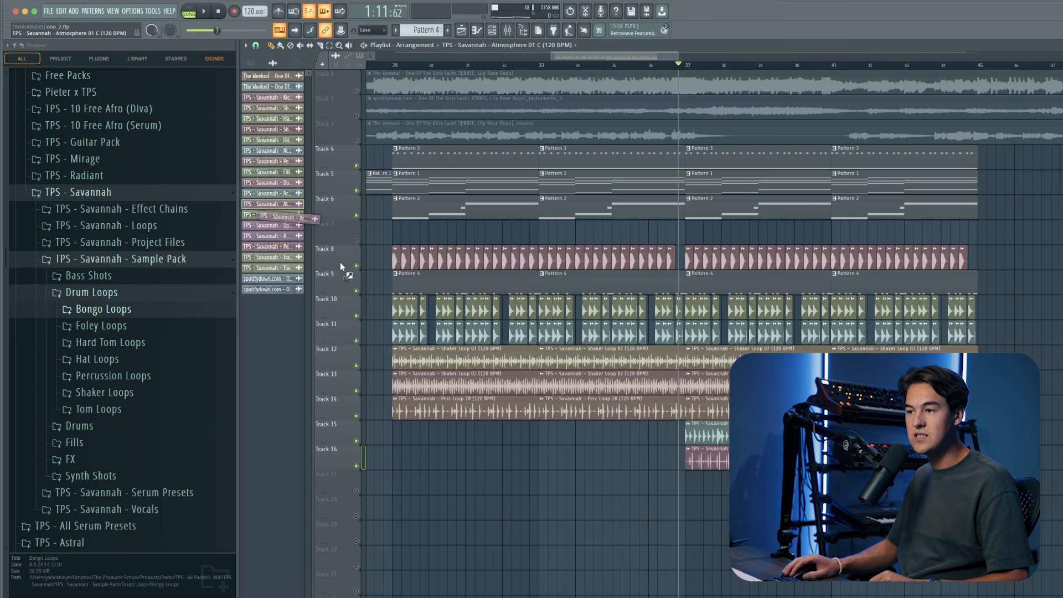
- Place TPS - Savannah - Atmosphere 01 C on Track 17 at bars 29 and 33, and play from bar 29 with Track 4 muted
left_click_drag(340, 261, 581, 519)
left_click(391, 65)
scroll(346, 199, "up", 2)
left_click(357, 166)
key("space")
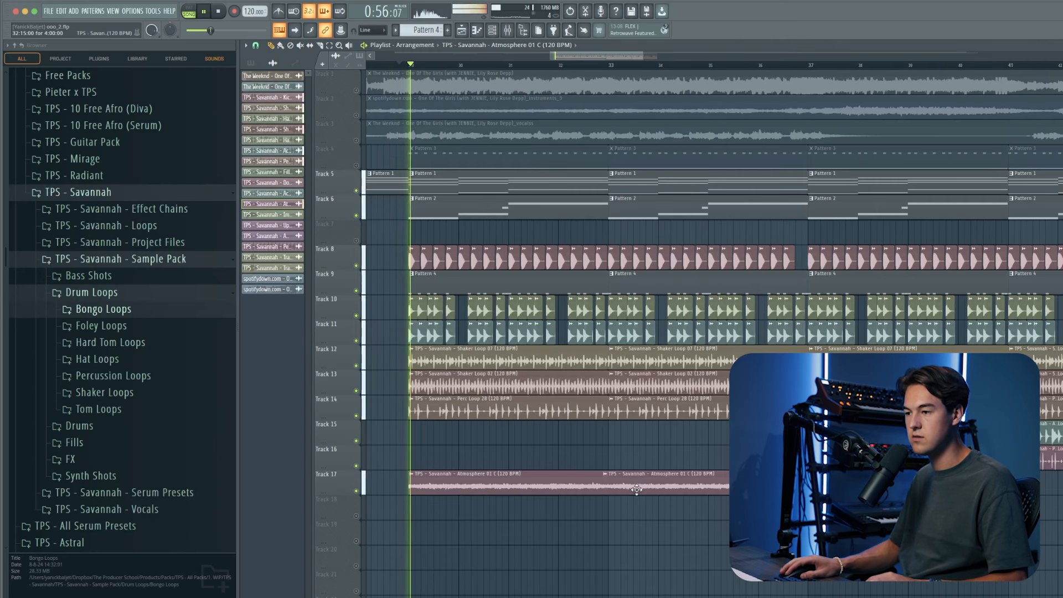
- Duplicate the two Atmosphere 01 C clips at bar 37 on Track 17 and set their channel volume to about 30%
double_click(636, 489)
mouse_move(612, 486)
left_mouse_down()
mouse_move(635, 486)
mouse_move(617, 487)
left_mouse_up()
scroll(615, 498, "down", 3)
left_click_drag(697, 514, 549, 483)
key("super+b")
left_click(687, 536, "super")
double_click(725, 482)
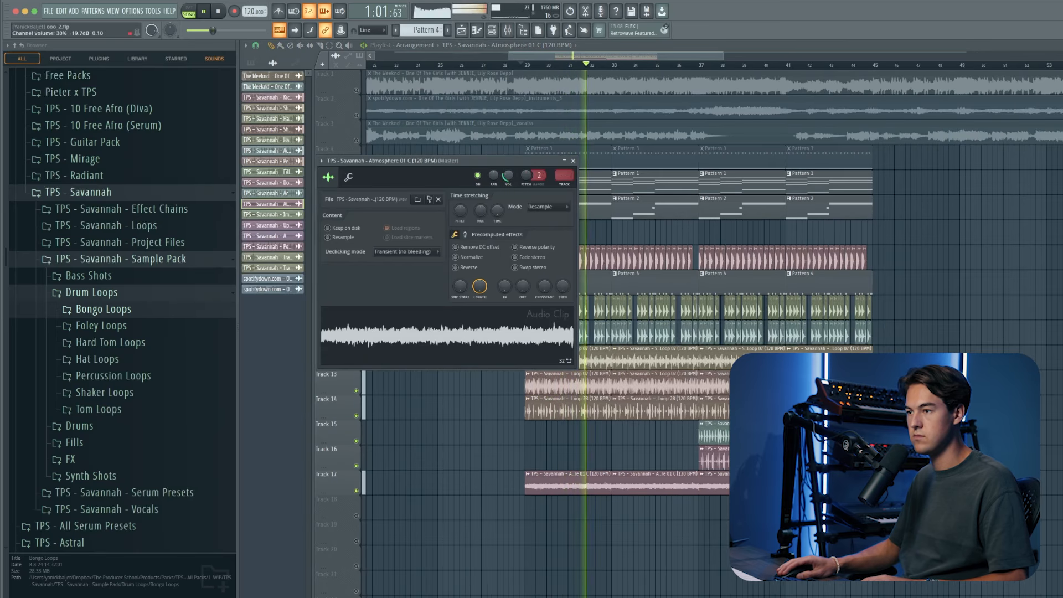
key("Escape")
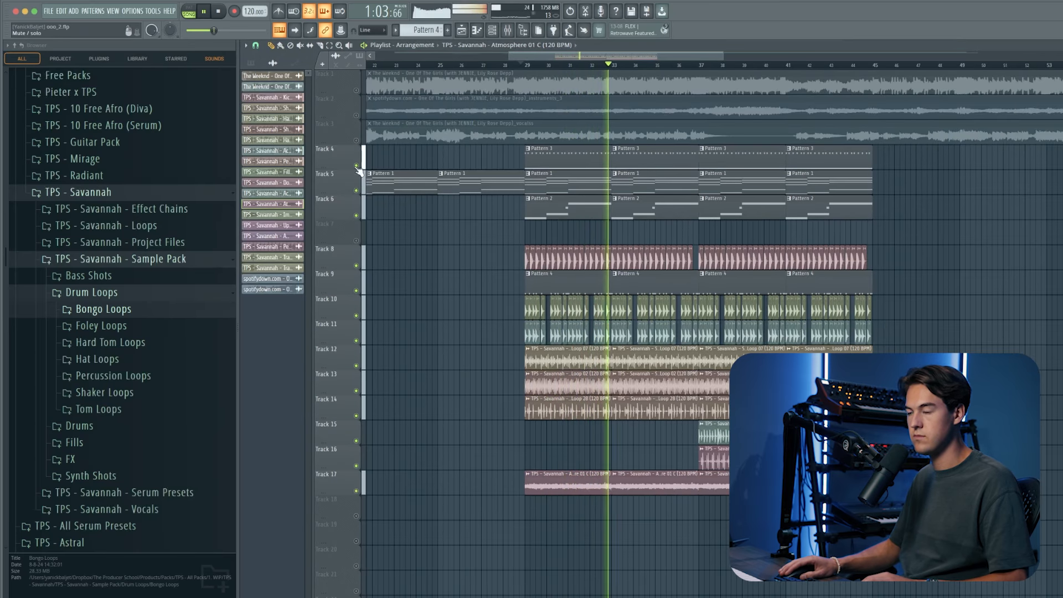
- Place TPS - Savannah - Ambience 04 on Track 18 at bar 29, check its channel settings and repeat the clip at bar 33
key("space")
left_click_drag(266, 235, 528, 530)
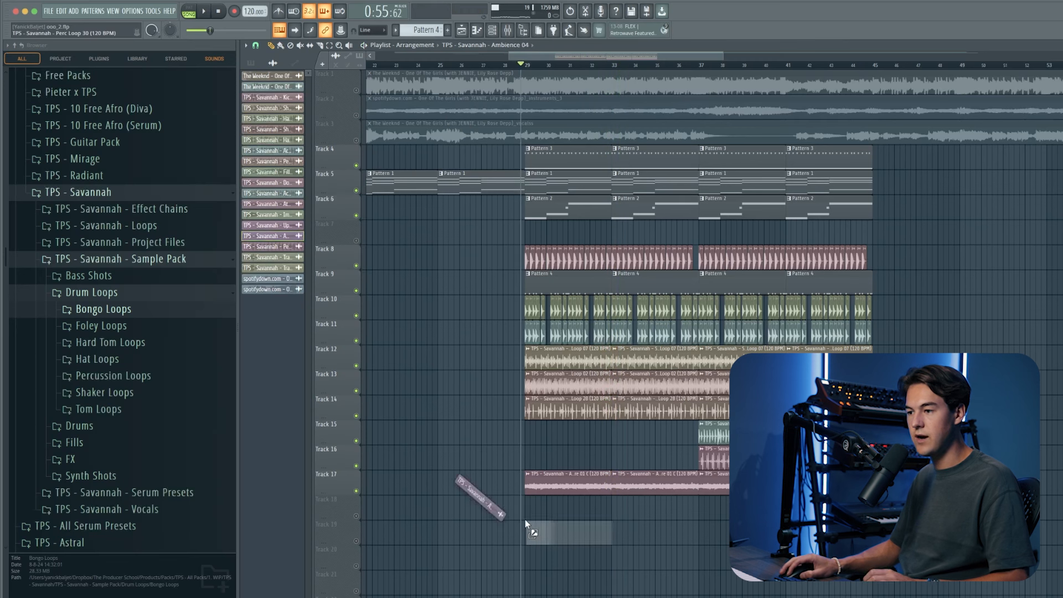
left_click(356, 516)
scroll(631, 537, "up", 4)
left_click(584, 538)
double_click(565, 514)
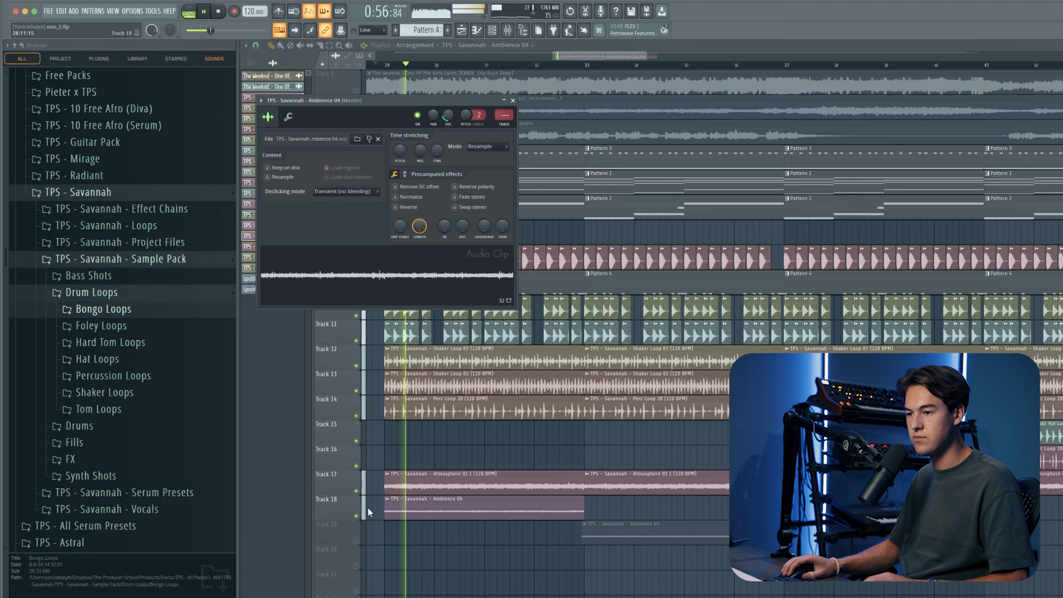
left_click_drag(669, 538, 669, 501)
- Place TPS - Savannah - Downlifter 06 on Track 19 at bar 29 and add a copy at bar 37
left_click_drag(266, 183, 478, 536)
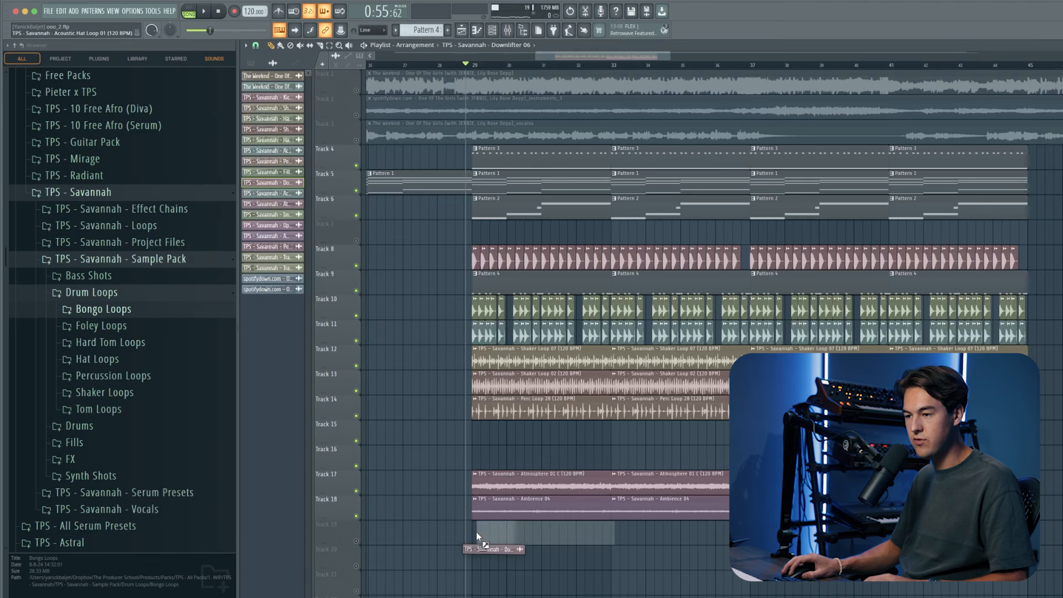
left_click(356, 541)
key("space")
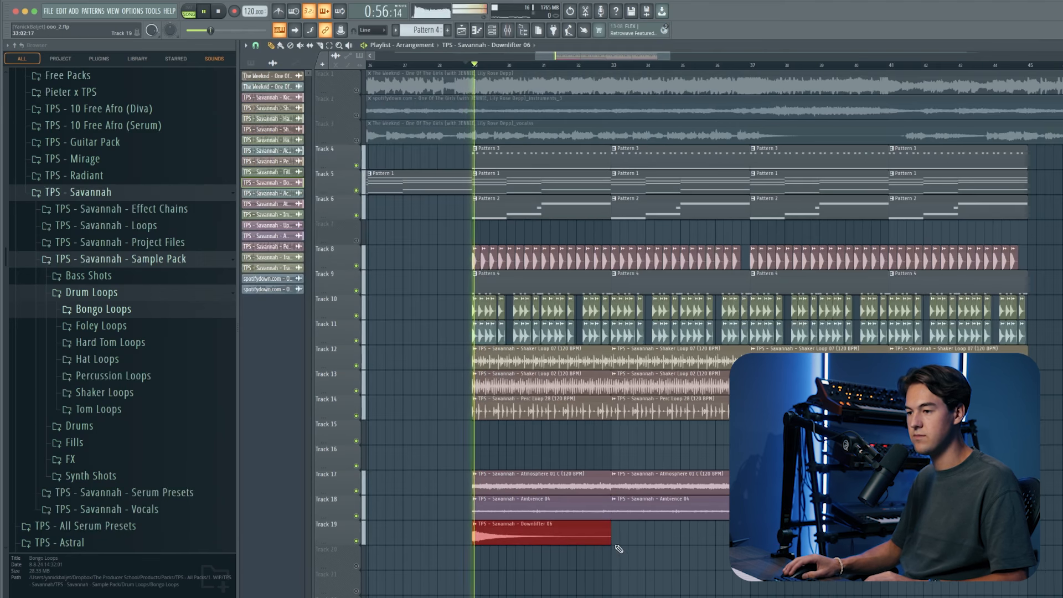
left_click(715, 535)
right_click(721, 534)
- Lower the Downlifter 06 channel volume and replay the section from bar 29
double_click(570, 534)
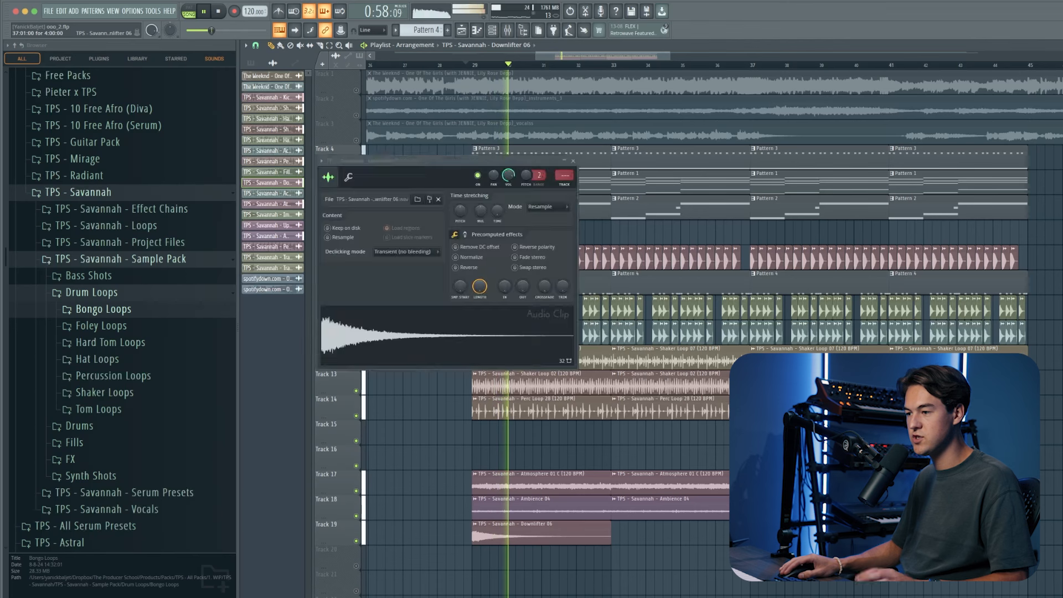
left_click(471, 65)
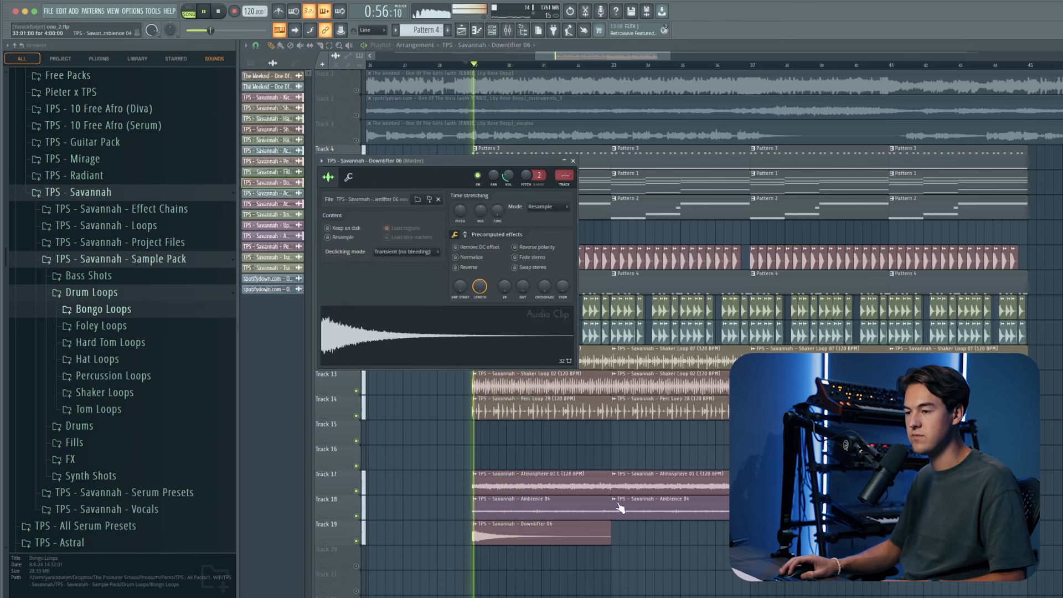
key("Escape")
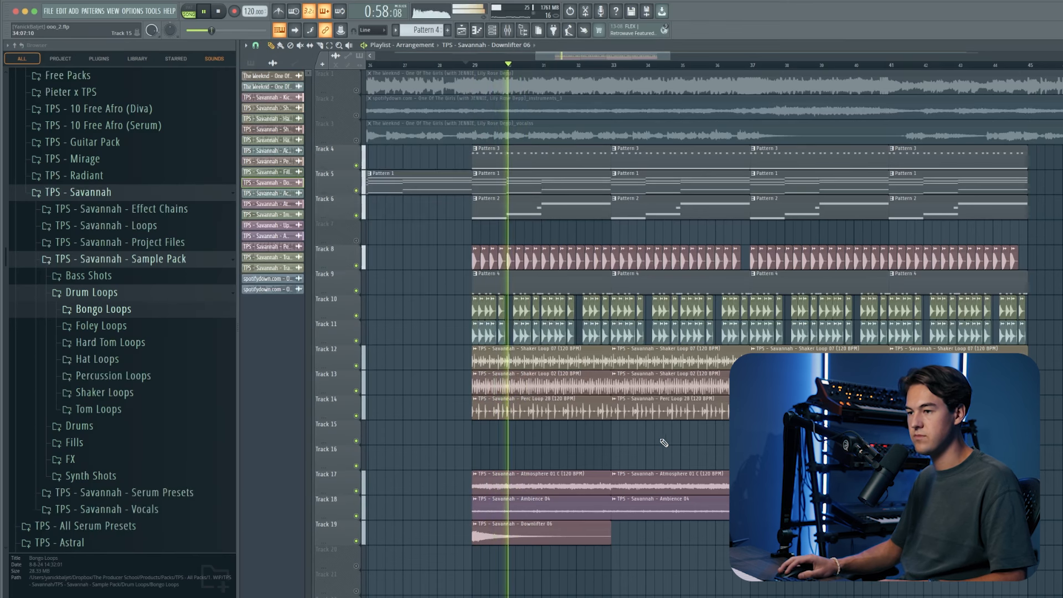
- Place TPS - Savannah - Uplifter 10 on Track 20 so it ends at bar 37, and play the build-up into that bar
left_click_drag(276, 225, 623, 558)
left_click(675, 65)
left_click_drag(731, 556, 716, 555)
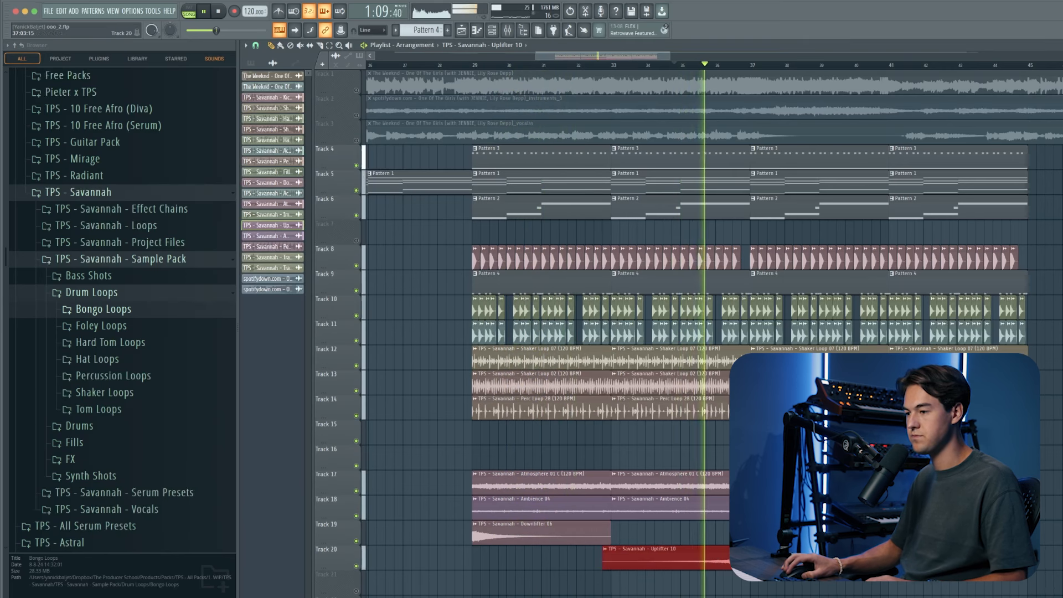
scroll(676, 561, "up", 6)
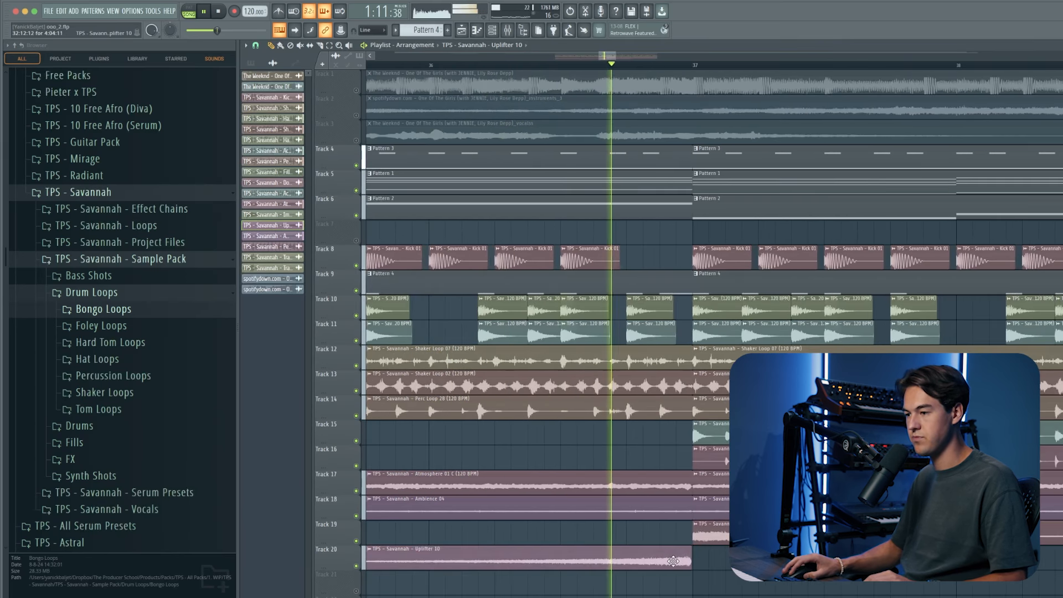
- Play the full arrangement past bar 37 and check the Perc Loop 30 channel settings
scroll(658, 549, "down", 3)
scroll(654, 542, "down", 4)
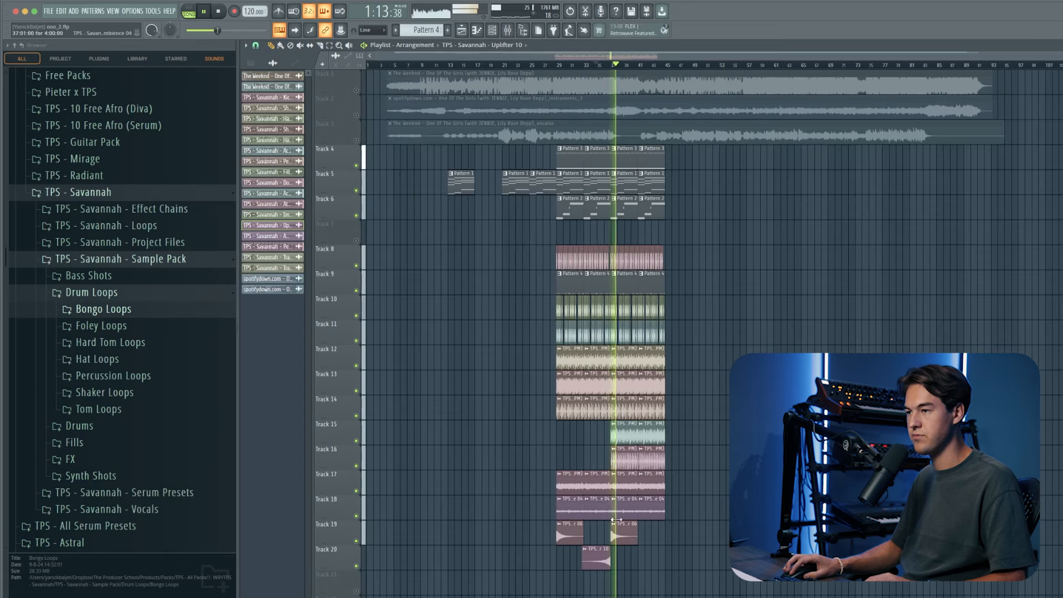
double_click(702, 367)
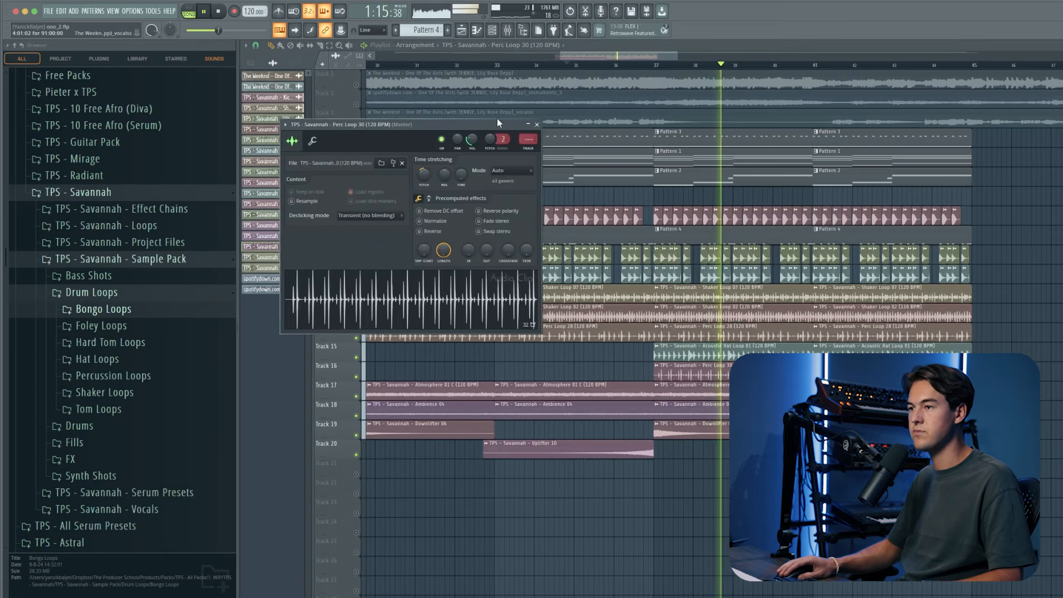
key("Escape")
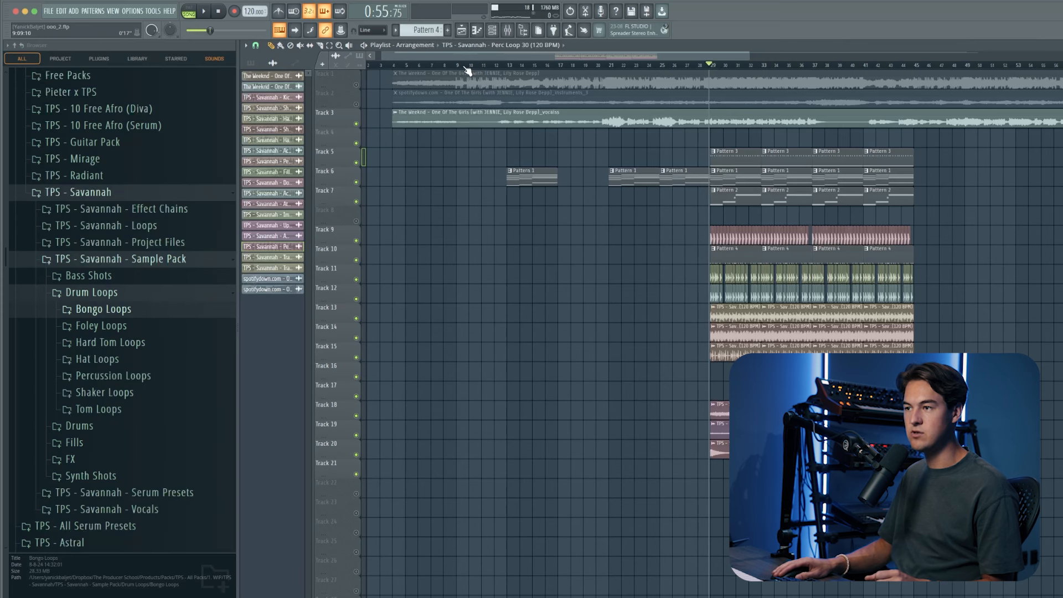
- Solo the instrumental stem on Track 2 and play it from just before bar 9
right_click(356, 106)
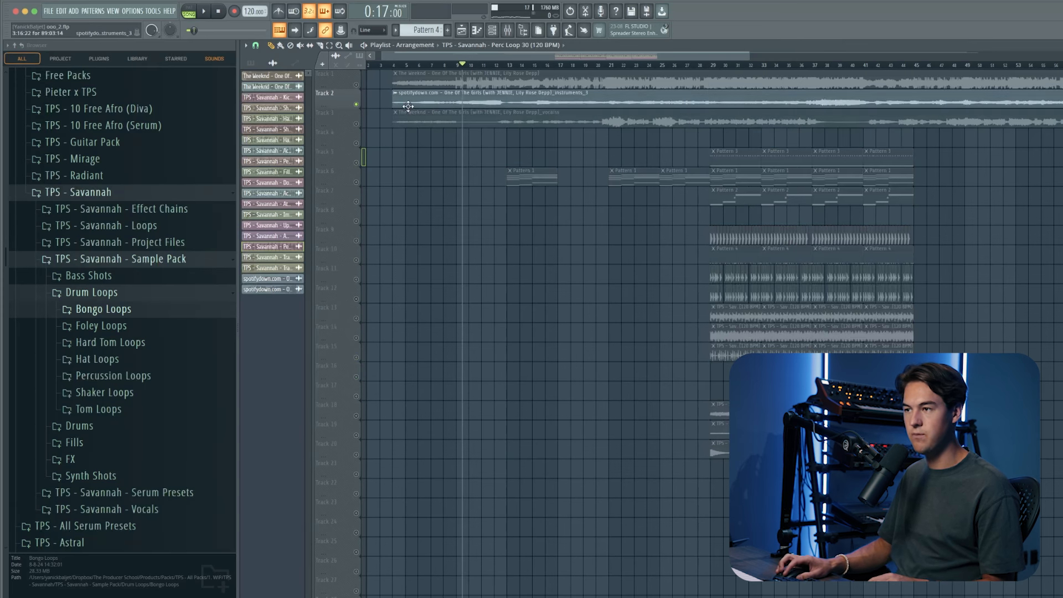
scroll(443, 119, "up", 3)
scroll(476, 119, "up", 3)
scroll(490, 65, "up", 3)
key("space")
scroll(547, 161, "down", 3)
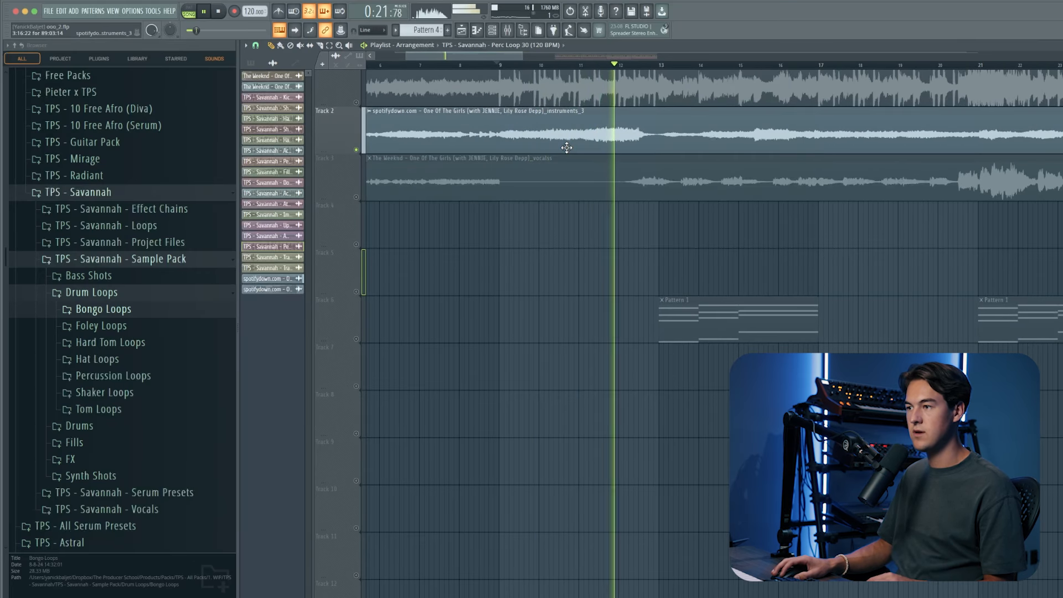
key("space")
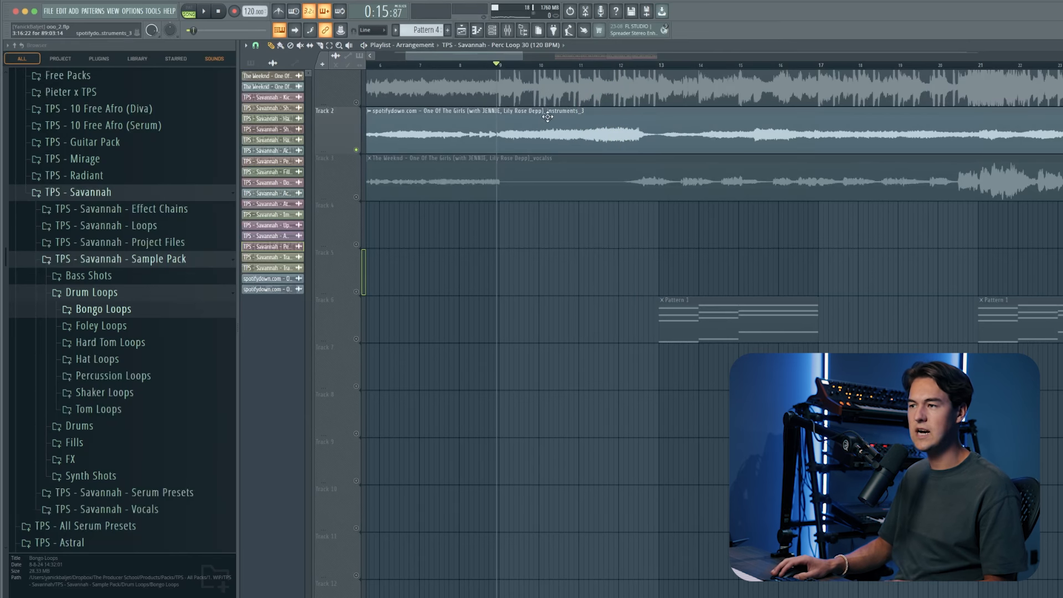
scroll(595, 231, "up", 3)
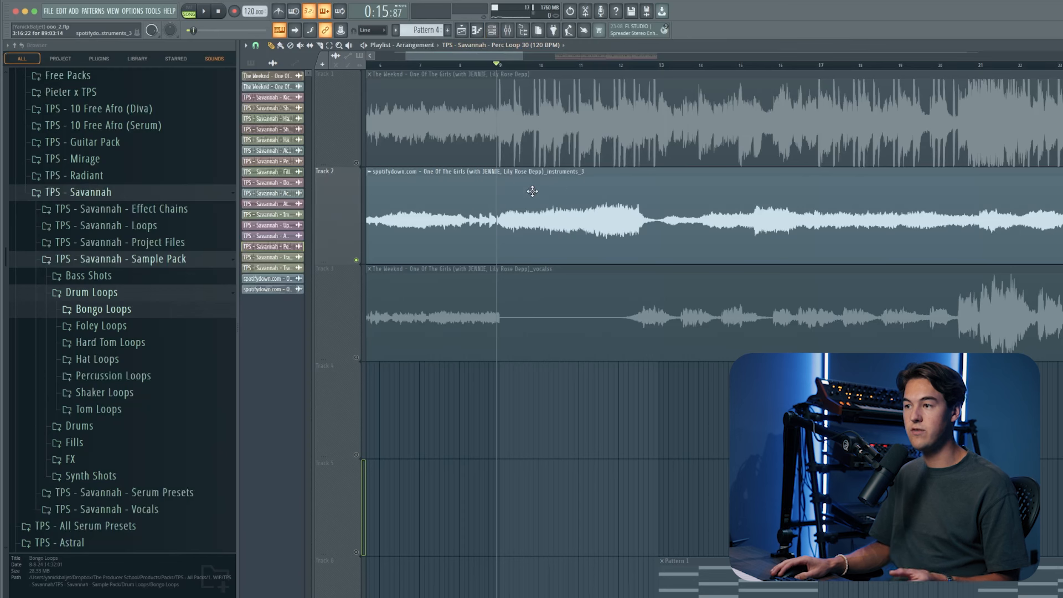
- Add a second Edison to the Master mixer track and record the soloed instrumental into it from just before bar 9
left_click(520, 32)
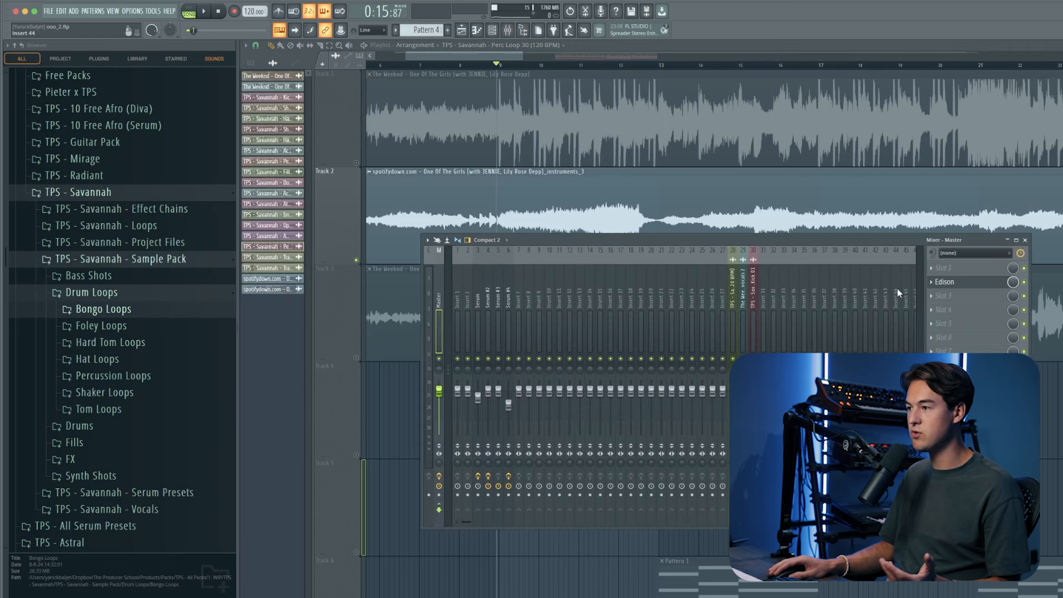
left_click(944, 296)
left_click(1052, 128)
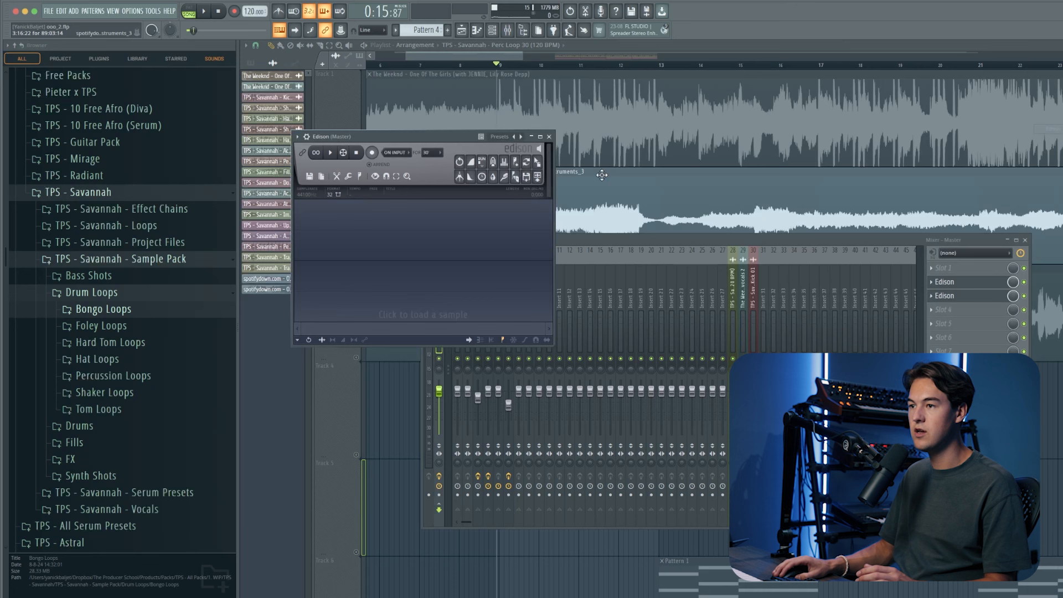
left_click_drag(382, 137, 437, 175)
left_click_drag(611, 383, 640, 407)
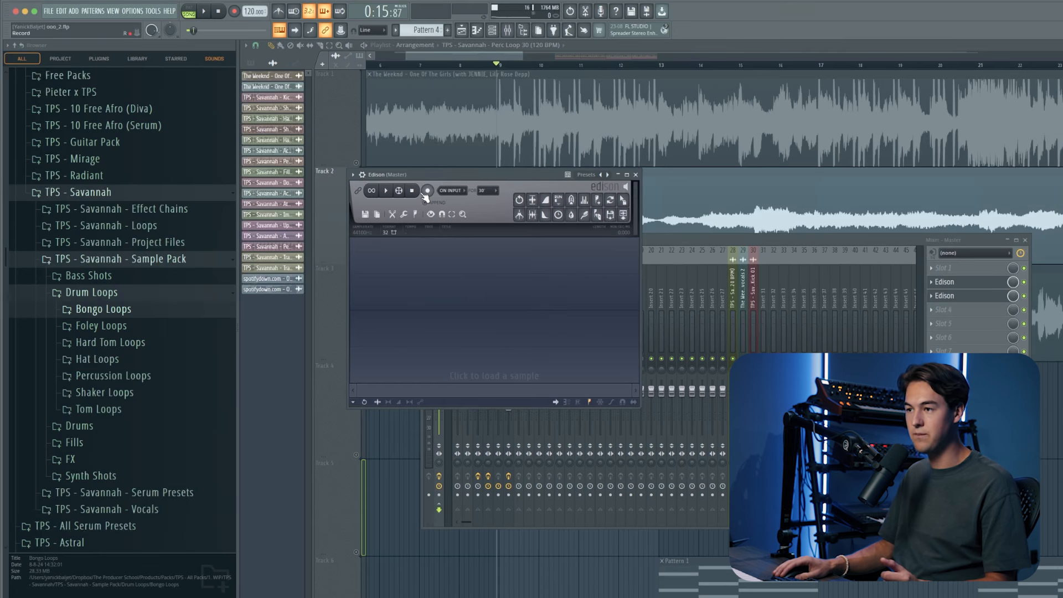
left_click(205, 13)
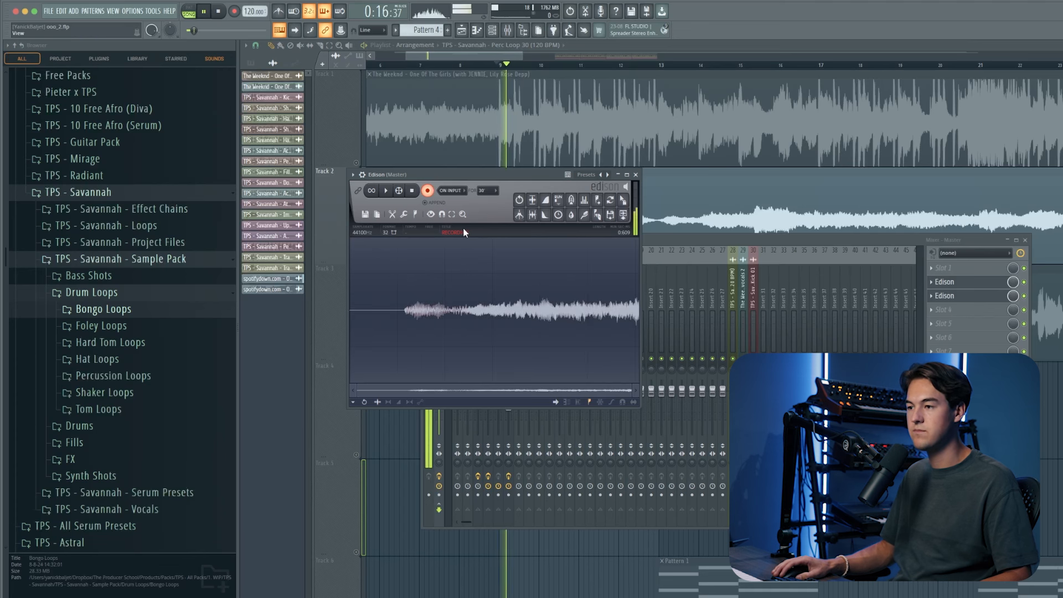
left_click(431, 191)
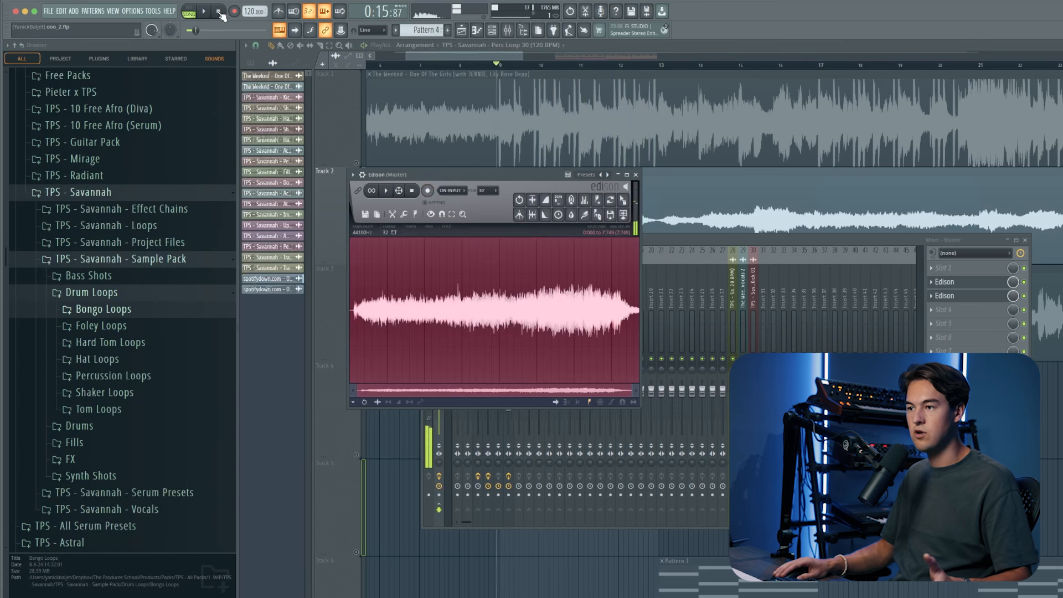
- Show the Unsorted channels, create an empty Pattern 5, and audition Serum #3 as the target instrument
left_click(492, 31)
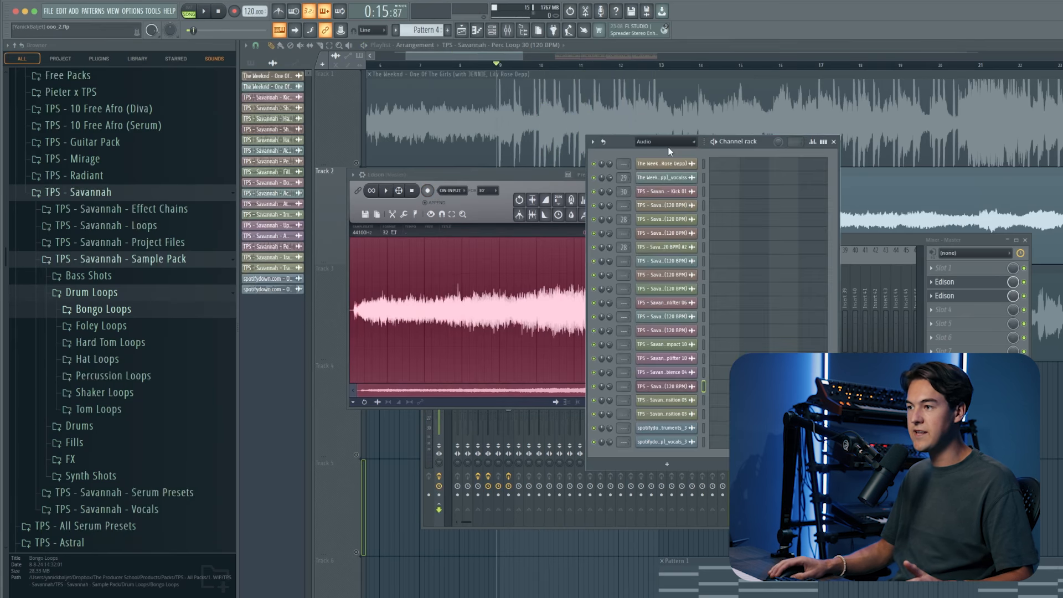
left_click(661, 175)
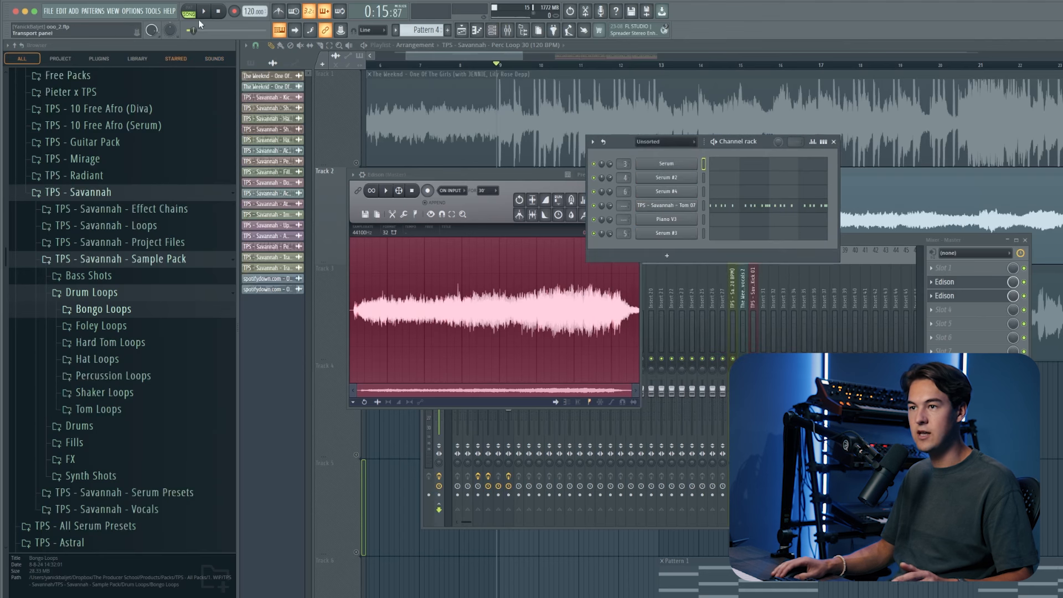
left_click(101, 13)
left_click(142, 30)
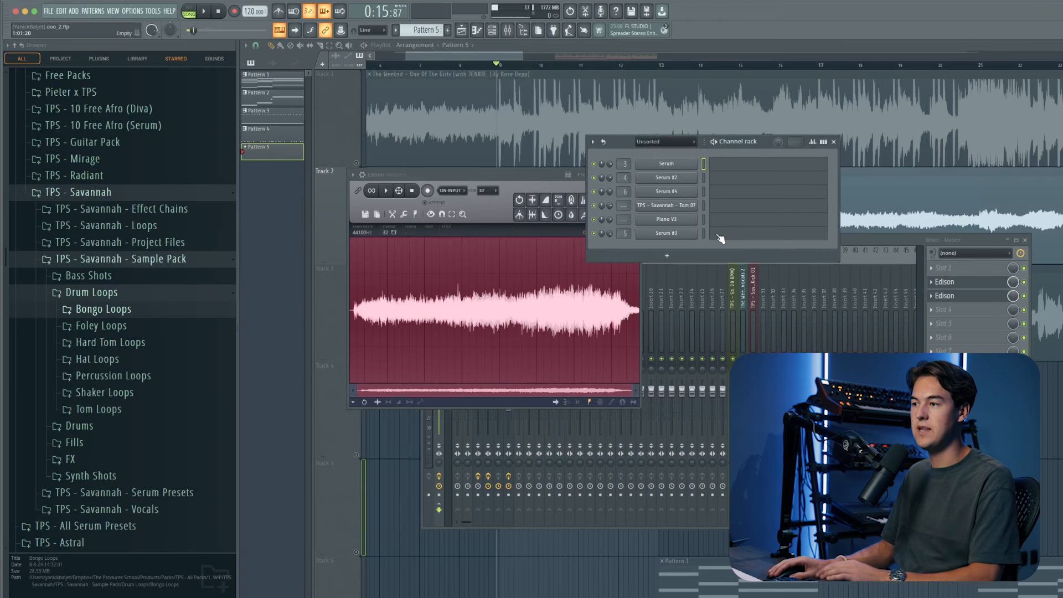
left_click(688, 233)
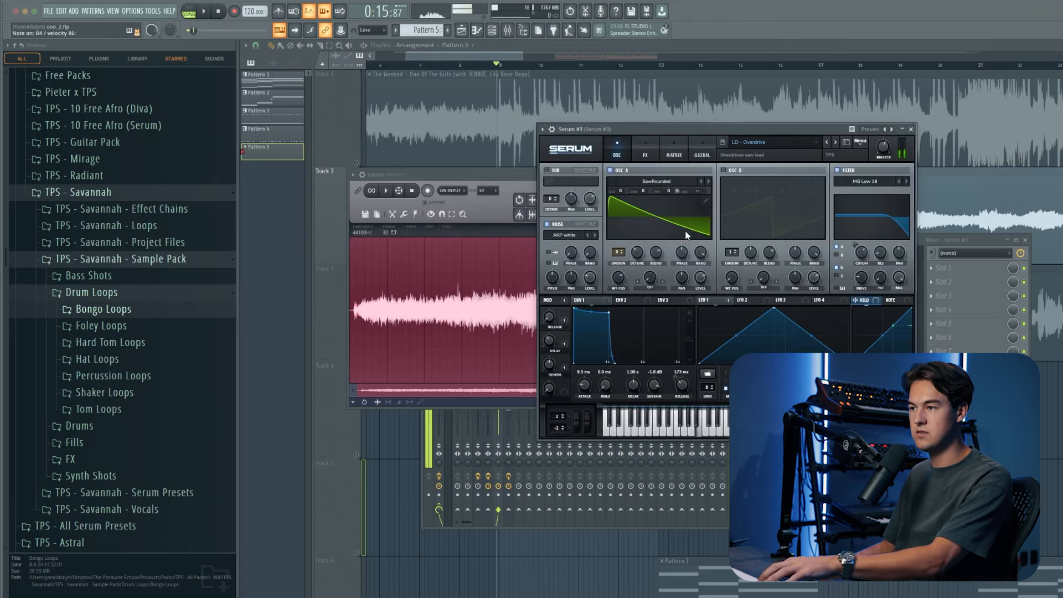
left_click(911, 129)
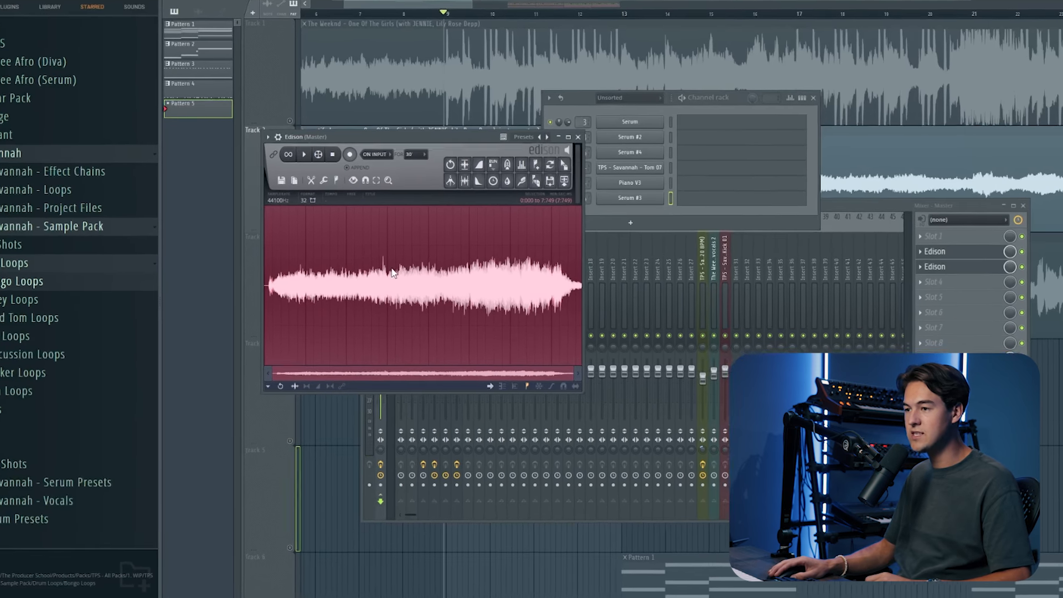
- Convert the Edison recording to score, dump it to the piano roll, and open the resulting Serum #3 notes
right_click(468, 287)
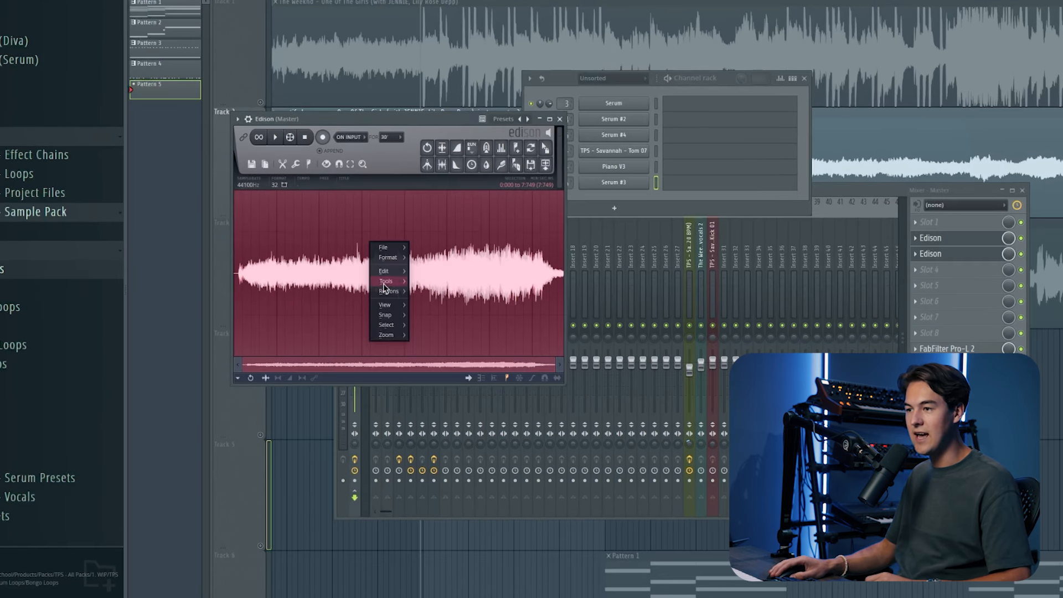
mouse_move(385, 287)
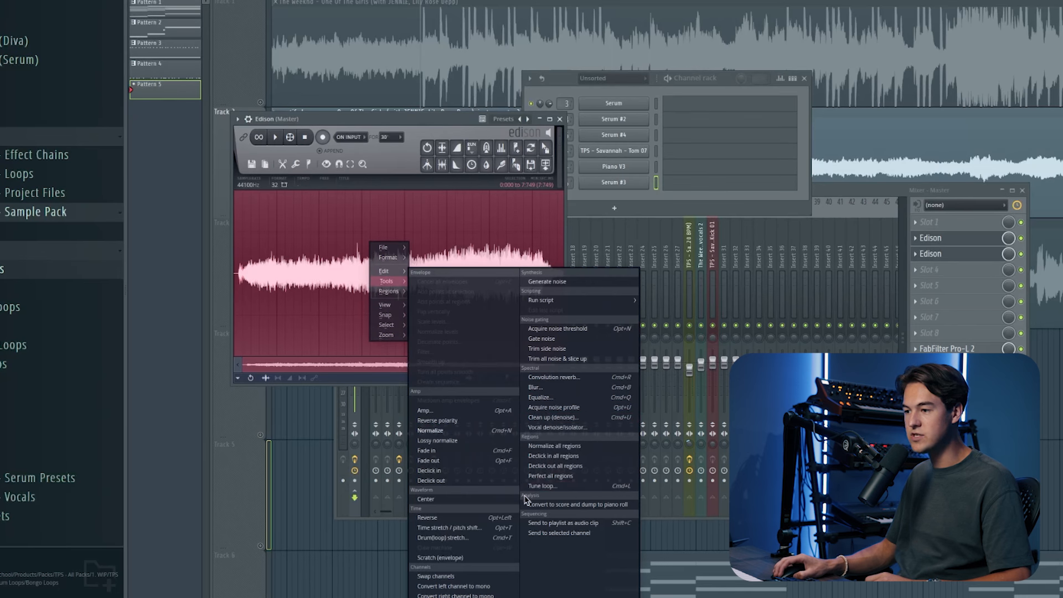
left_click(583, 505)
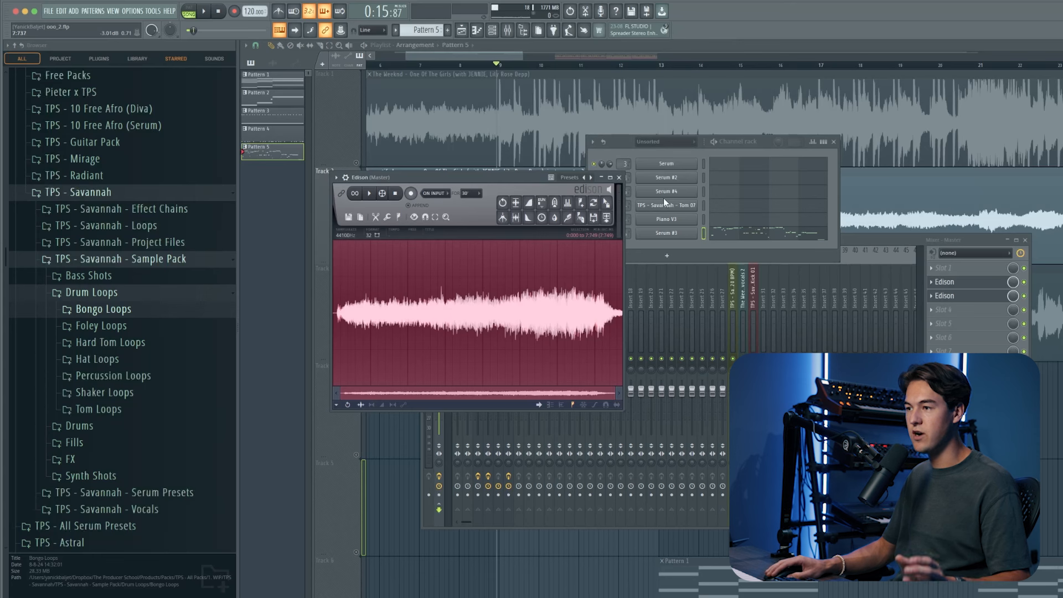
left_click(619, 177)
left_click(741, 228)
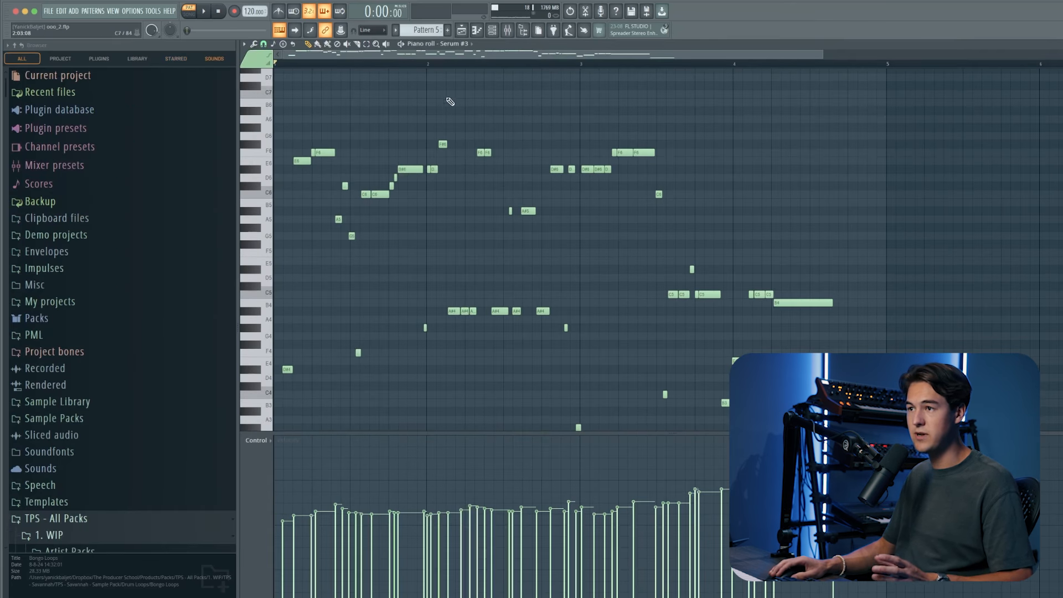
- Review the converted Serum #3 notes and delete all notes from F#5 downwards
scroll(410, 64, "up", 3)
key("space")
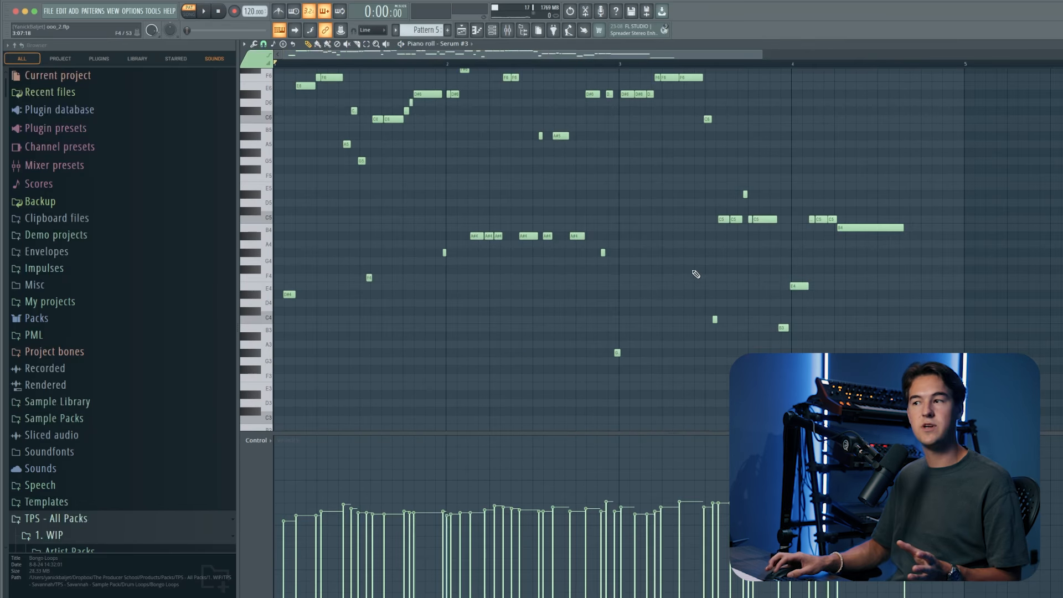
scroll(699, 224, "up", 3)
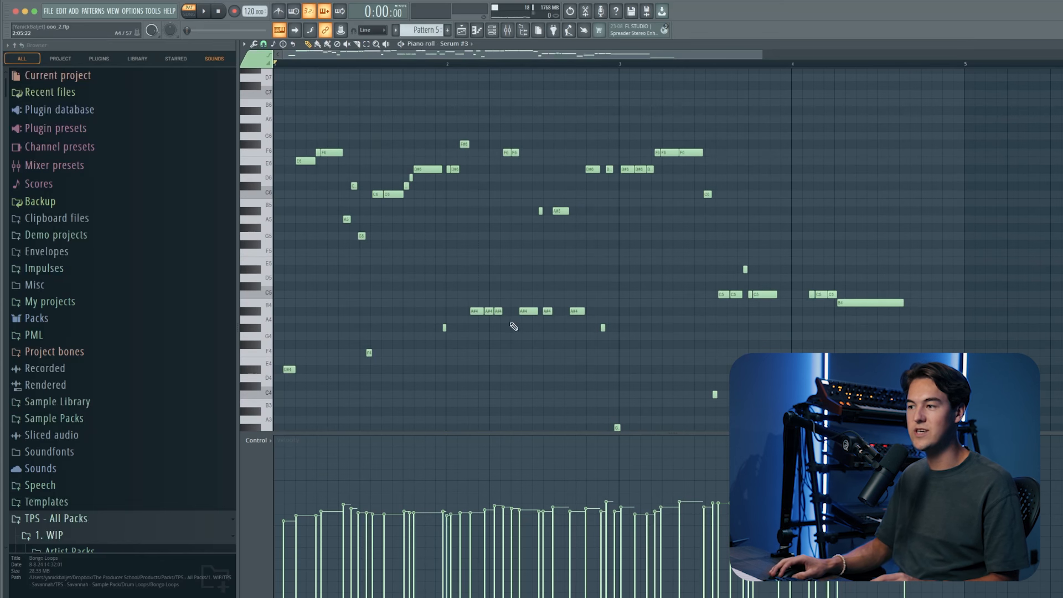
scroll(691, 300, "down", 3)
scroll(650, 311, "up", 3)
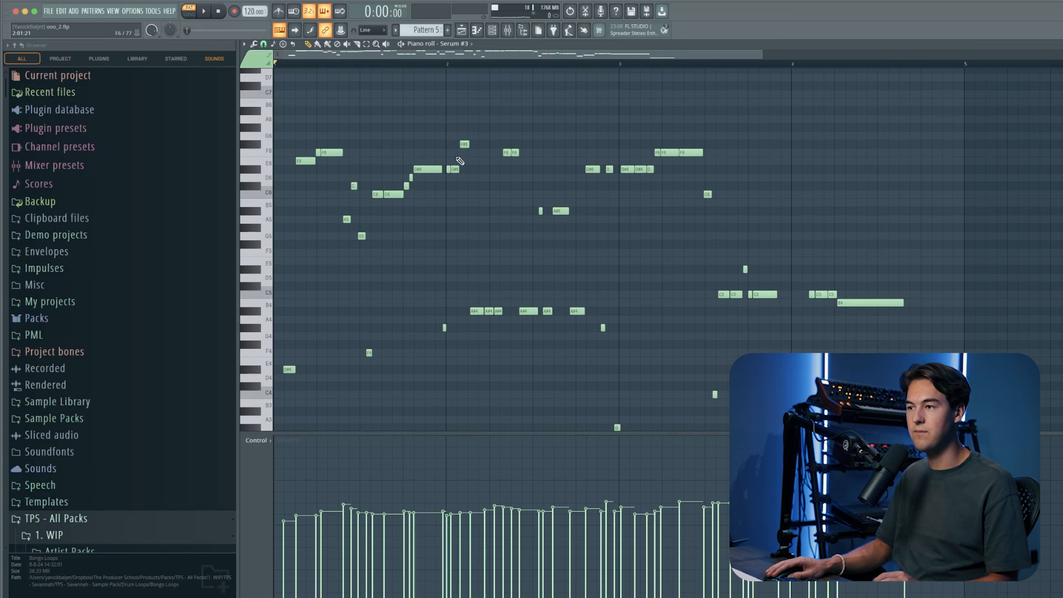
scroll(734, 200, "down", 4)
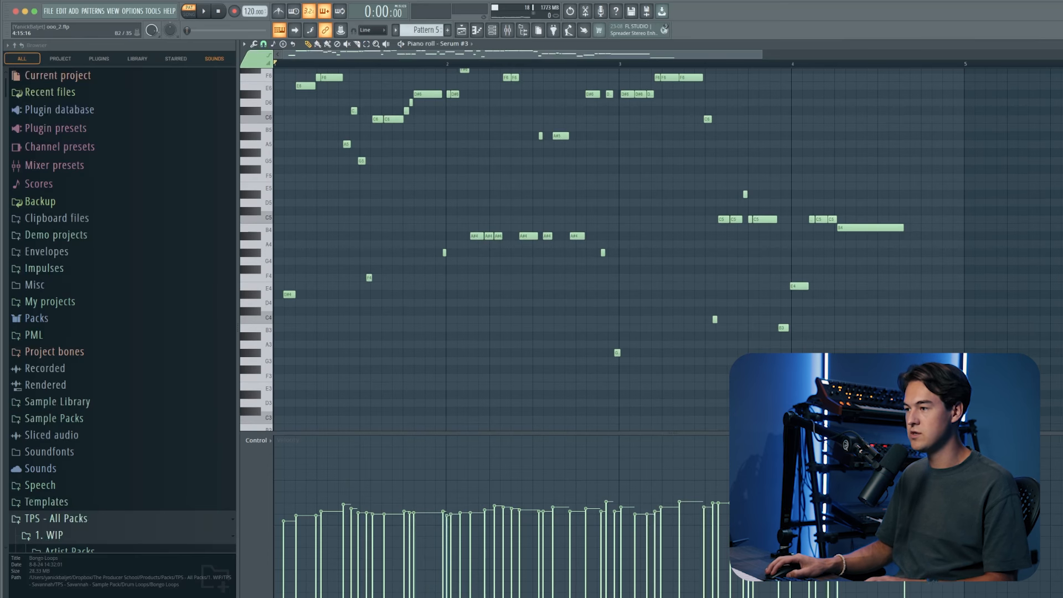
left_click_drag(963, 431, 344, 190)
key("Delete")
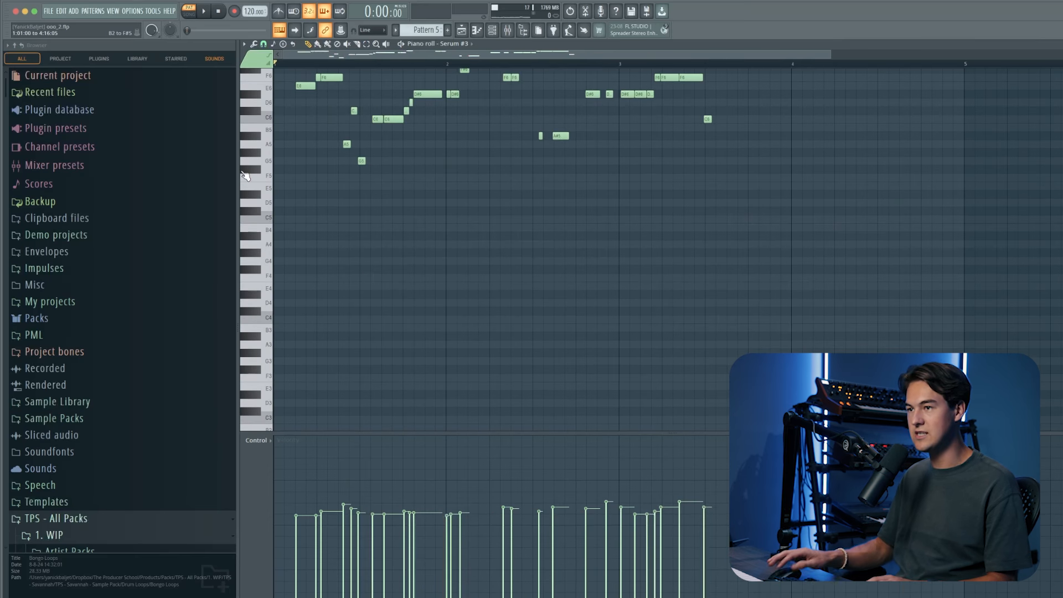
- Play the pattern with the metronome on and delete the stray A5, G5 and C#6 notes in bar 1
scroll(265, 175, "up", 3)
scroll(271, 138, "up", 2)
key("space")
left_click(278, 11)
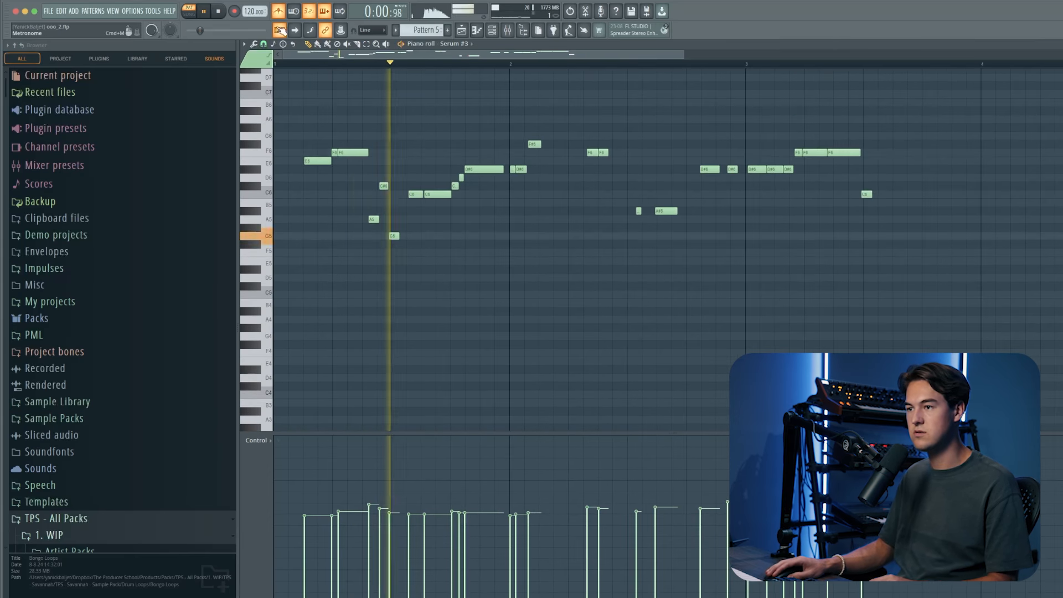
right_click(373, 220)
right_click(394, 235)
right_click(384, 186)
key("space")
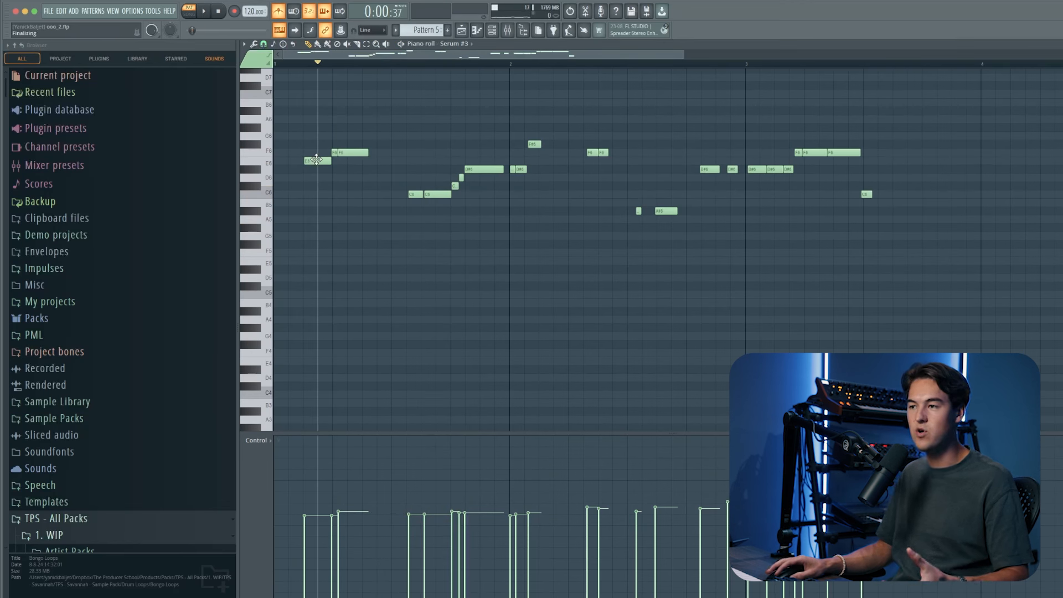
- Remove the opening E6 note, shift the remaining melody so its F6 starts at bar 1, and replay it
scroll(333, 187, "up", 3)
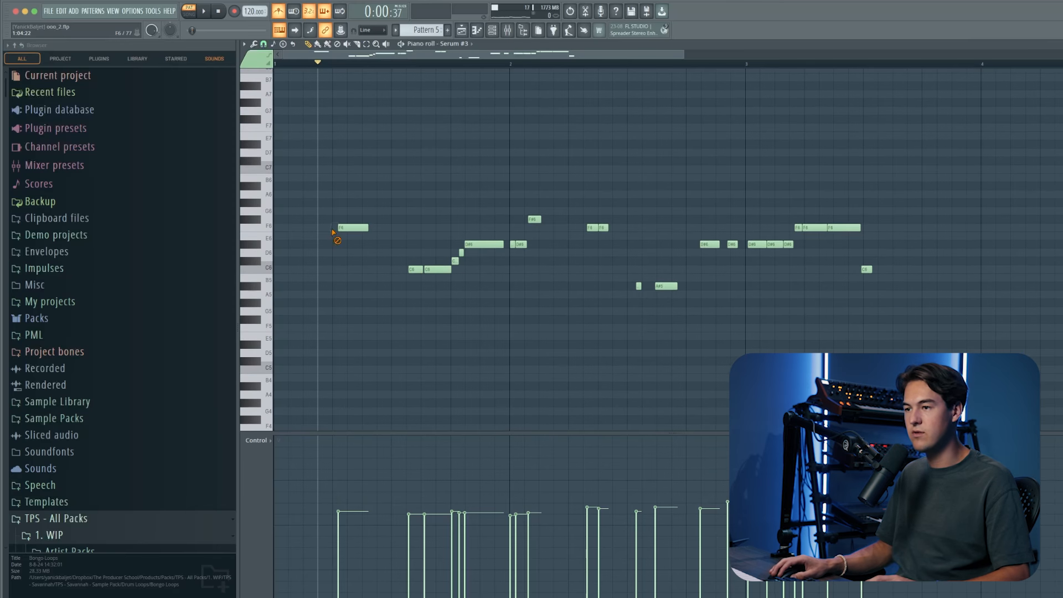
key("ctrl+a")
mouse_move(357, 231)
left_mouse_down()
mouse_move(270, 231)
mouse_move(349, 232)
mouse_move(356, 244)
left_mouse_up()
left_click(278, 65)
right_click(332, 177)
key("space")
key("space")
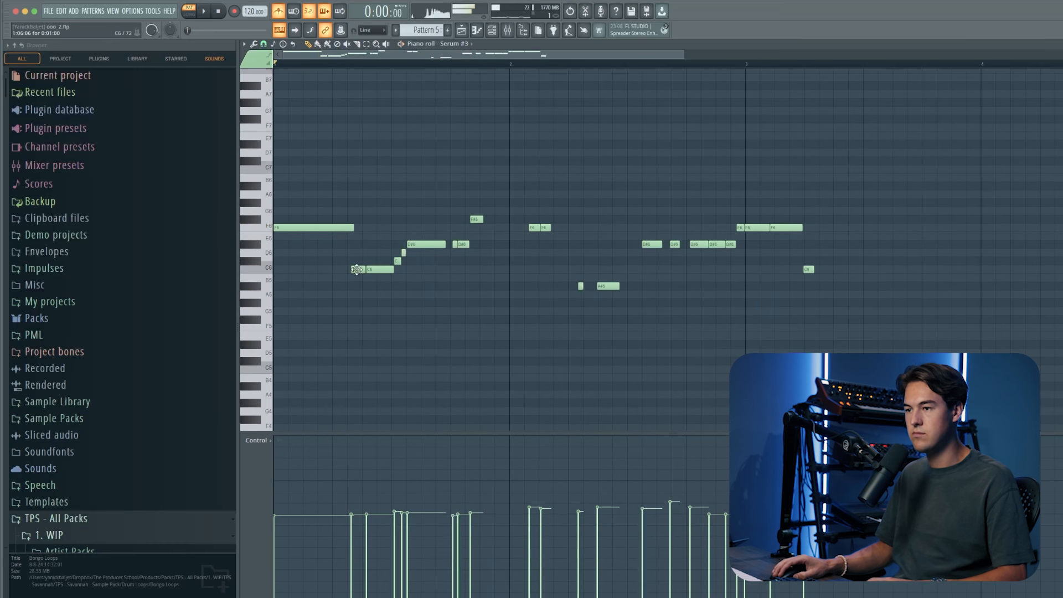
- Quantize the melody, clean up the short C6 notes, and make the opening F6 end where C6 starts at step 5
key("ctrl+q")
key("space")
right_click(355, 269)
left_click_drag(346, 228, 363, 230)
key("space")
left_click_drag(374, 270, 350, 266)
key("space")
left_click_drag(357, 229, 333, 229)
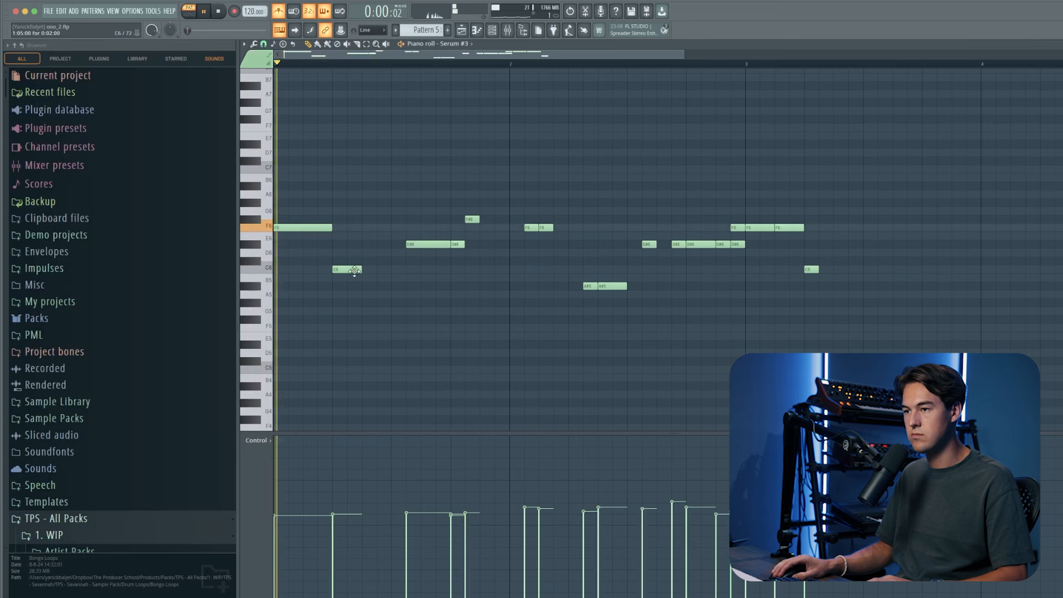
- Lengthen and merge the C6, D#6, F6 and A#5 notes into one sustained, gapless melody during playback
key("space")
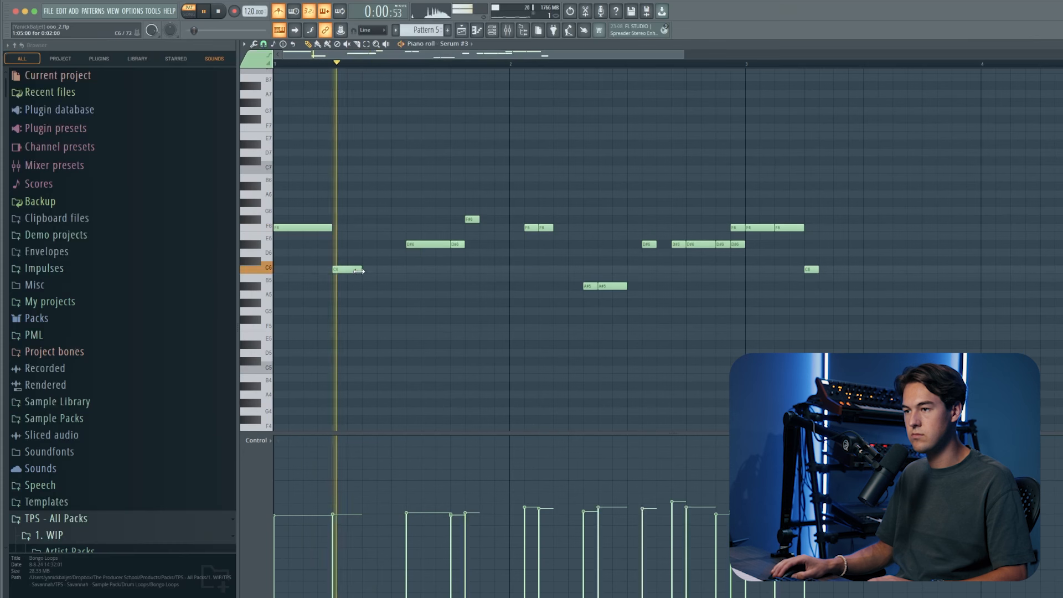
left_click_drag(359, 270, 408, 275)
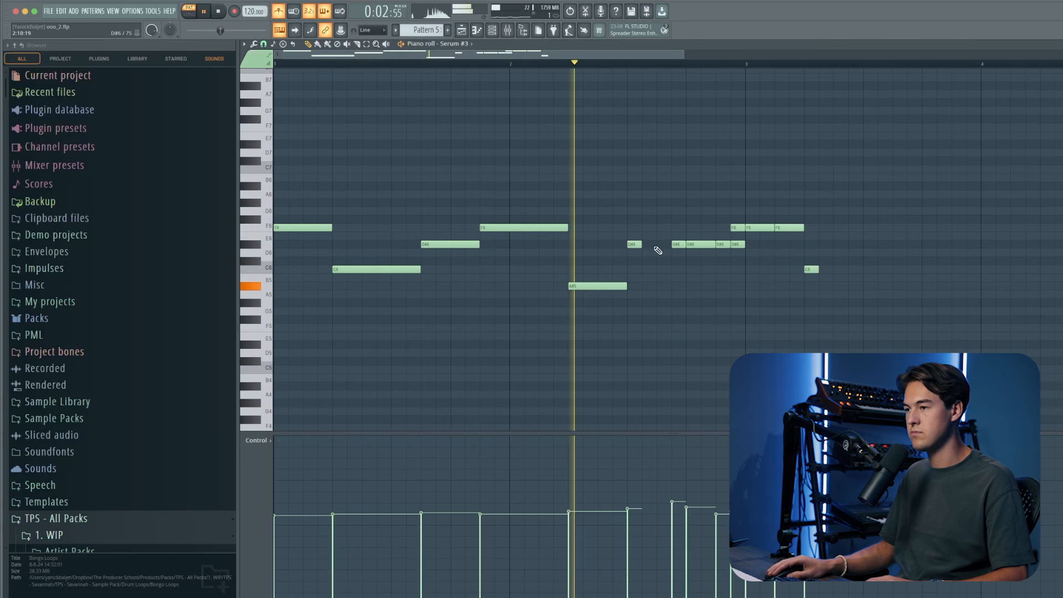
left_click_drag(641, 244, 675, 244)
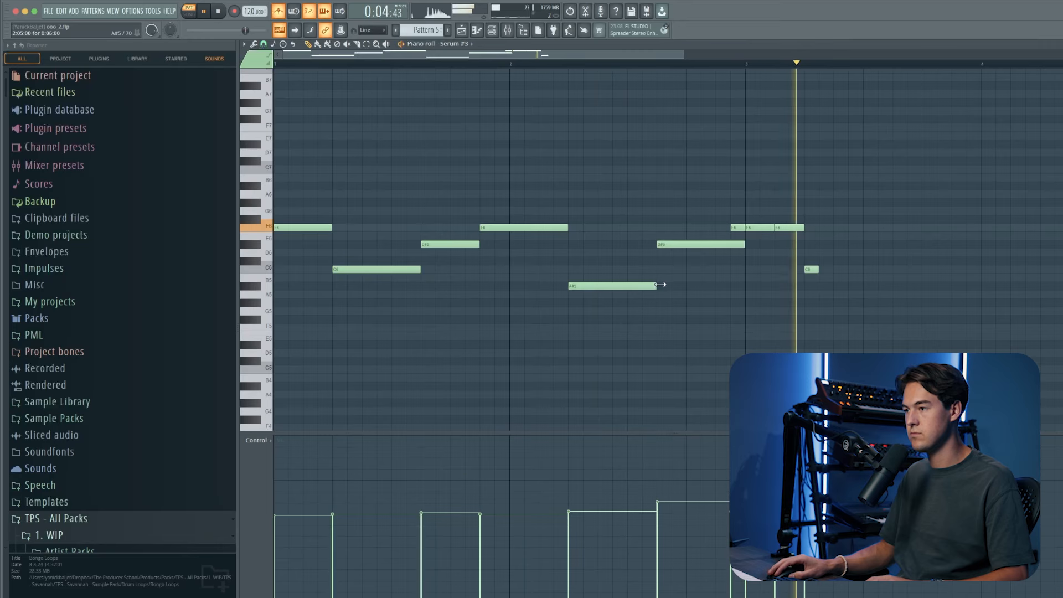
- Delete the leftover F6 and C6 notes from bar 3, duplicate the two-bar melody into bars 3 and 4, and replay it
scroll(642, 271, "down", 3)
key("space")
right_click(567, 228)
right_click(586, 228)
right_click(599, 269)
mouse_move(614, 331)
left_mouse_down()
mouse_move(273, 200)
mouse_move(597, 225)
left_mouse_up()
key("space")
left_click(507, 143)
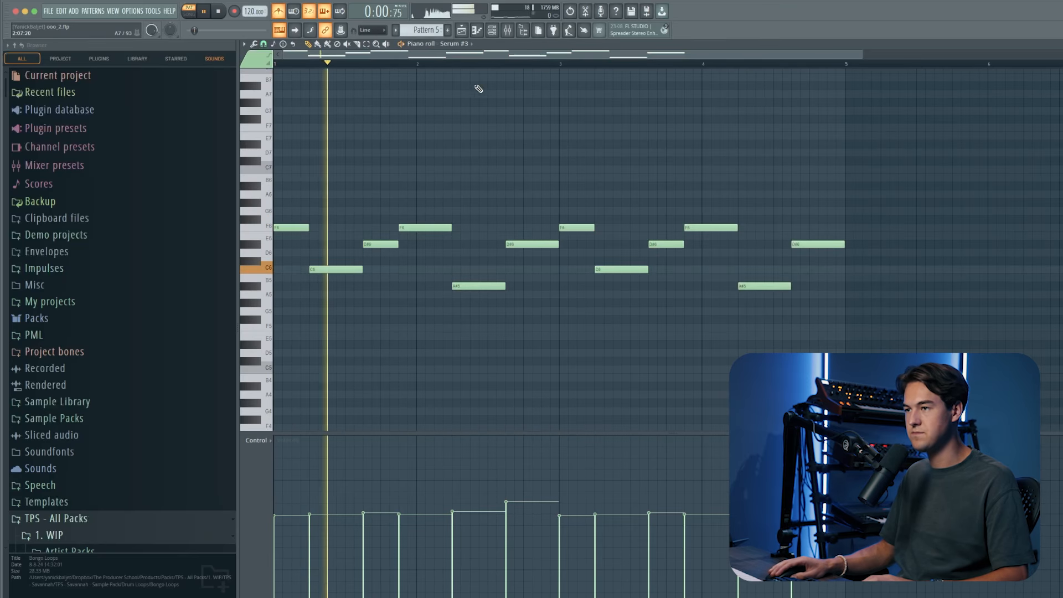
- Place Pattern 5 on Track 4 at bar 37 and enable the Track 6 chords alongside it
key("F5")
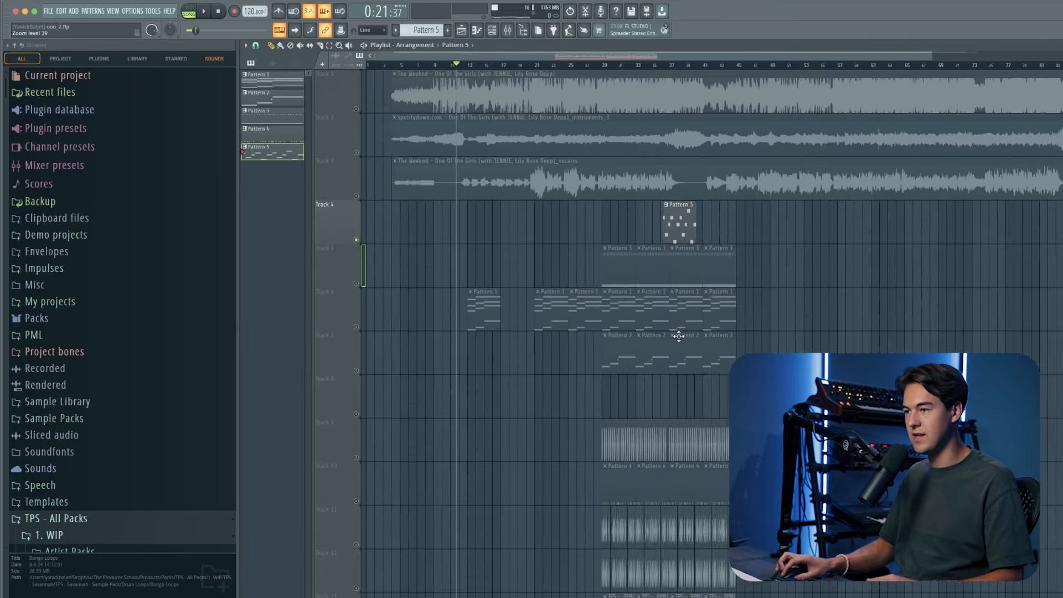
left_click_drag(681, 224, 795, 225)
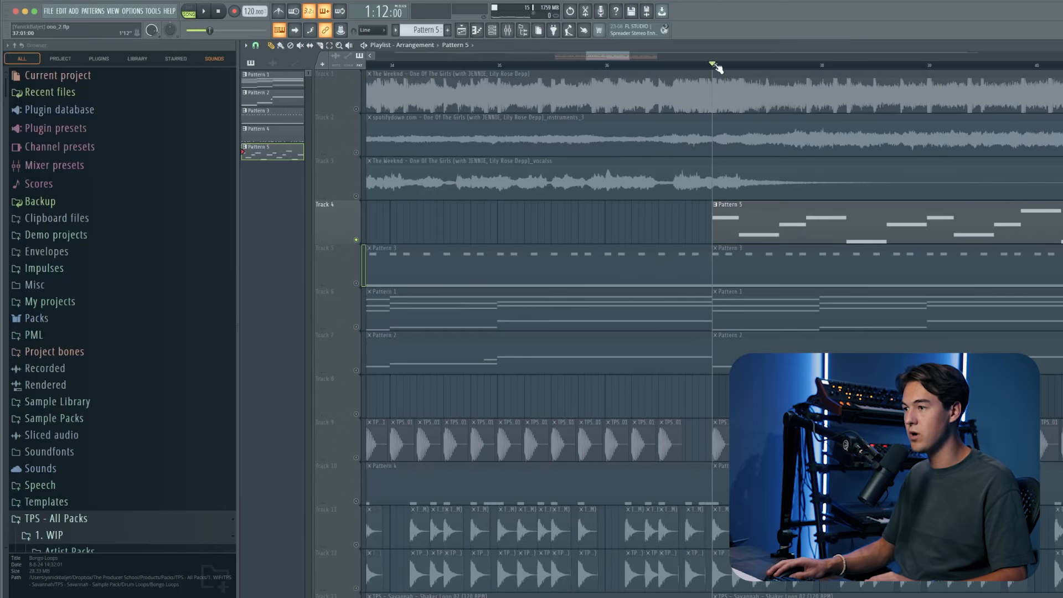
left_click(358, 328)
scroll(397, 299, "down", 5)
scroll(410, 271, "down", 2)
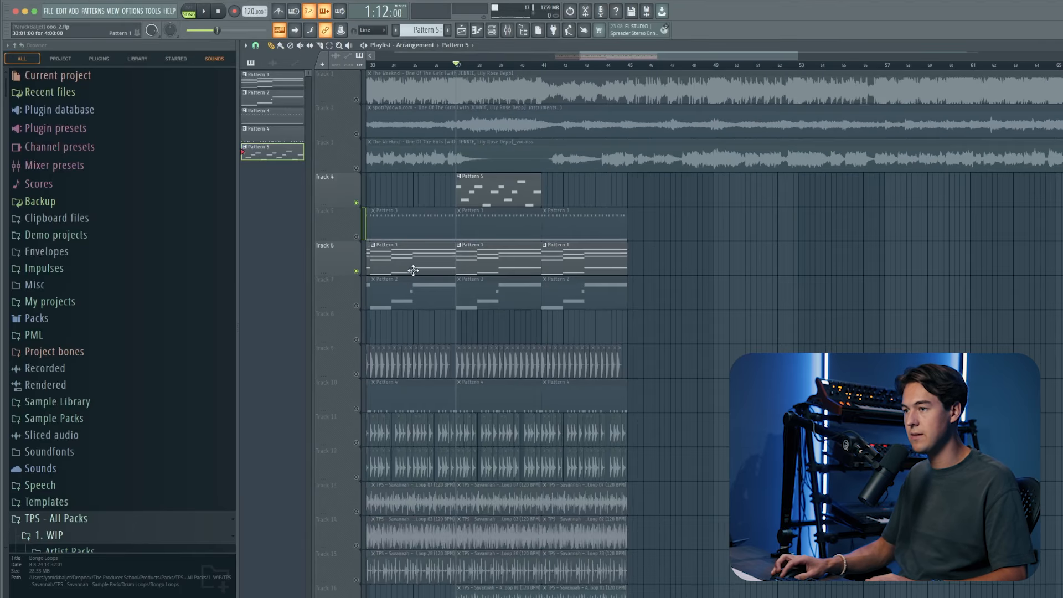
- Open the Pattern 5 melody for editing, transpose all its notes down one octave, and play it
scroll(411, 271, "up", 3)
left_click_drag(743, 191, 720, 191)
double_click(747, 203)
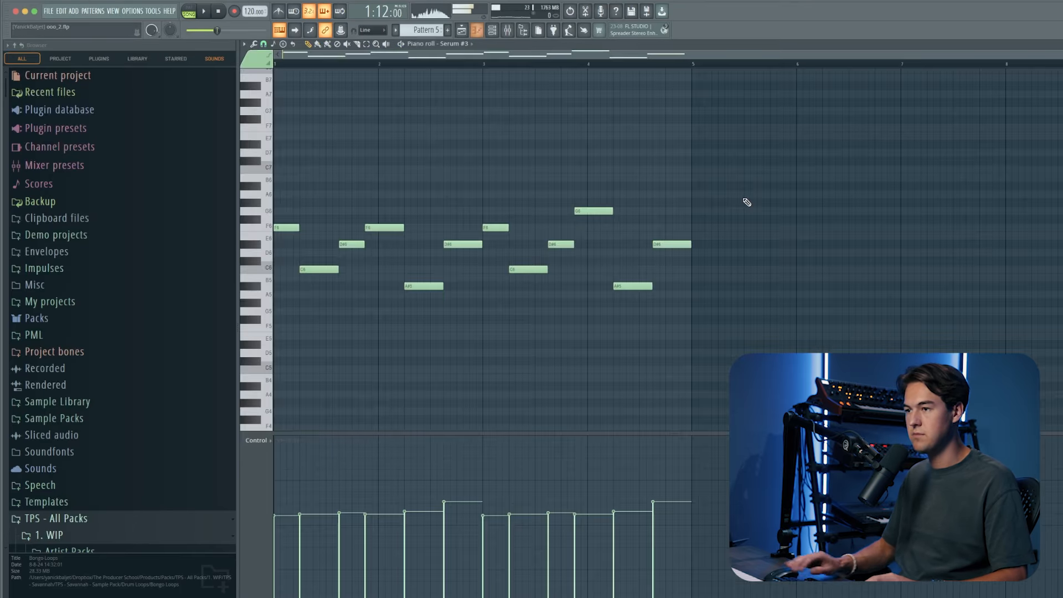
key("ctrl+Down")
key("space")
- Vary the melody's ending: shorten the G5, follow it with F5 at bar 4, raise the next A#4 to D5, and trim the F5 to meet it
scroll(310, 279, "up", 3)
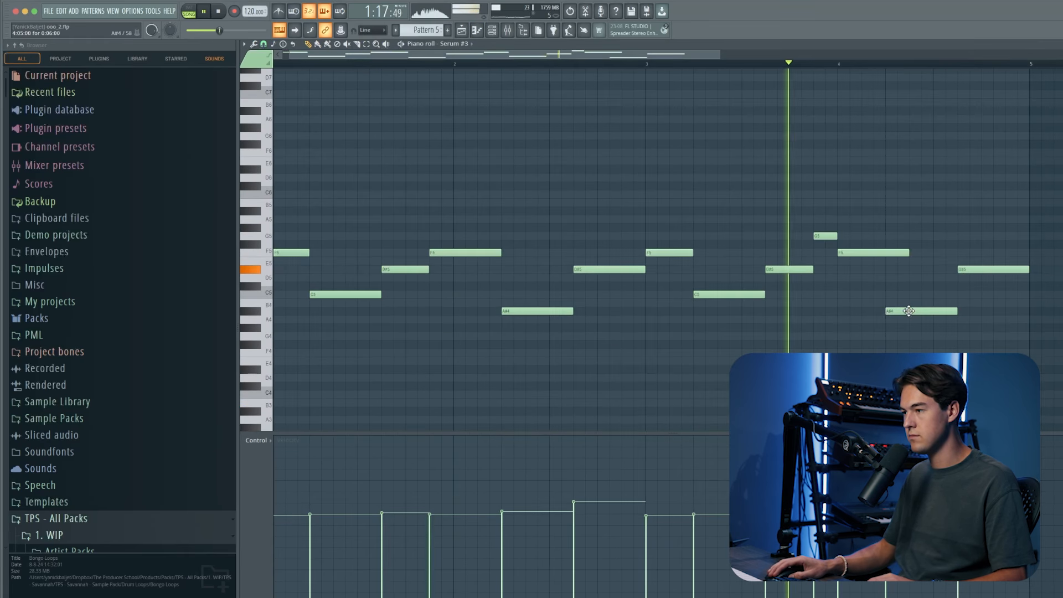
left_click_drag(909, 311, 909, 277)
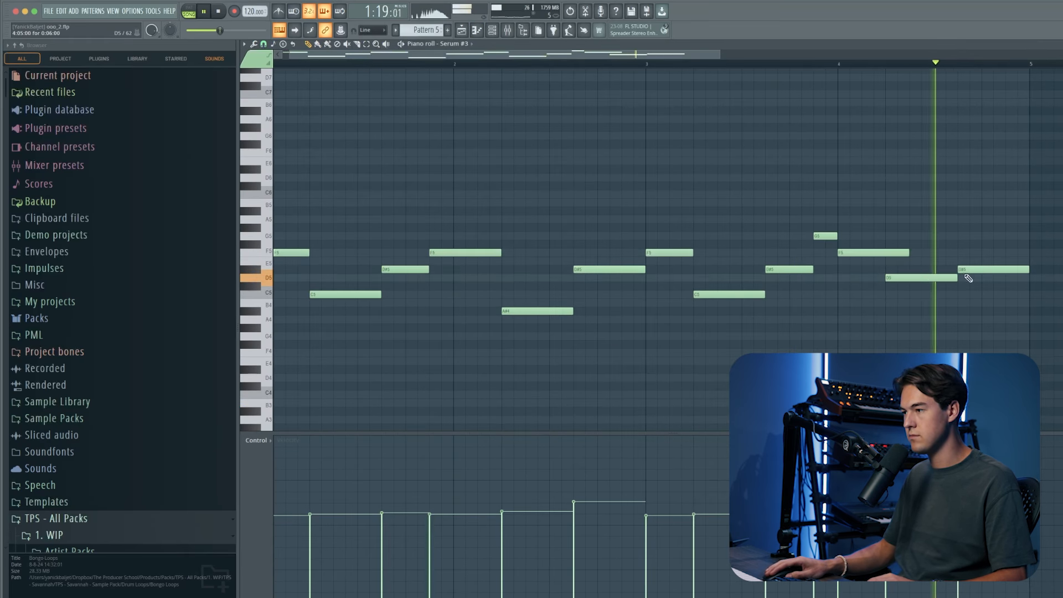
left_click(994, 271)
left_click_drag(909, 254, 892, 253)
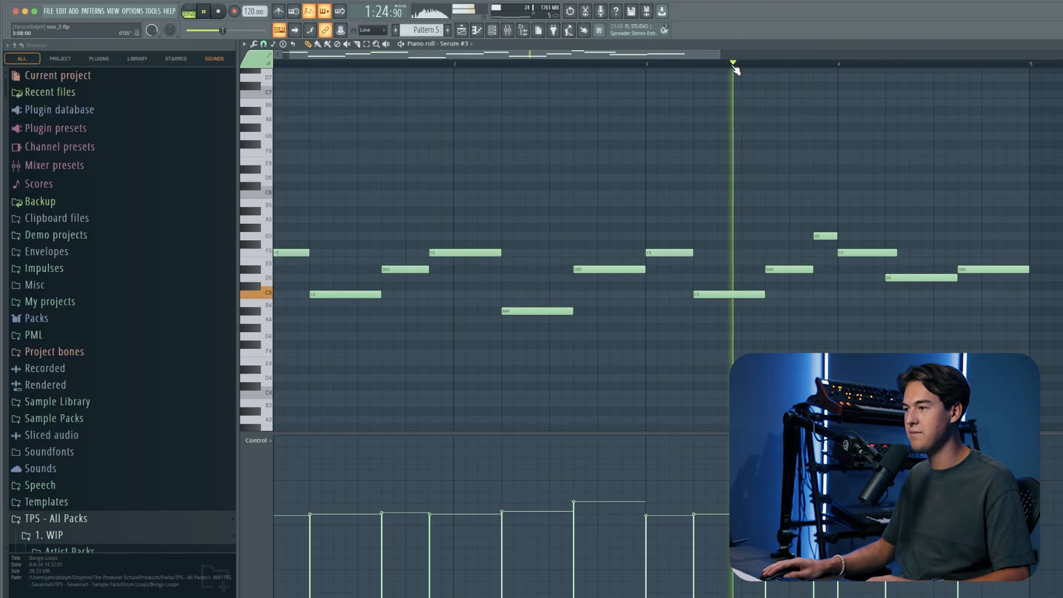
left_click_drag(897, 253, 884, 254)
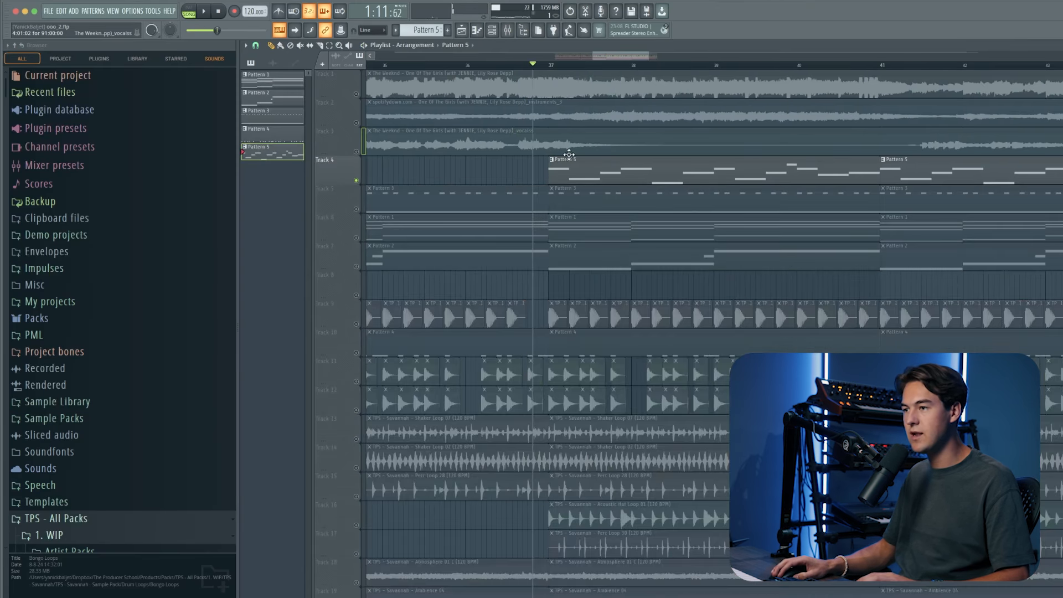
- Add Fruity Reeverb 2 to the Serum #3 mixer track, adjust its wet level and set the dry level to about 92% during playback
left_click(469, 31)
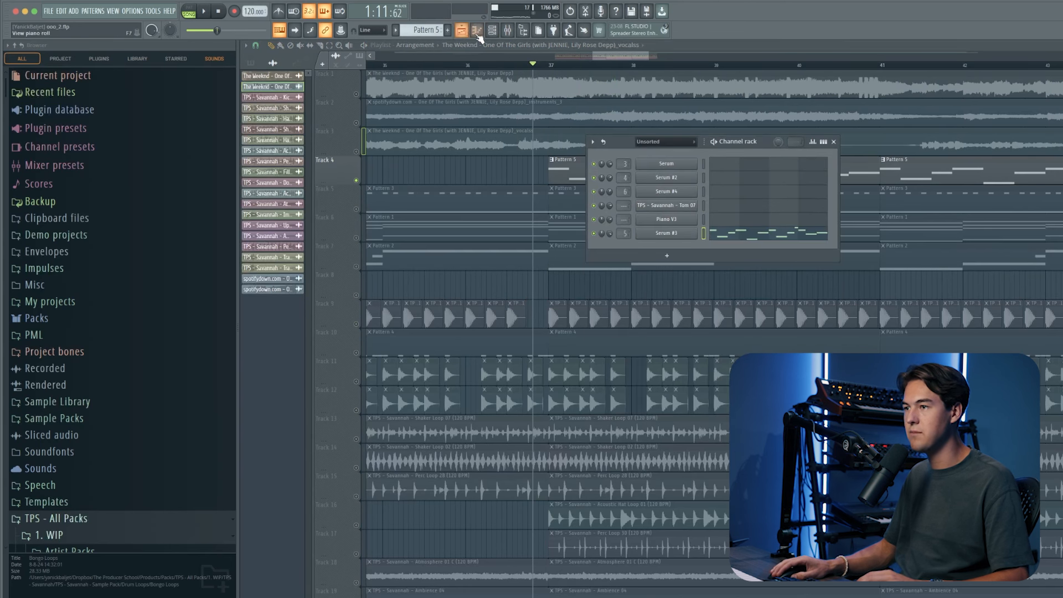
left_click(508, 31)
key("space")
left_click(500, 302)
left_click(986, 270)
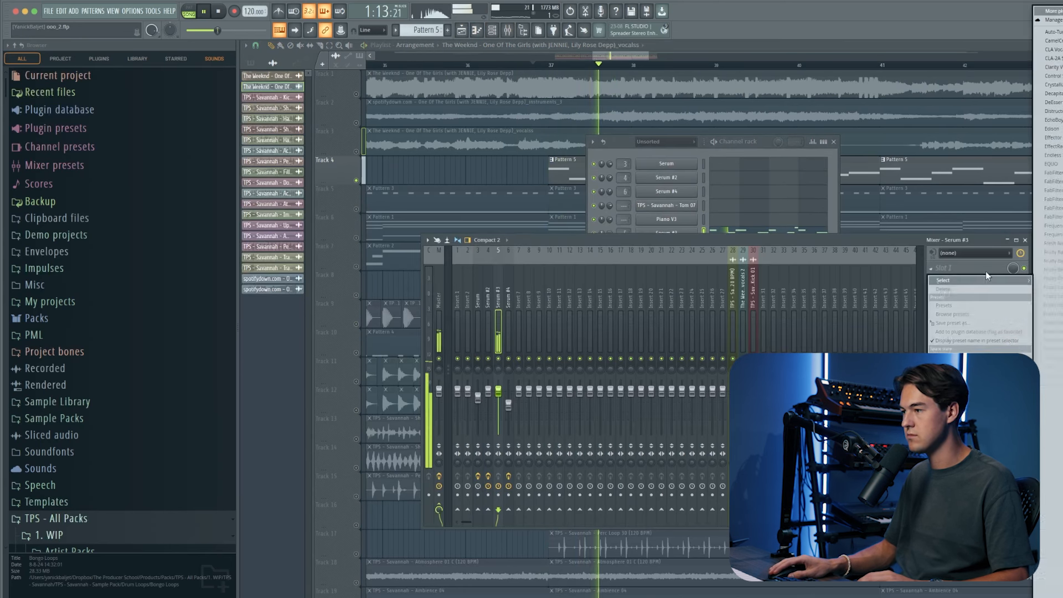
left_click(1049, 384)
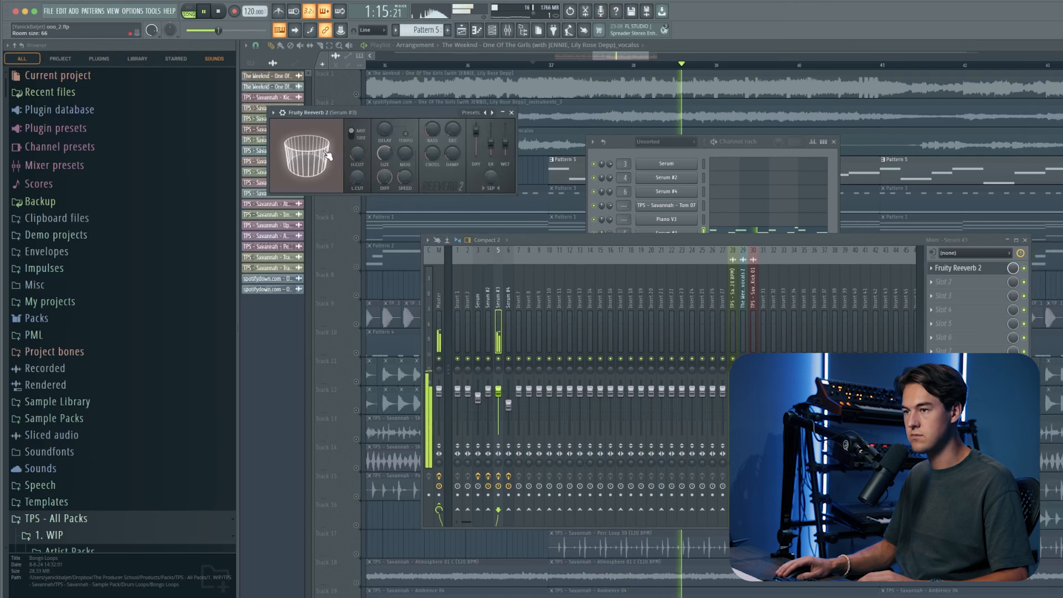
left_click_drag(505, 145, 506, 139)
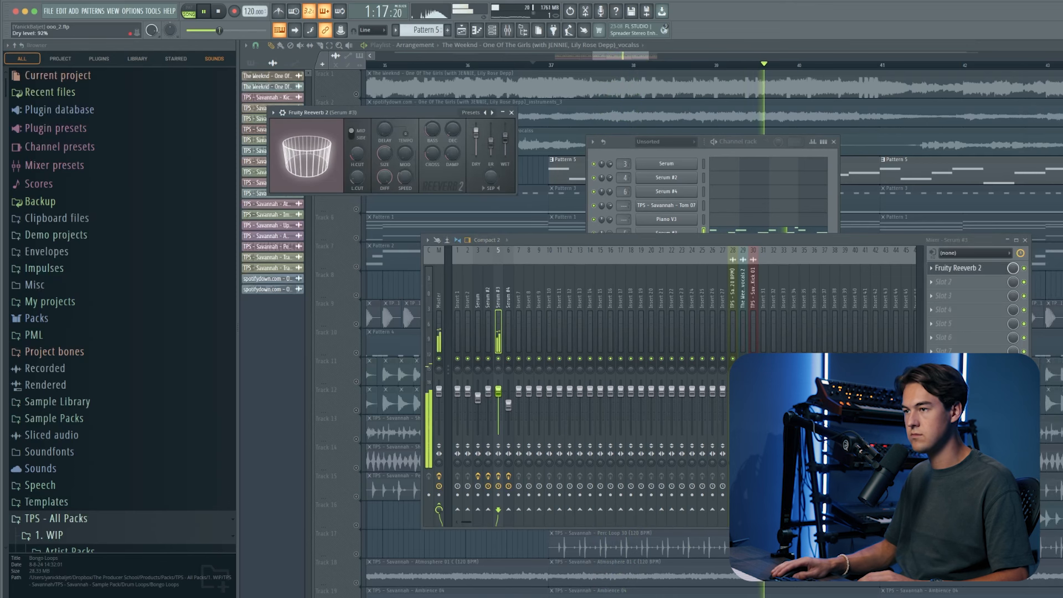
key("space")
- Add Kickstart 2 to slot 7 of the Serum #3 mixer track and reduce its mix to about 56% while listening
left_click(979, 351)
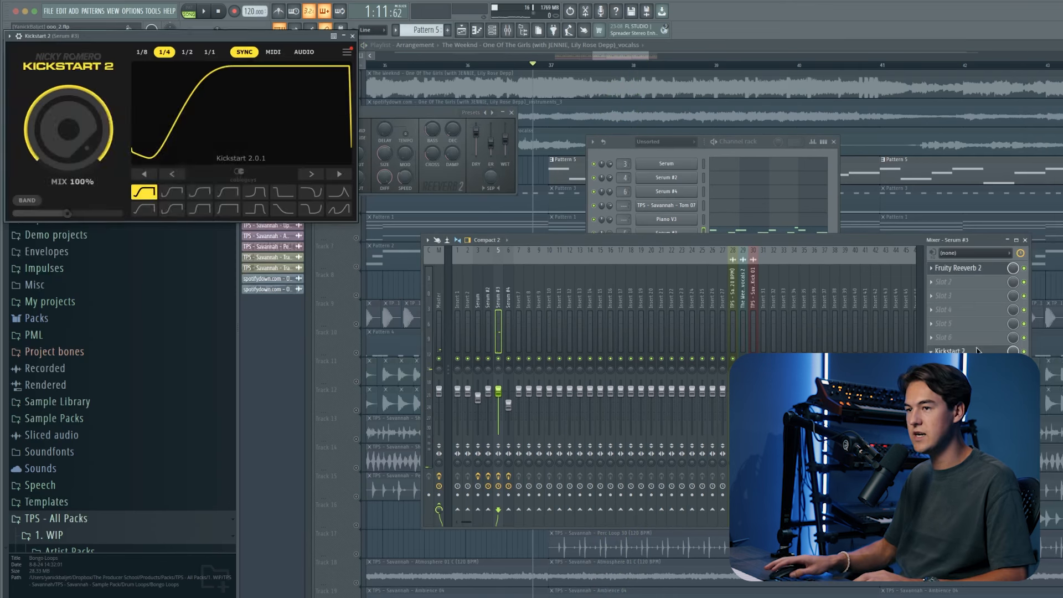
key("space")
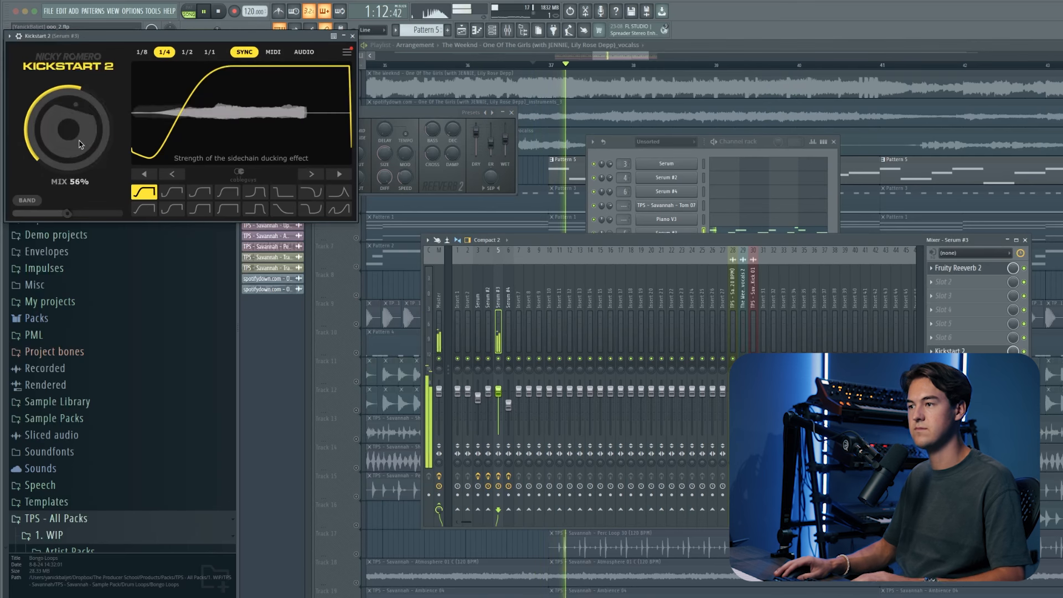
left_click(352, 36)
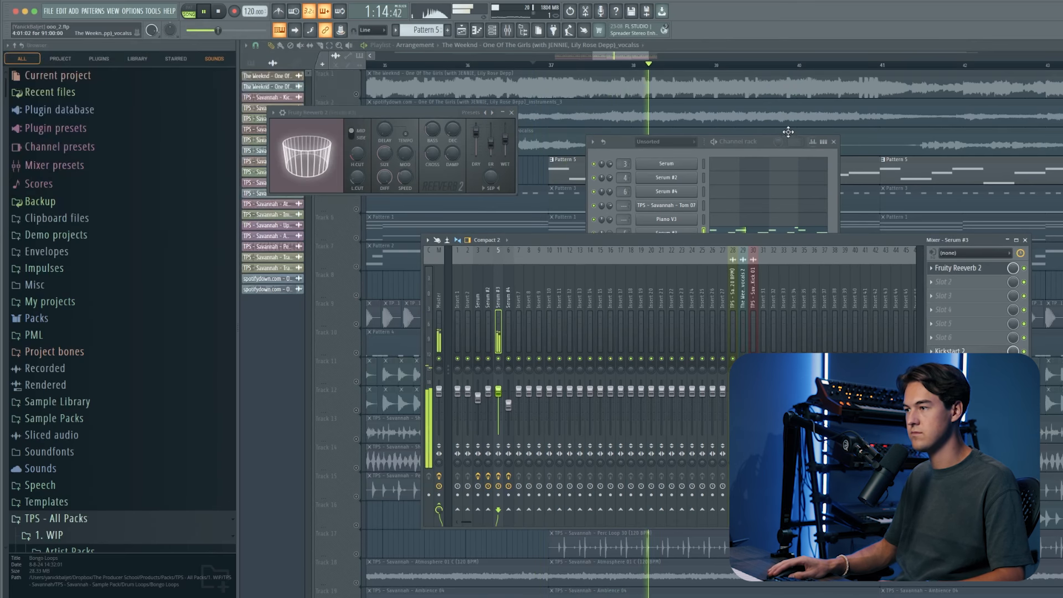
left_click(833, 143)
left_click(1024, 241)
key("space")
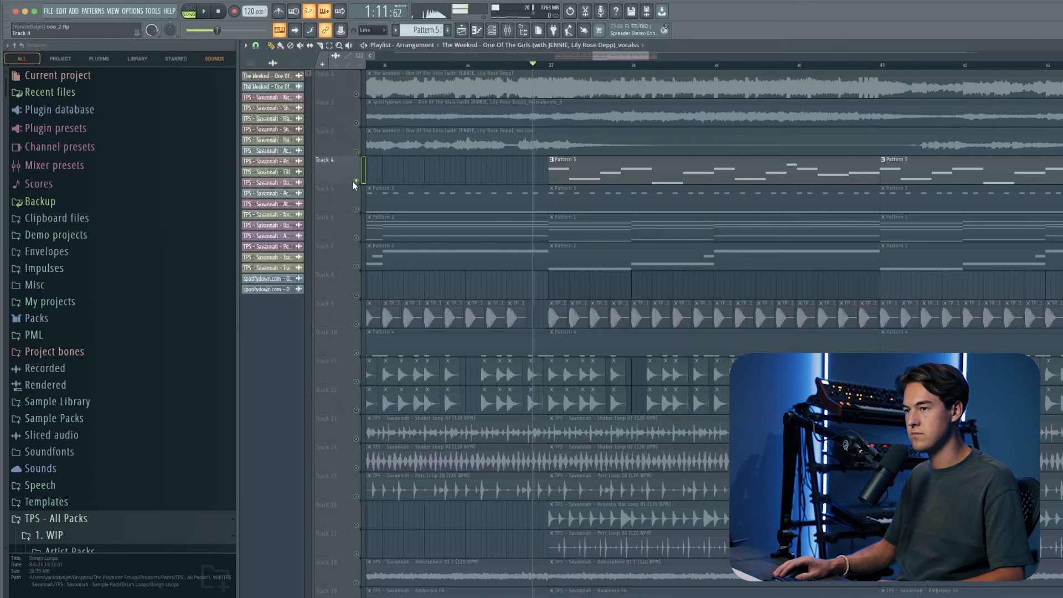
- Unsolo Track 4, play the full arrangement, and mute the original song and instrumental on Tracks 1 and 2
right_click(356, 181)
key("space")
left_click(358, 123)
left_click(357, 94)
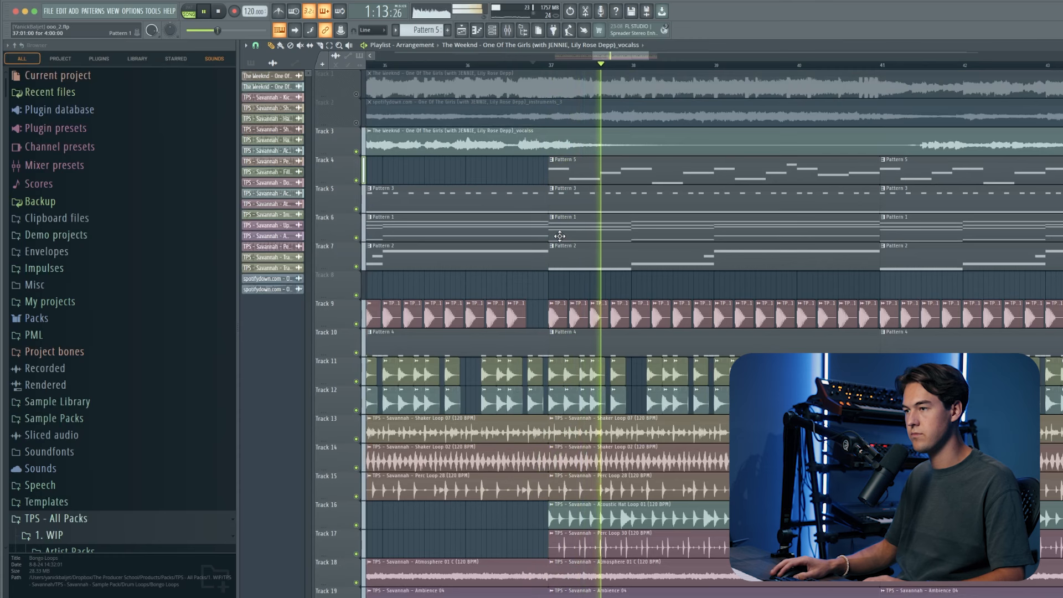
- Lower the Serum #3 mixer volume to 97% while the full arrangement plays
left_click(508, 32)
left_click_drag(499, 391, 498, 393)
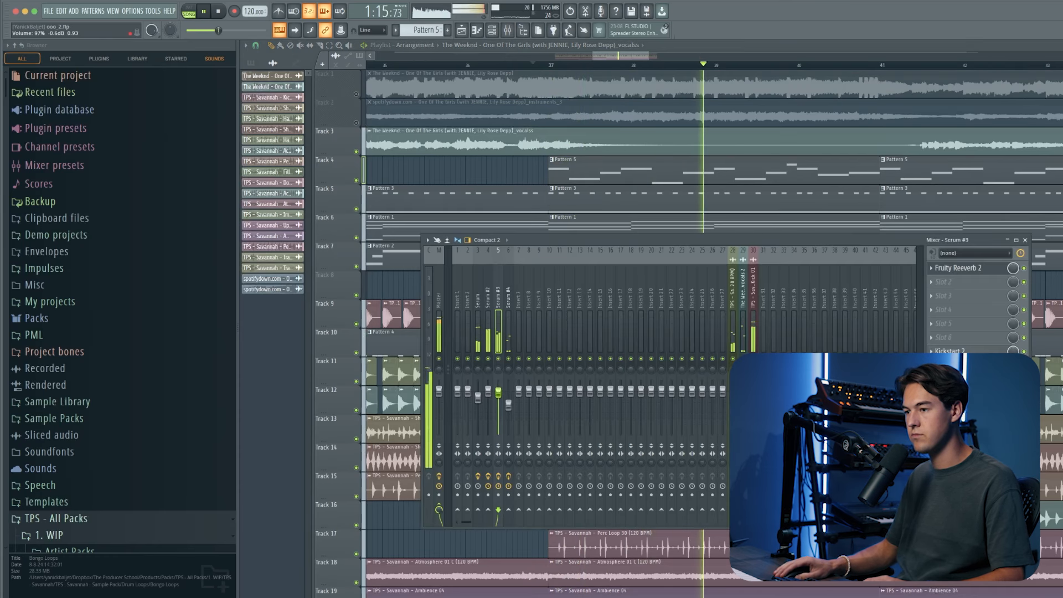
left_click(487, 185)
- Mute the Track 3 vocals and play the arrangement from shortly before bar 25
scroll(485, 238, "down", 2)
scroll(486, 237, "down", 1)
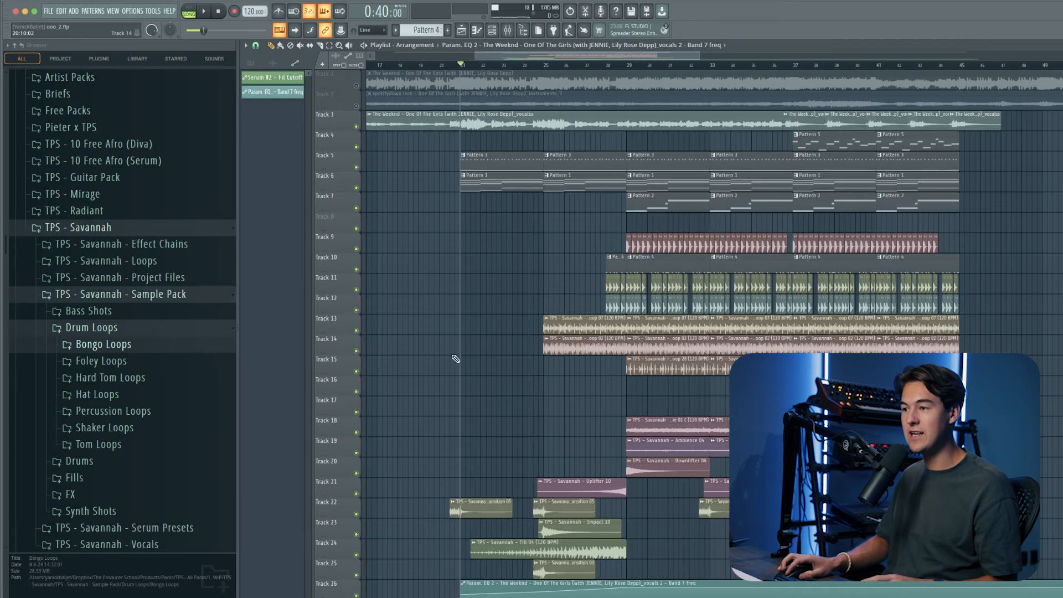
scroll(455, 359, "up", 3)
left_click(356, 126)
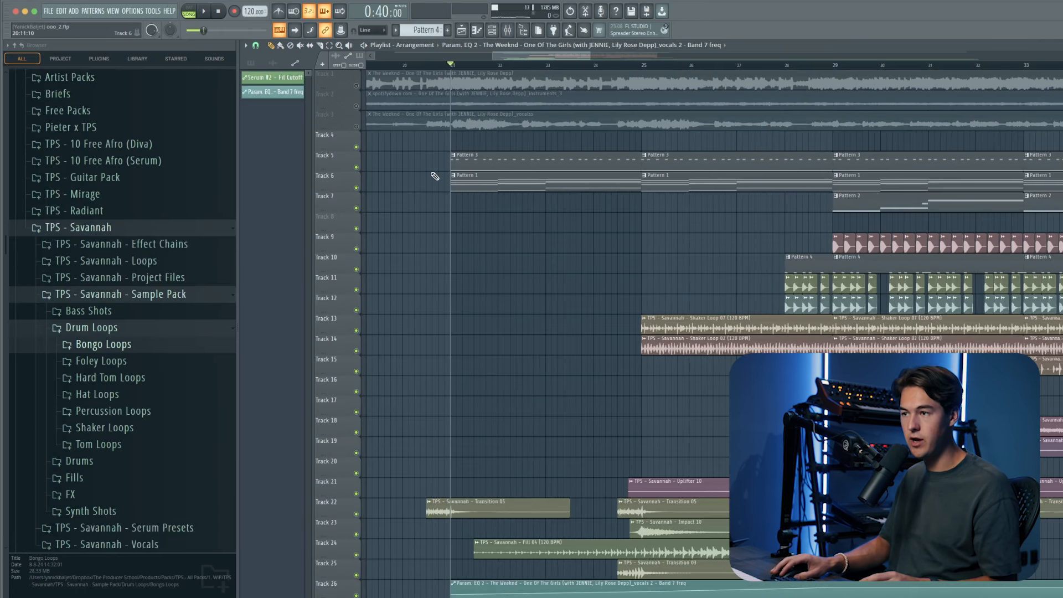
left_click(625, 66)
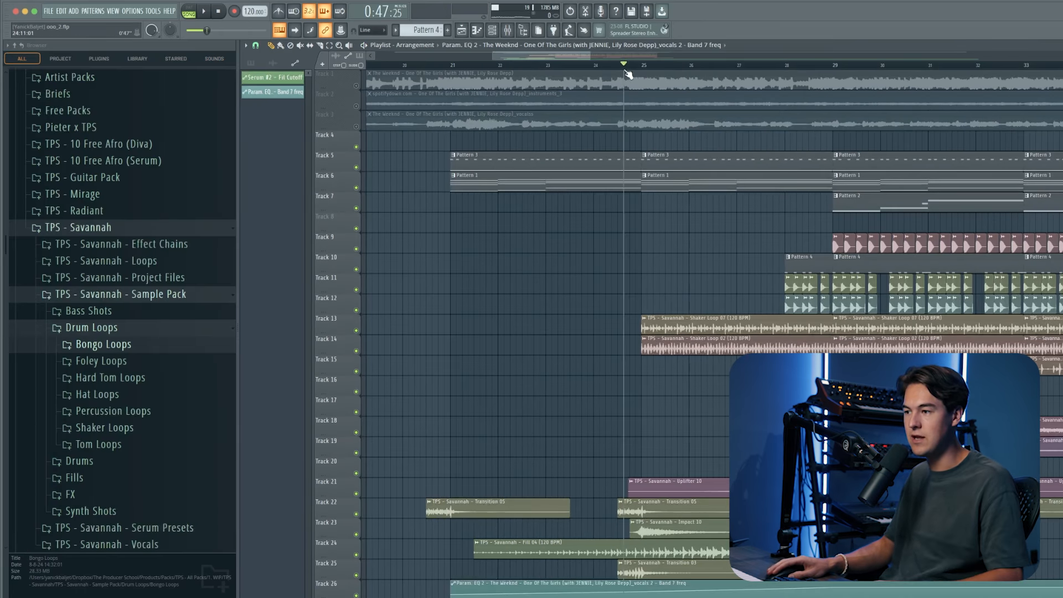
key("space")
- Review the build-up and the drop from bar 29 without vocals, then stop playback and unmute Track 3
scroll(381, 493, "down", 2)
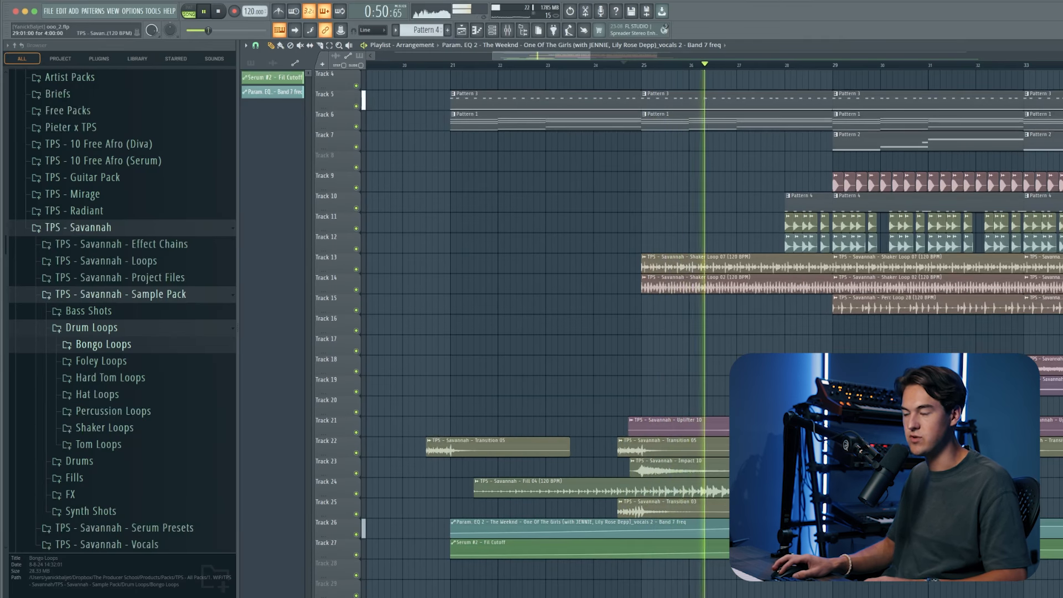
scroll(875, 352, "up", 2)
scroll(777, 153, "up", 3)
scroll(721, 273, "up", 3)
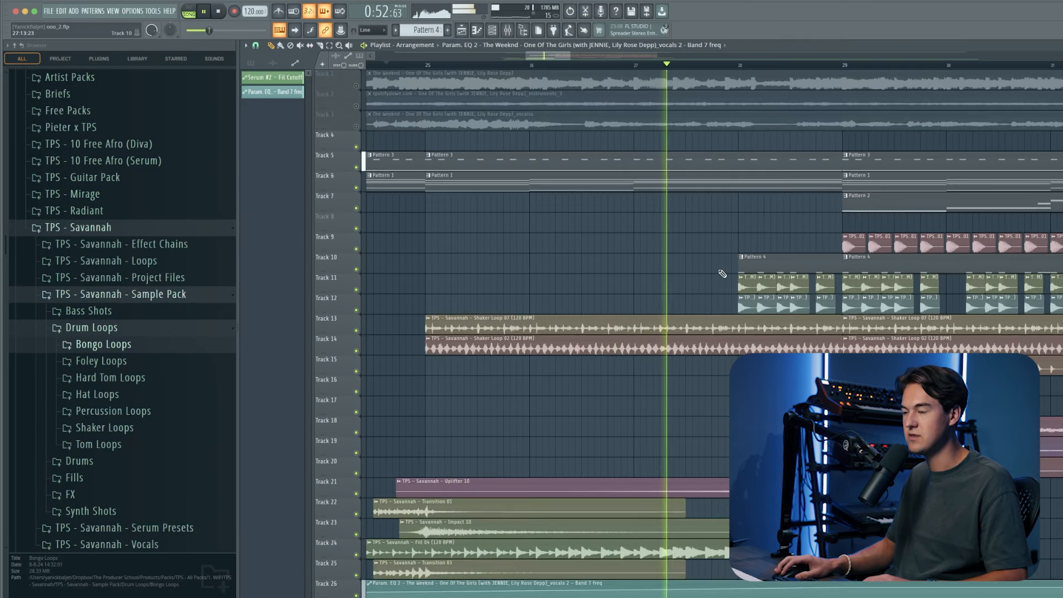
scroll(722, 274, "down", 4)
scroll(726, 277, "up", 1)
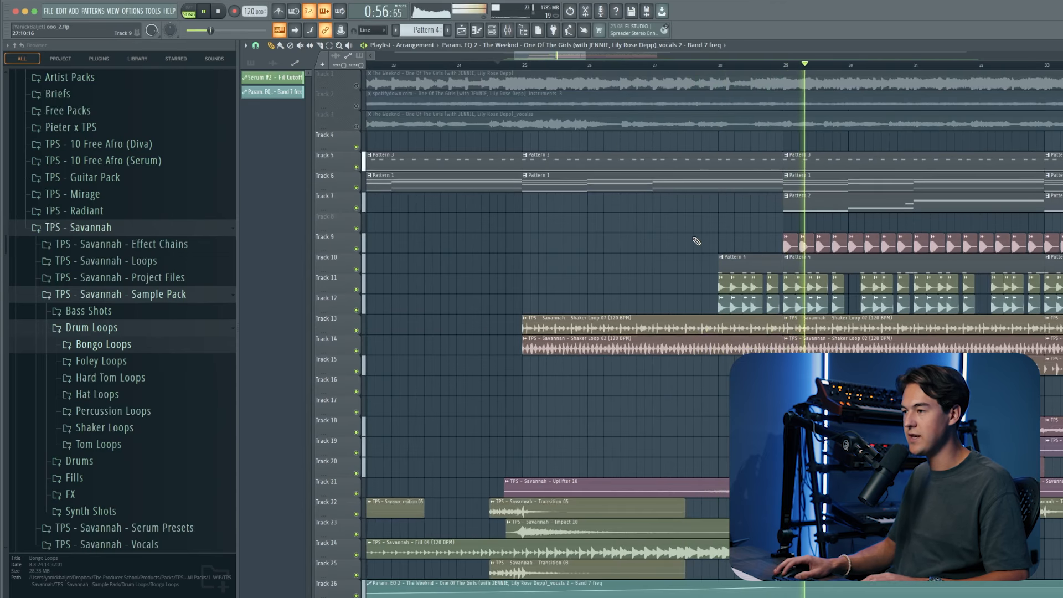
scroll(809, 244, "down", 3)
scroll(810, 246, "up", 2)
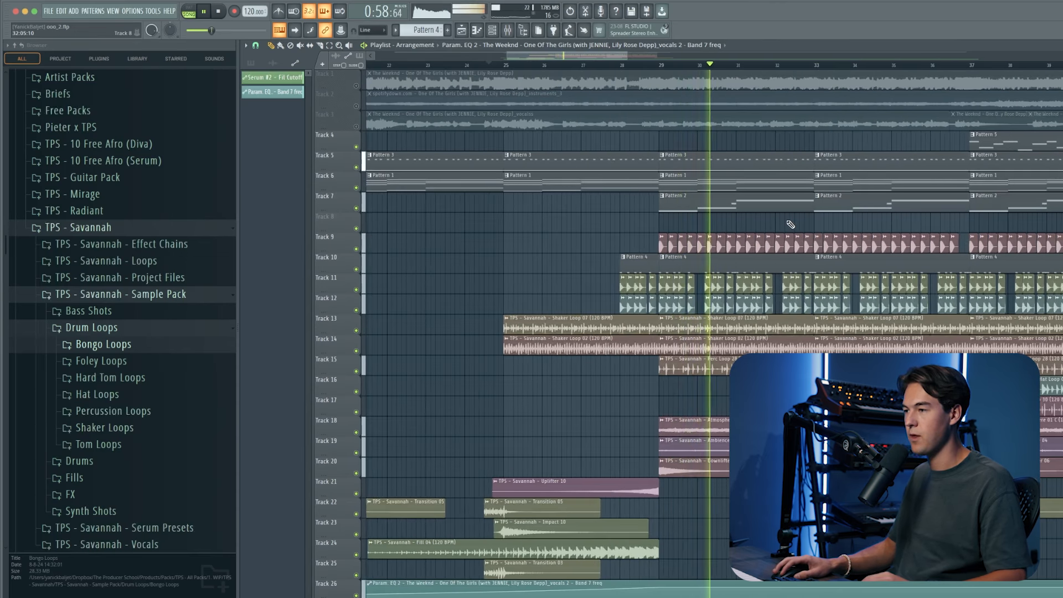
scroll(745, 188, "down", 2)
scroll(1025, 211, "up", 2)
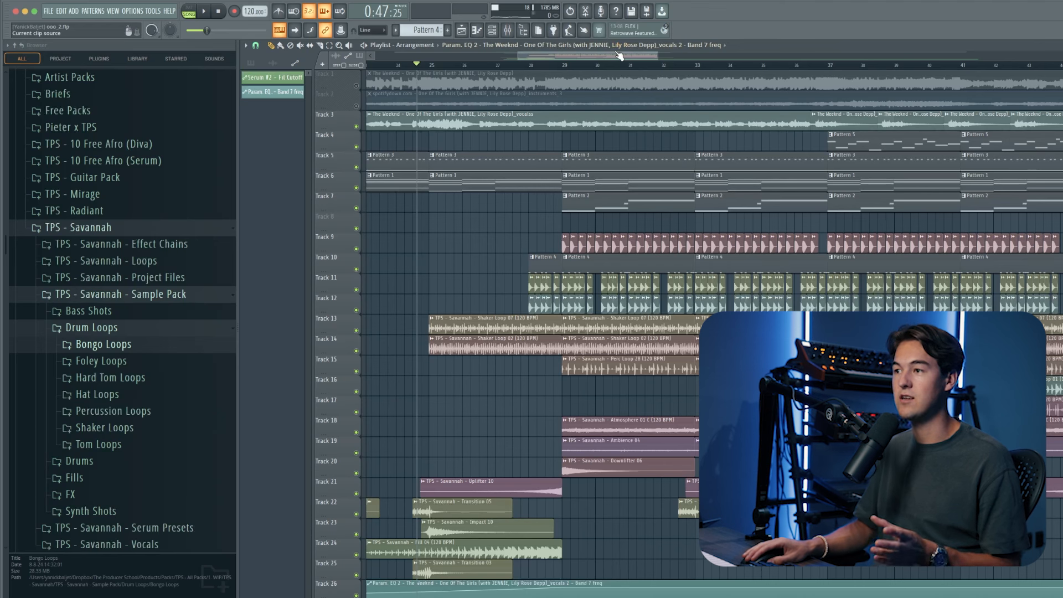
left_click_drag(614, 55, 603, 55)
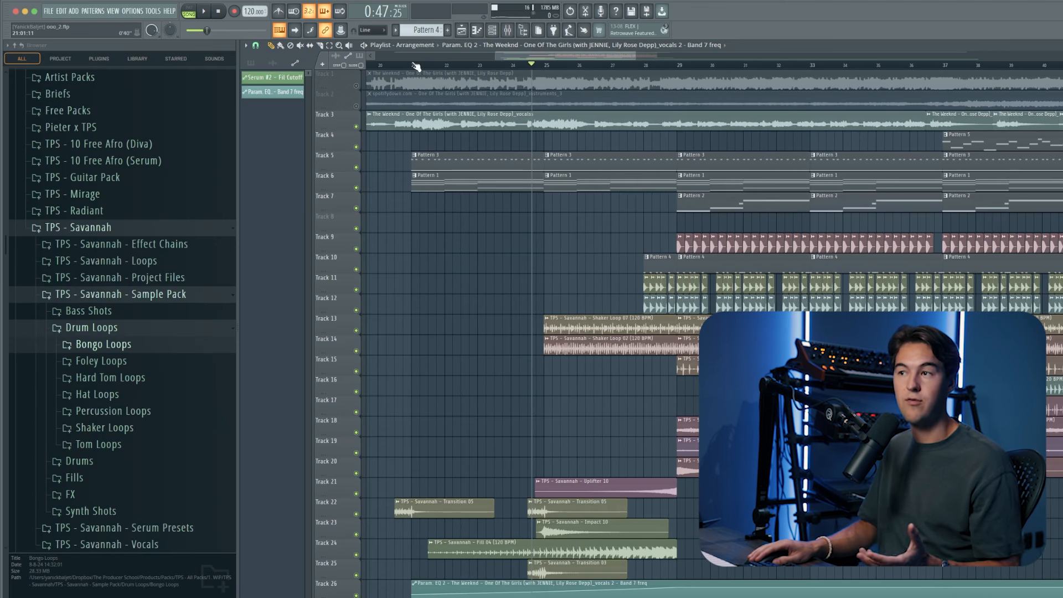